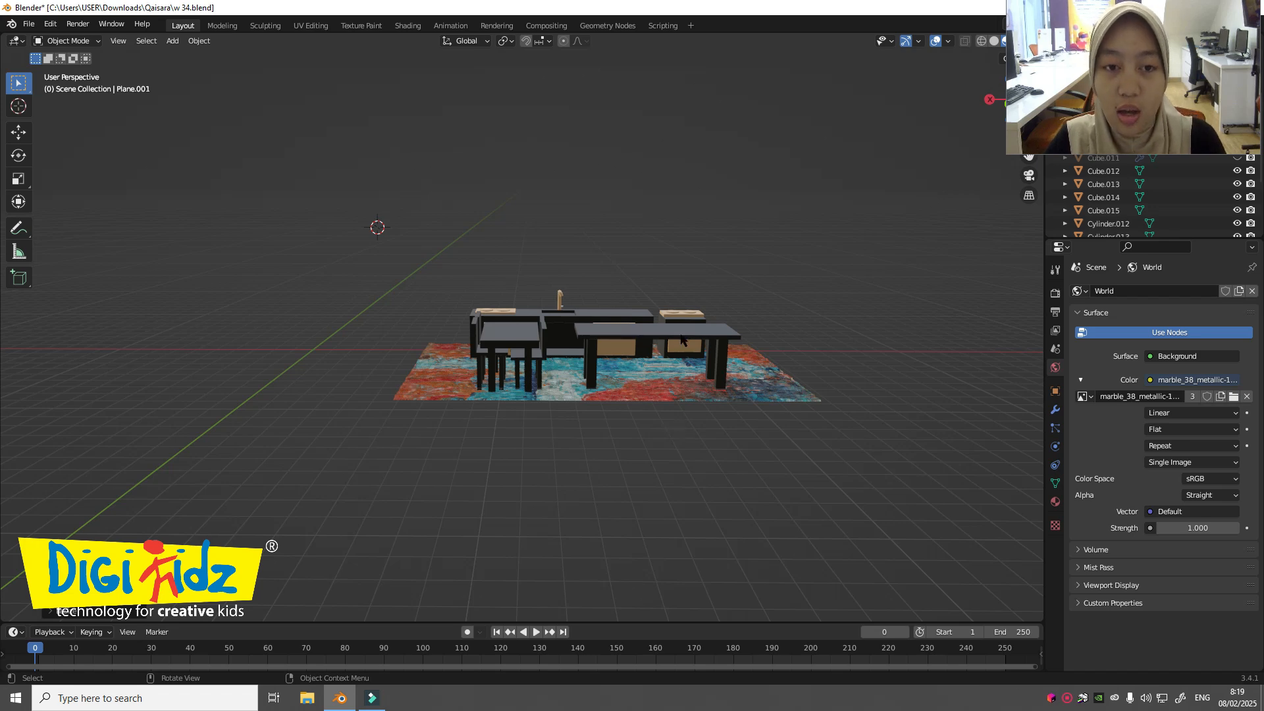
Step: Examine the kitchen scene's counter, stove units, tables, chairs and carpet from several angles
mouse_move(683, 341)
middle_down()
mouse_move(682, 351)
mouse_move(690, 327)
middle_up()
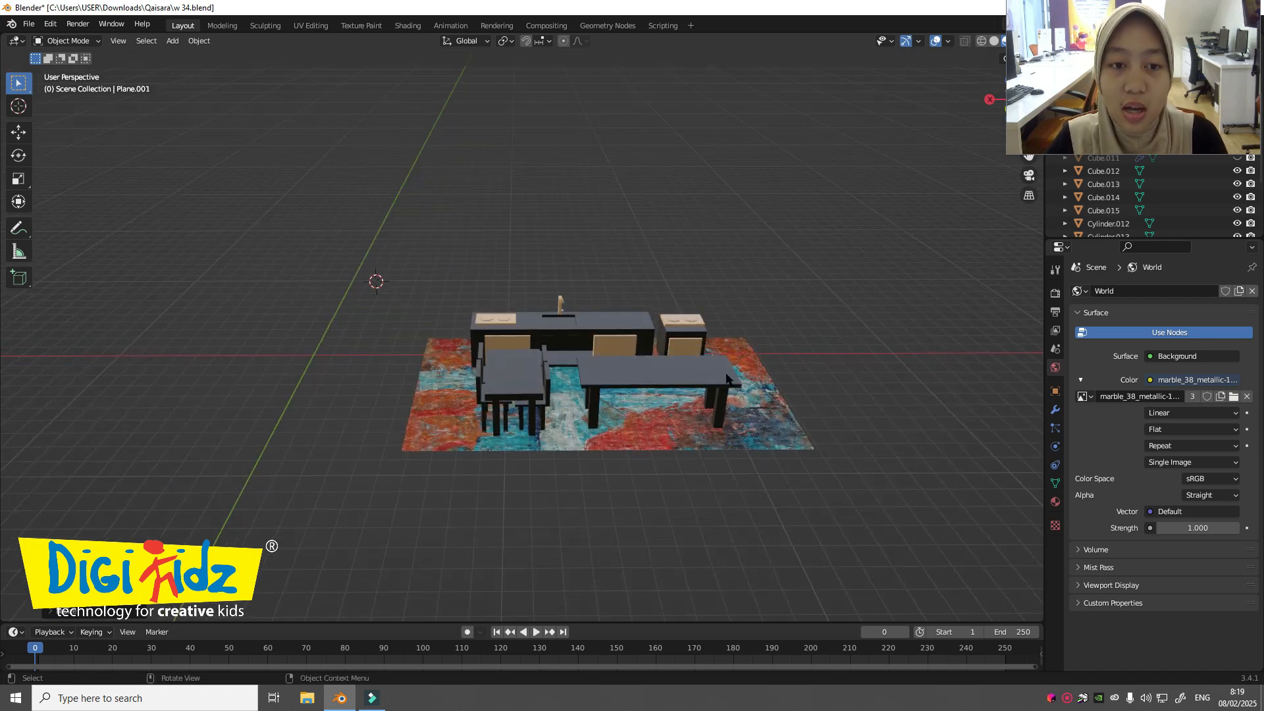
scroll(878, 410, up, 5)
scroll(874, 402, down, 3)
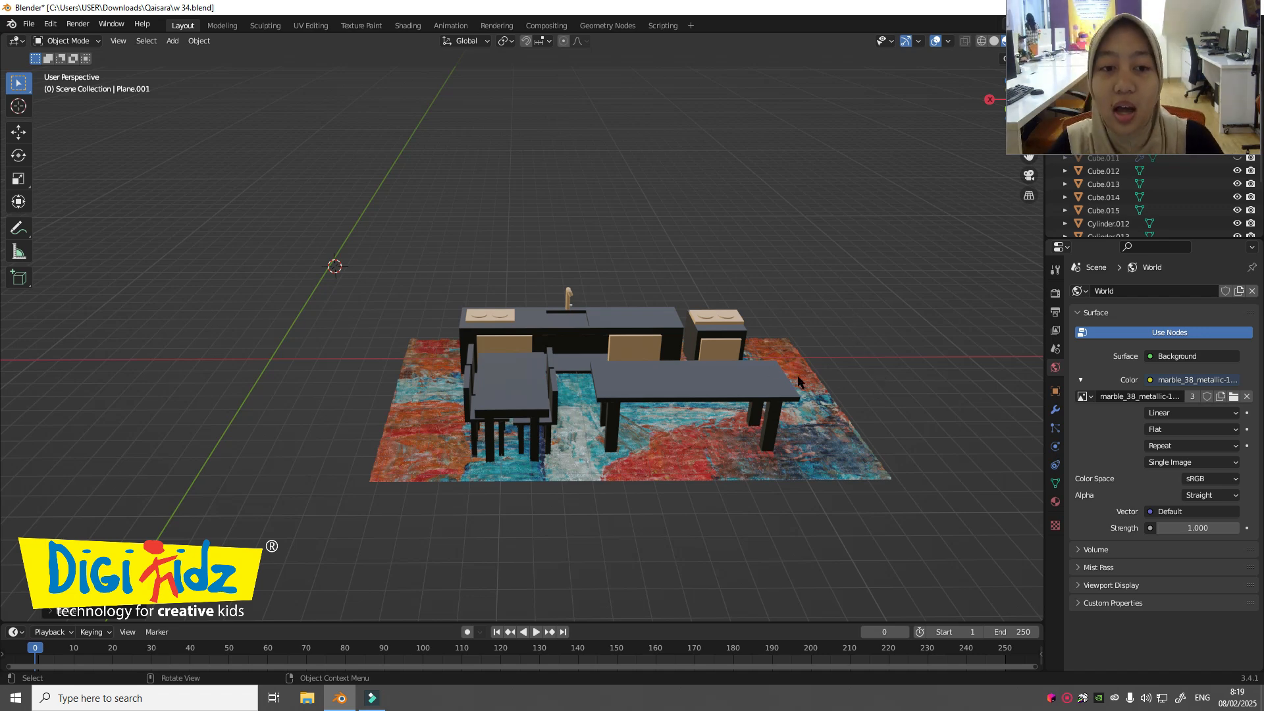
middle_drag(800, 382, 806, 370)
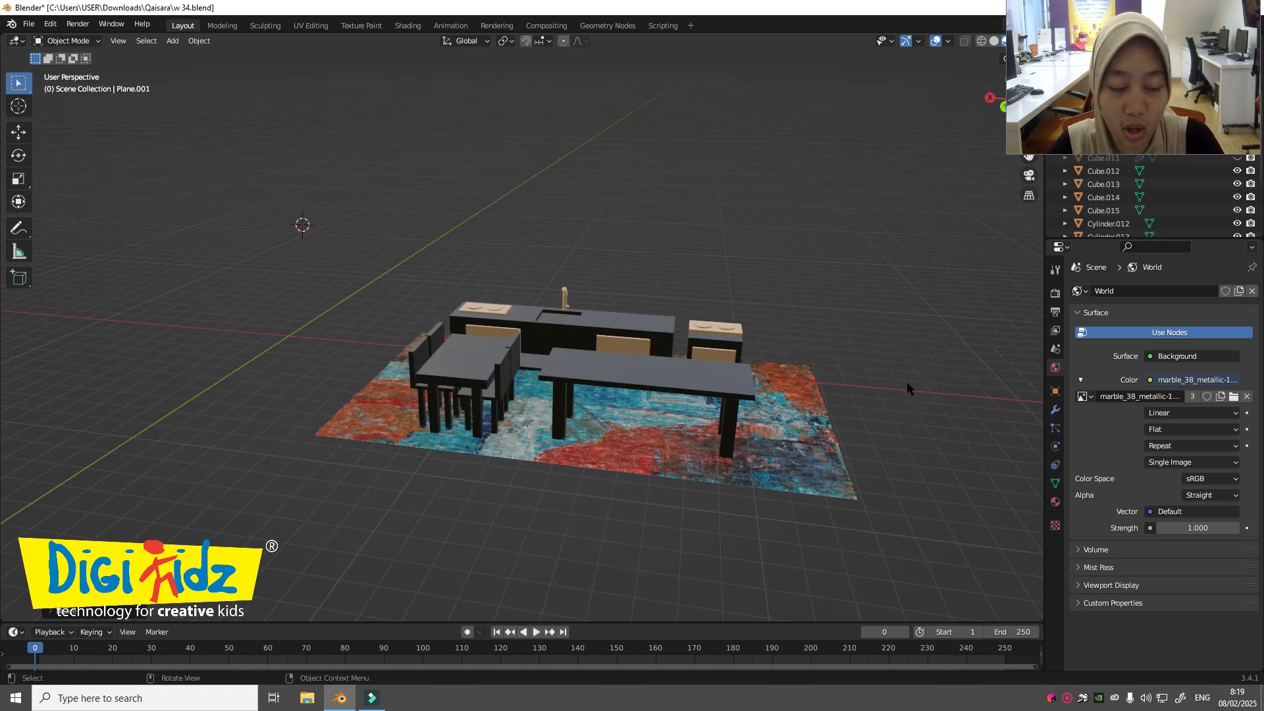
mouse_move(906, 385)
middle_down()
mouse_move(891, 366)
mouse_move(869, 382)
mouse_move(907, 363)
middle_up()
scroll(865, 383, up, 3)
scroll(868, 381, down, 4)
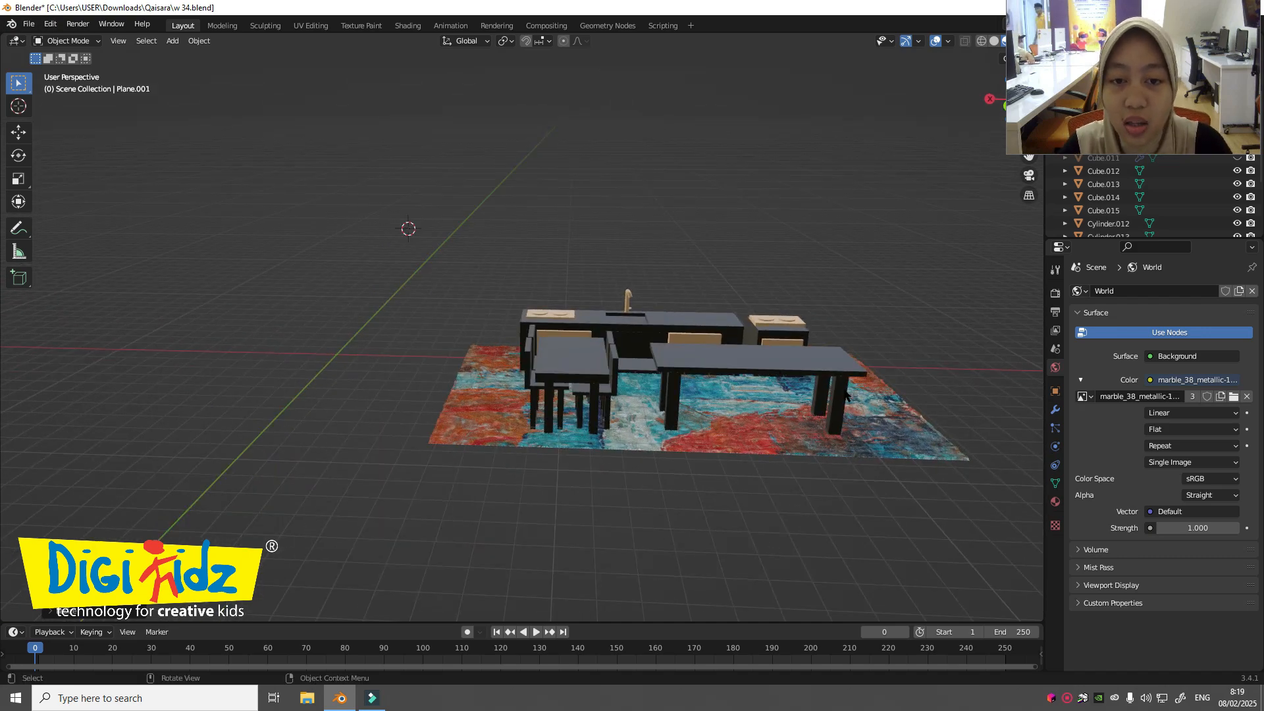
middle_drag(795, 374, 832, 399)
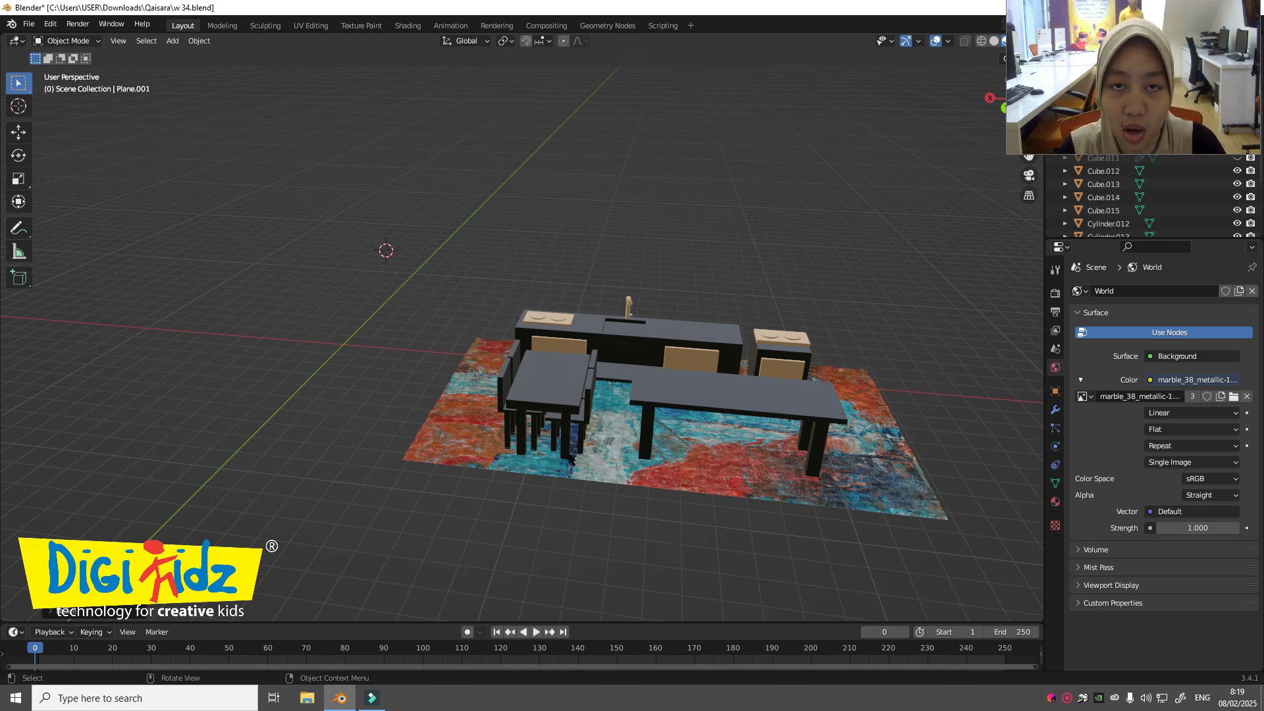
middle_drag(831, 543, 820, 481)
Step: Select the multicoloured carpet plane and inspect its hair strands up close from low angles along its edge
click(763, 440)
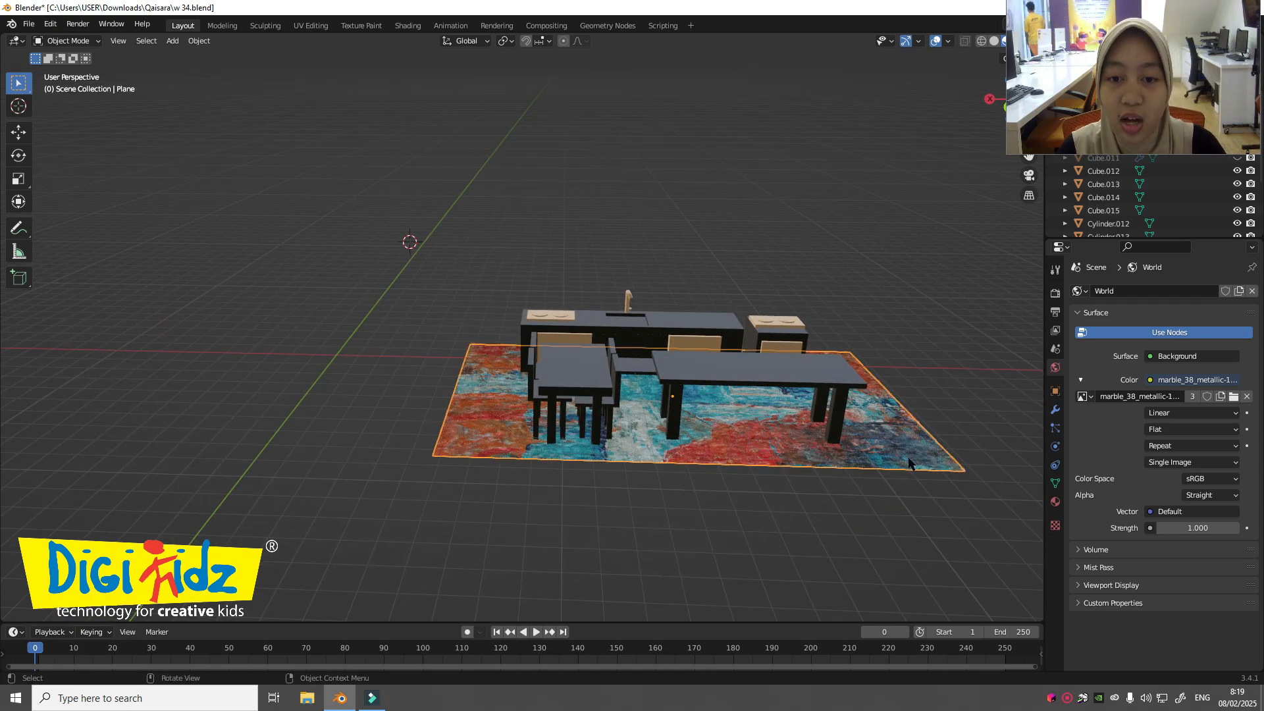
scroll(537, 492, up, 3)
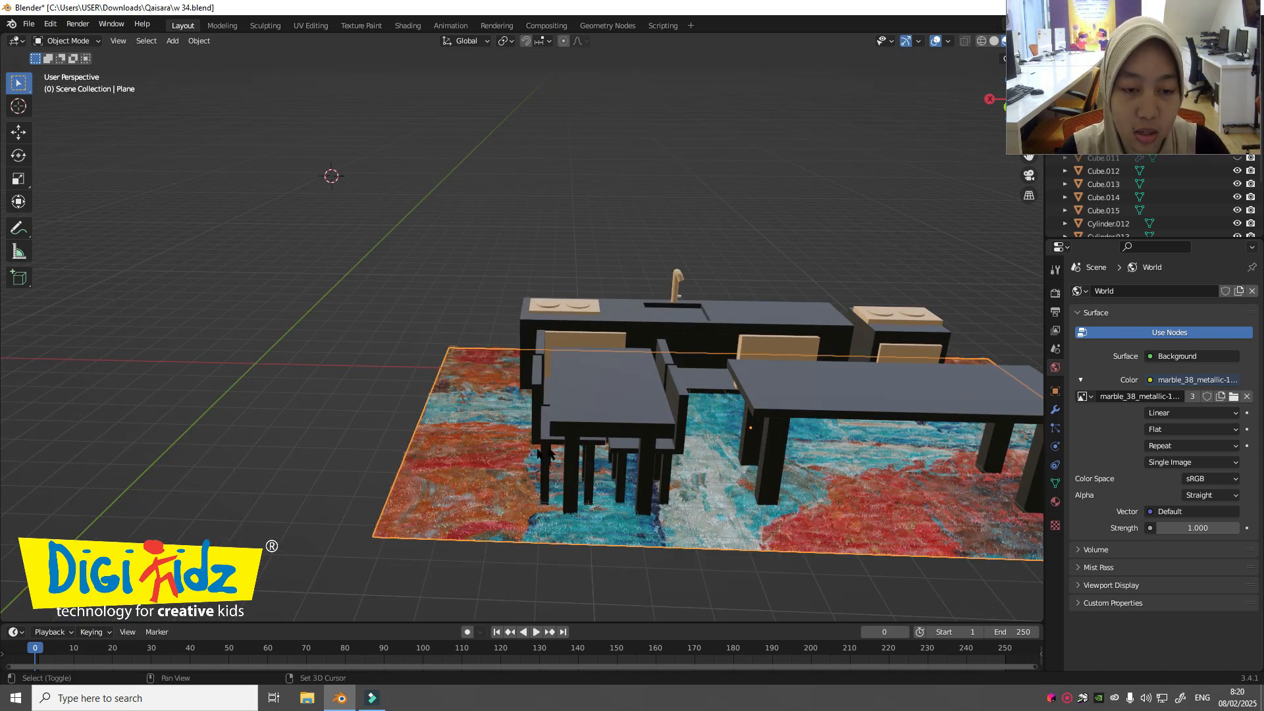
scroll(611, 455, up, 6)
scroll(612, 454, up, 3)
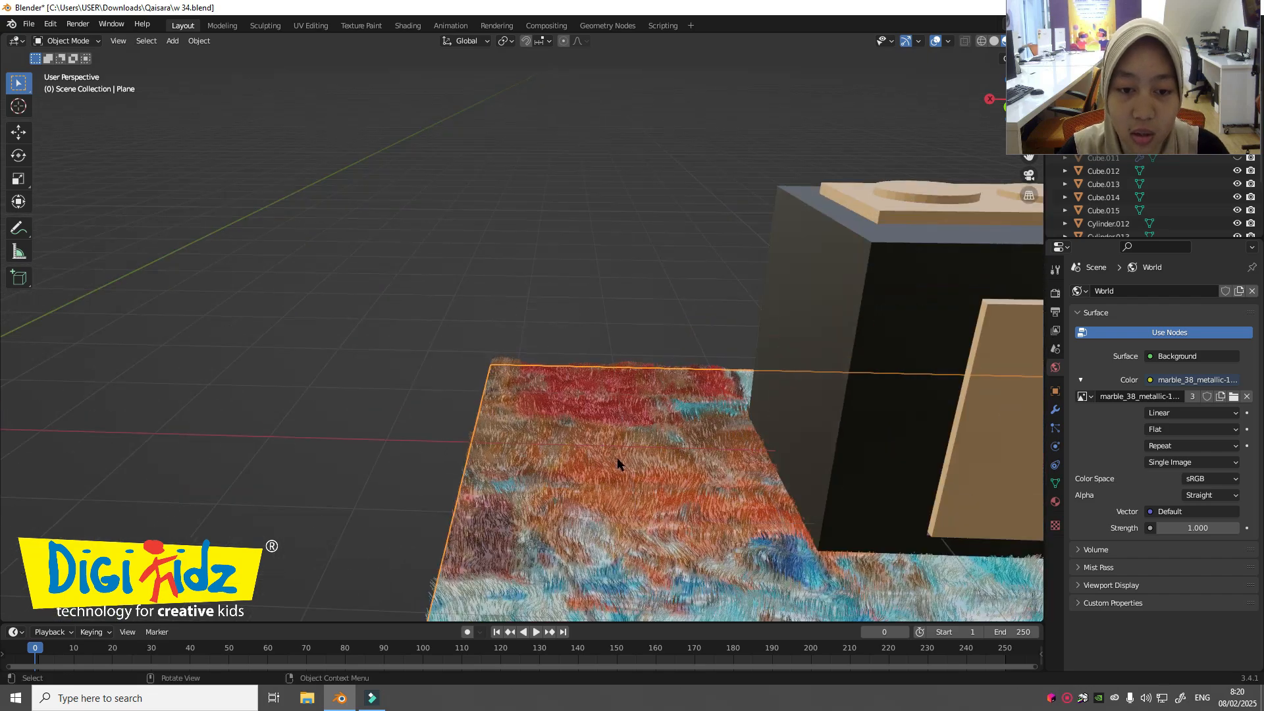
middle_drag(618, 460, 623, 434)
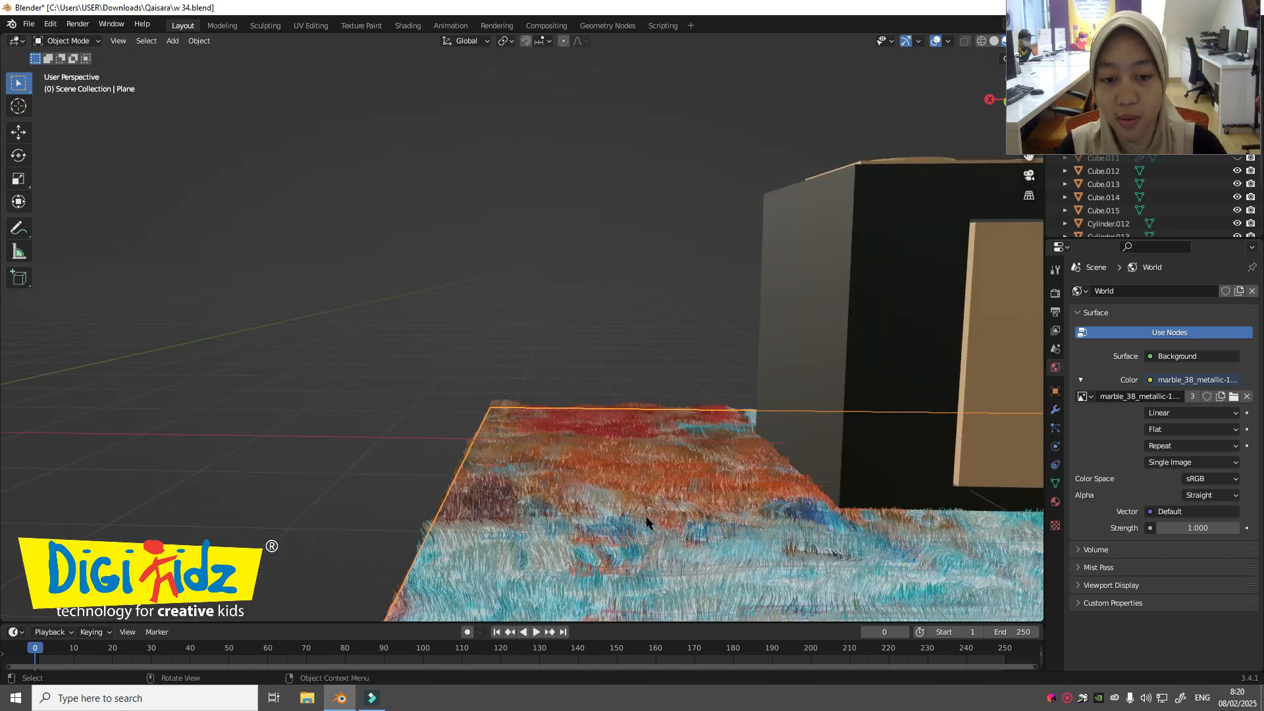
mouse_move(646, 522)
middle_down()
mouse_move(646, 488)
mouse_move(632, 504)
middle_up()
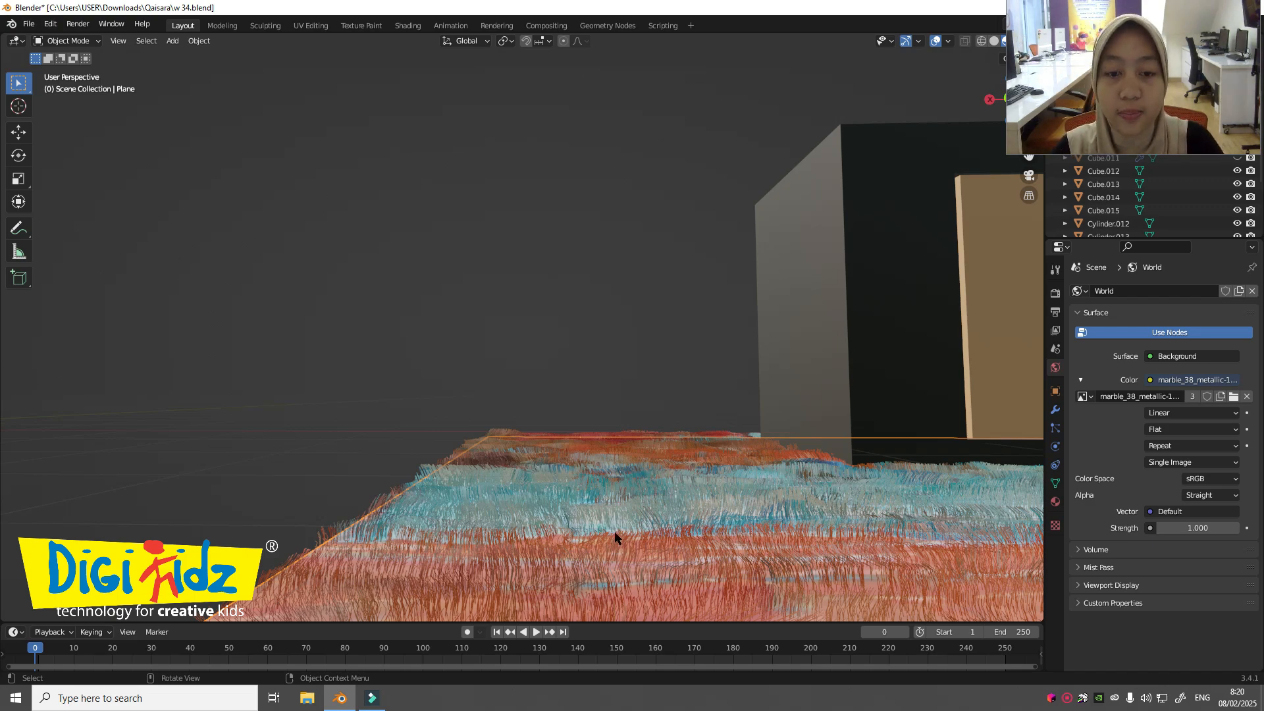
scroll(659, 459, up, 3)
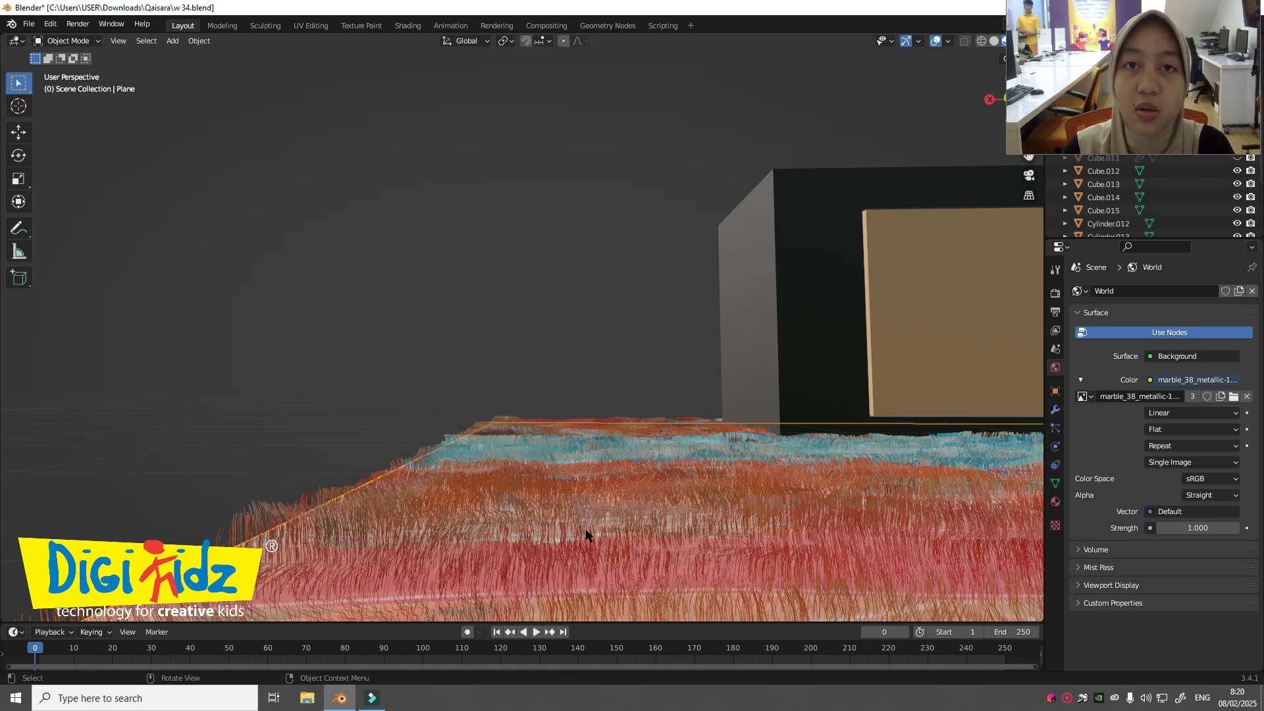
scroll(579, 499, down, 1)
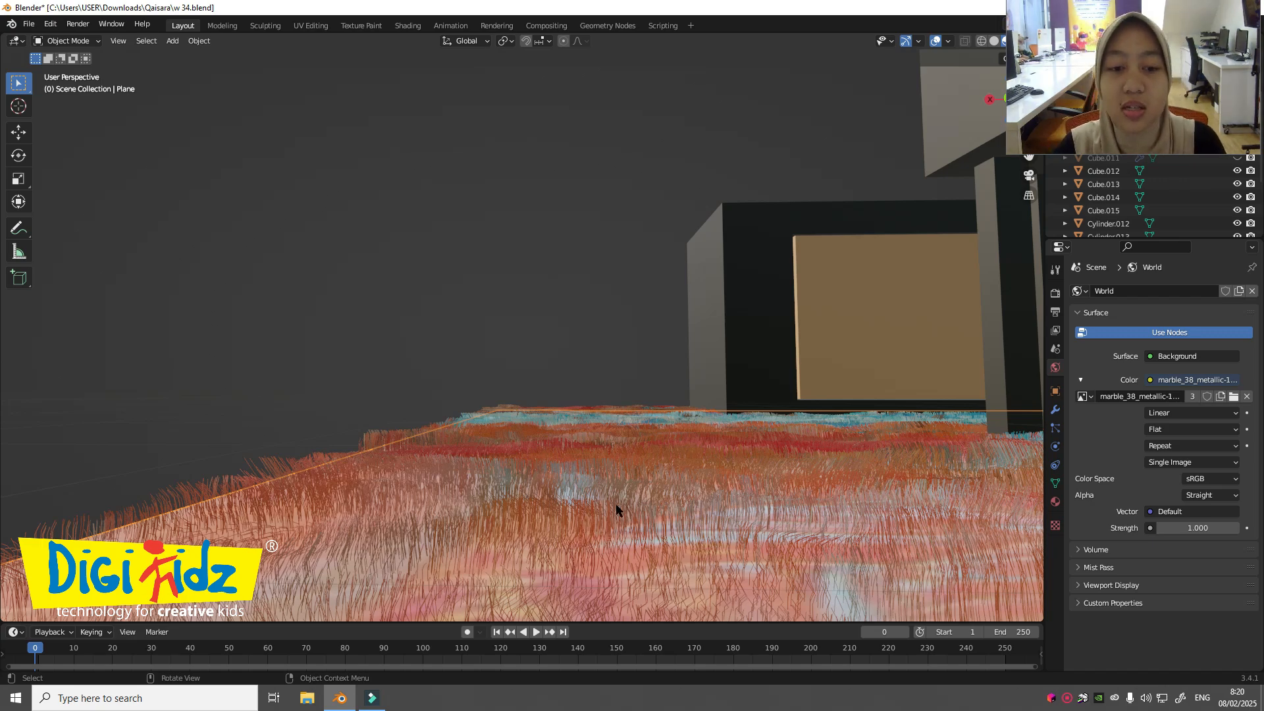
middle_drag(615, 508, 634, 444)
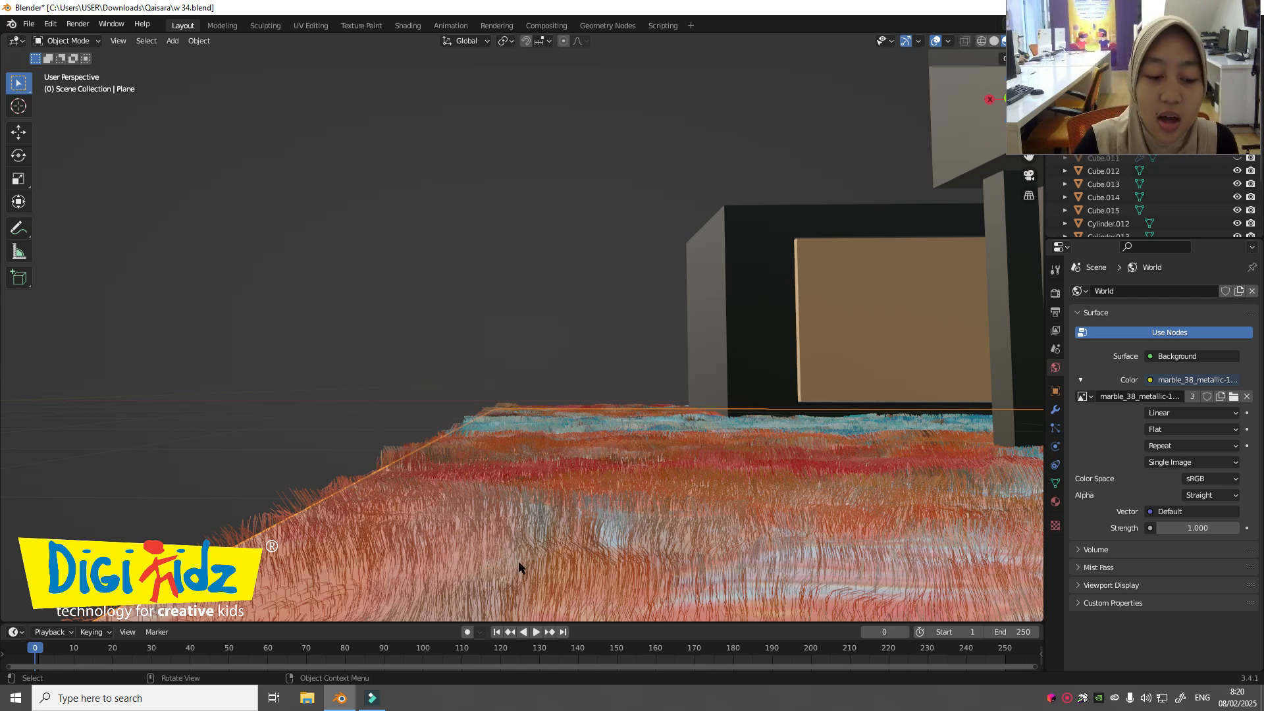
scroll(460, 474, down, 2)
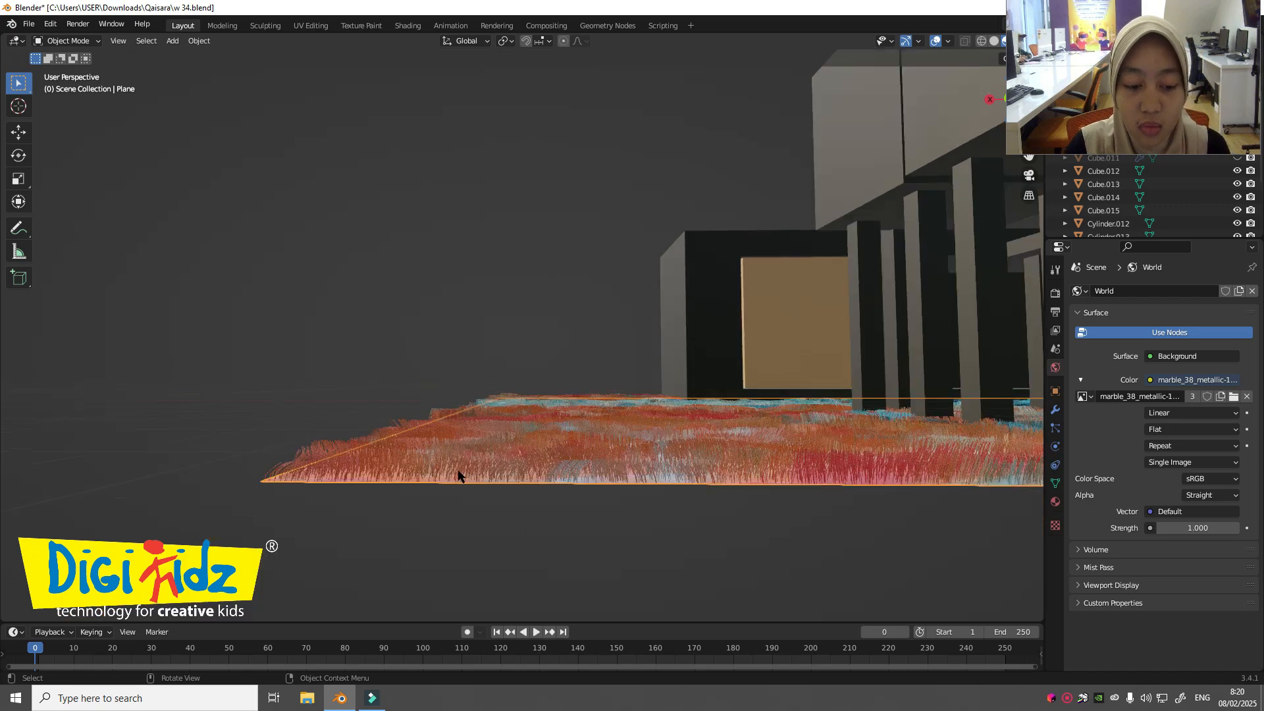
scroll(464, 473, up, 2)
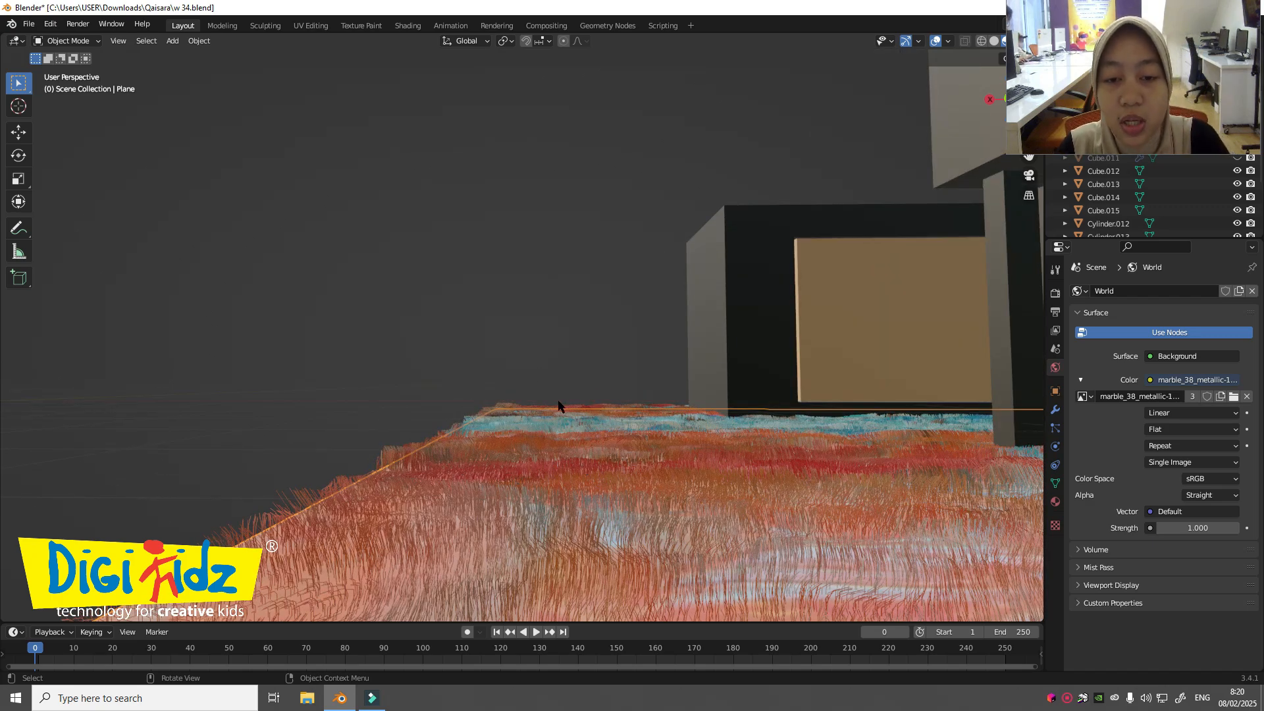
scroll(685, 467, down, 2)
scroll(678, 447, up, 2)
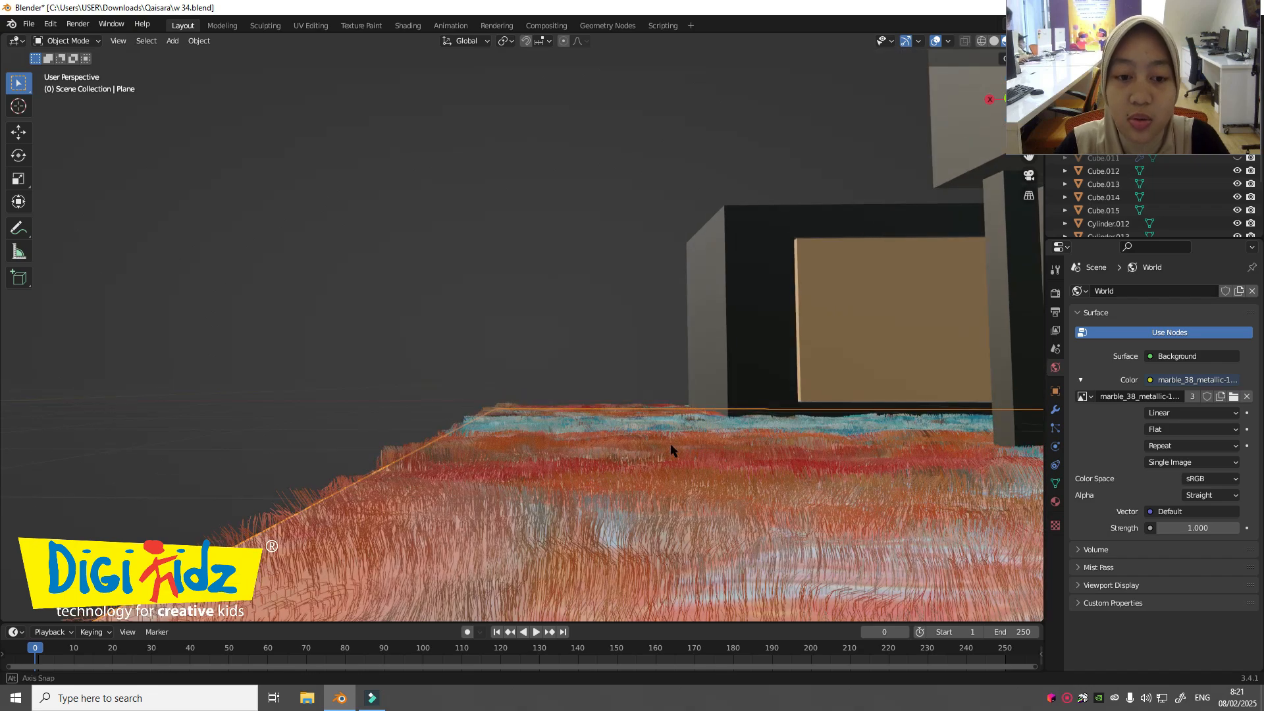
scroll(671, 445, up, 2)
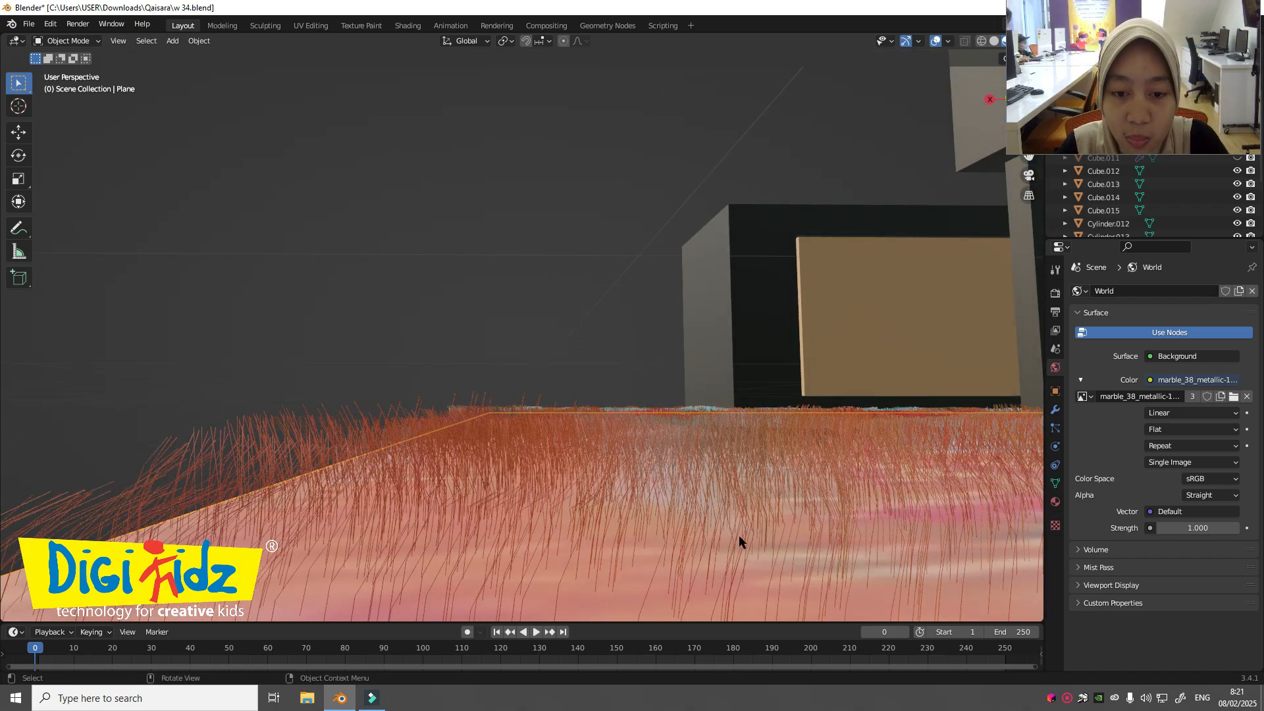
middle_drag(738, 535, 681, 489)
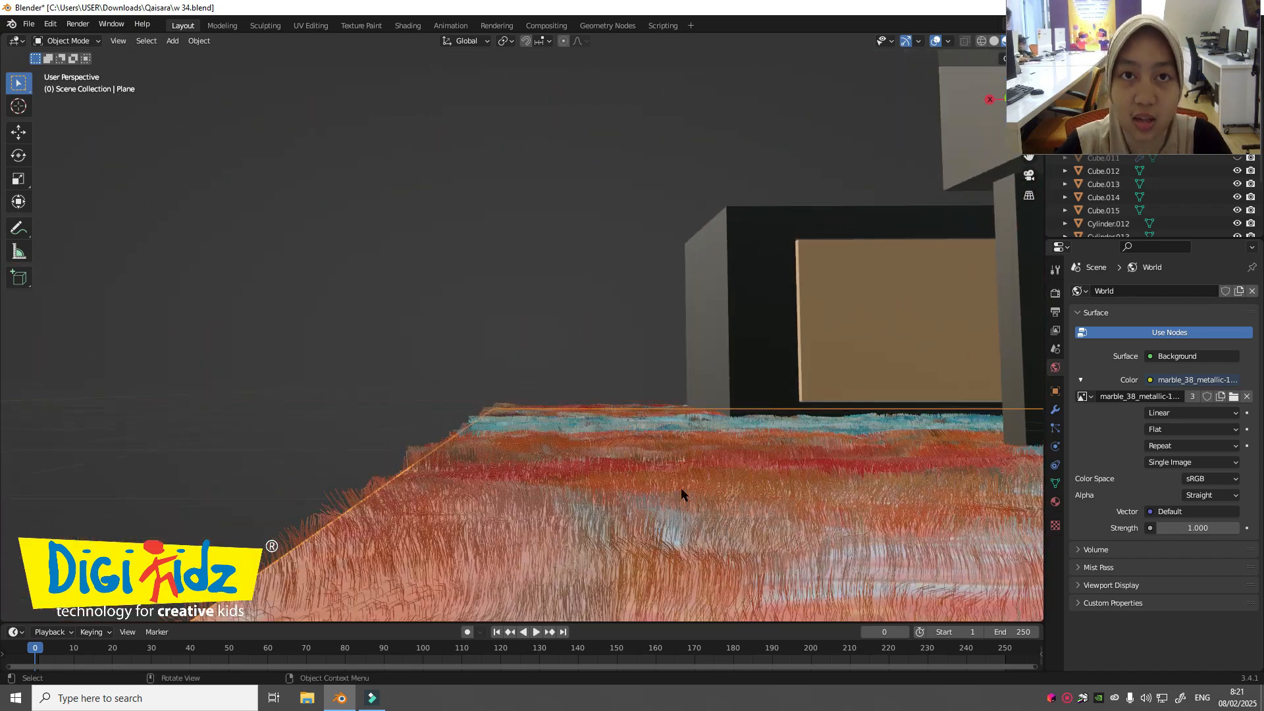
scroll(681, 494, down, 3)
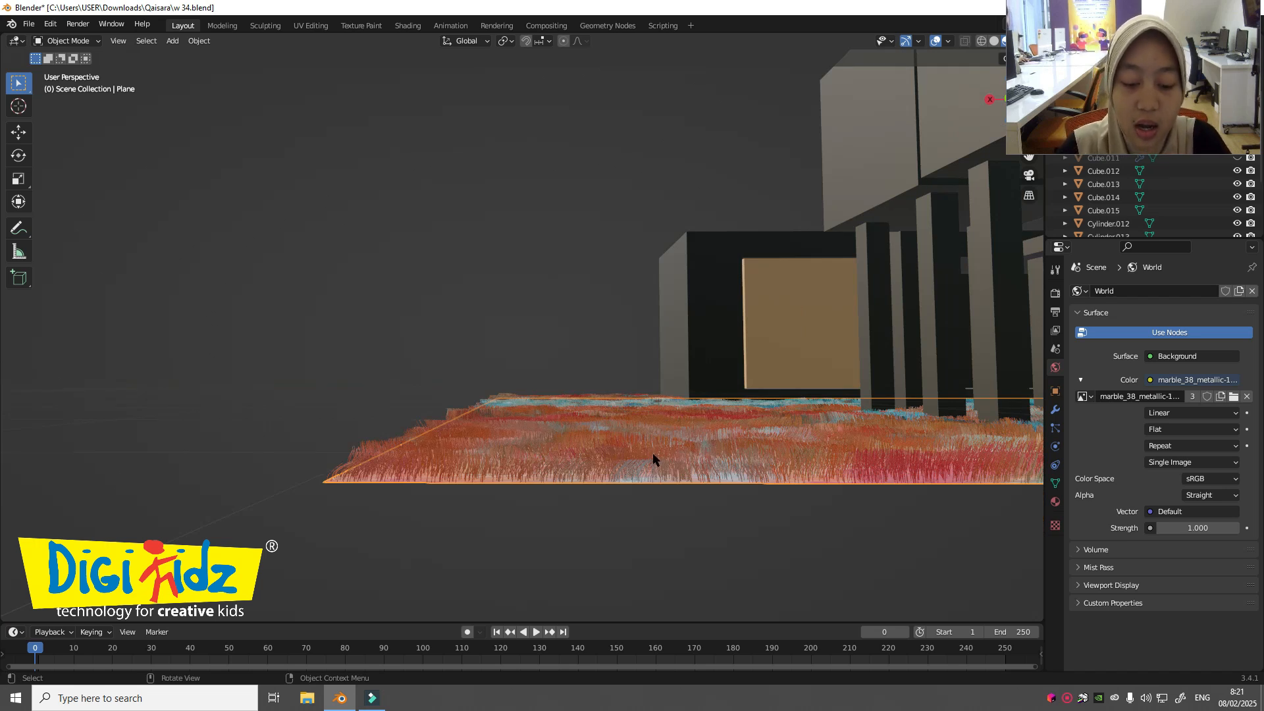
middle_drag(741, 406, 738, 412)
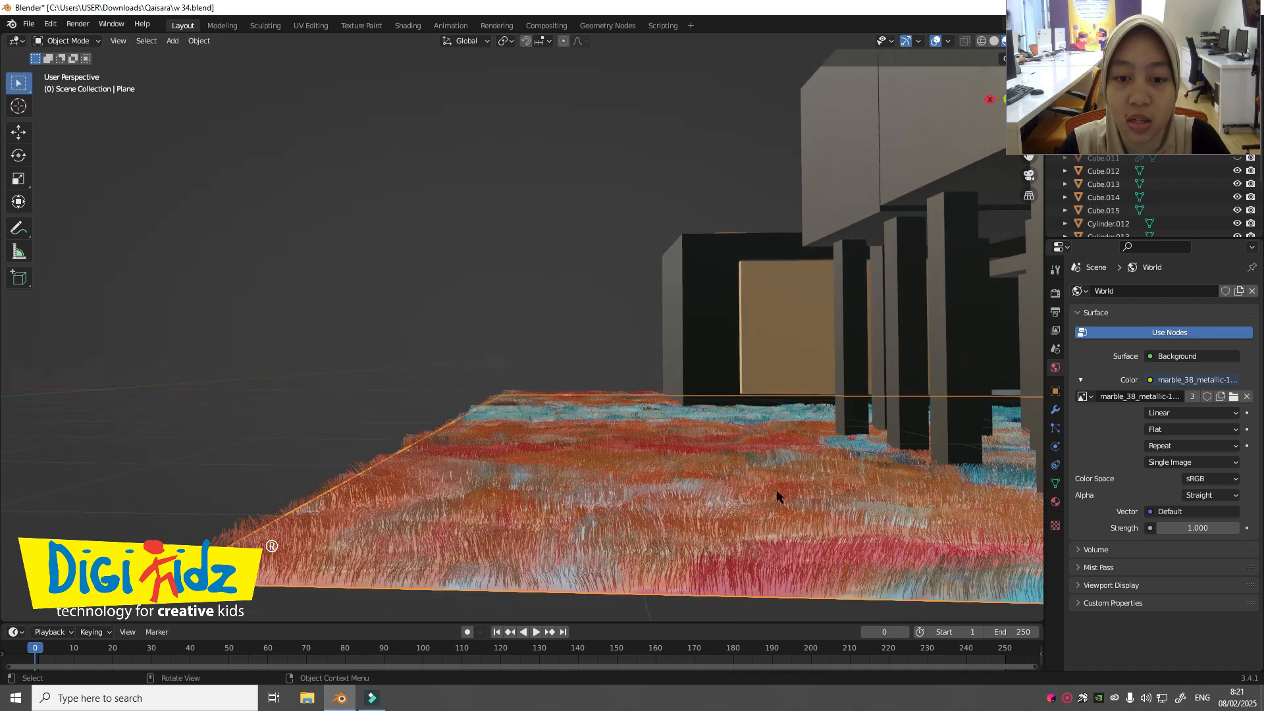
scroll(781, 492, up, 3)
scroll(782, 492, down, 3)
middle_drag(782, 497, 741, 465)
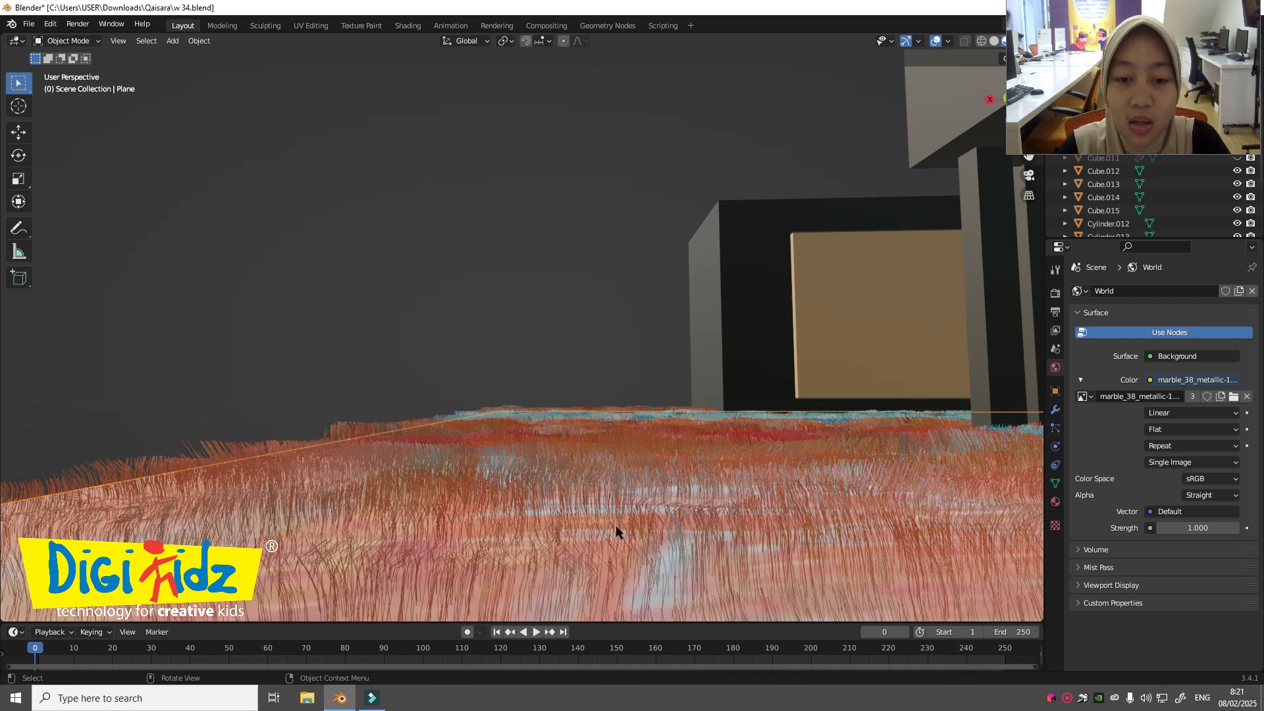
scroll(697, 507, up, 5)
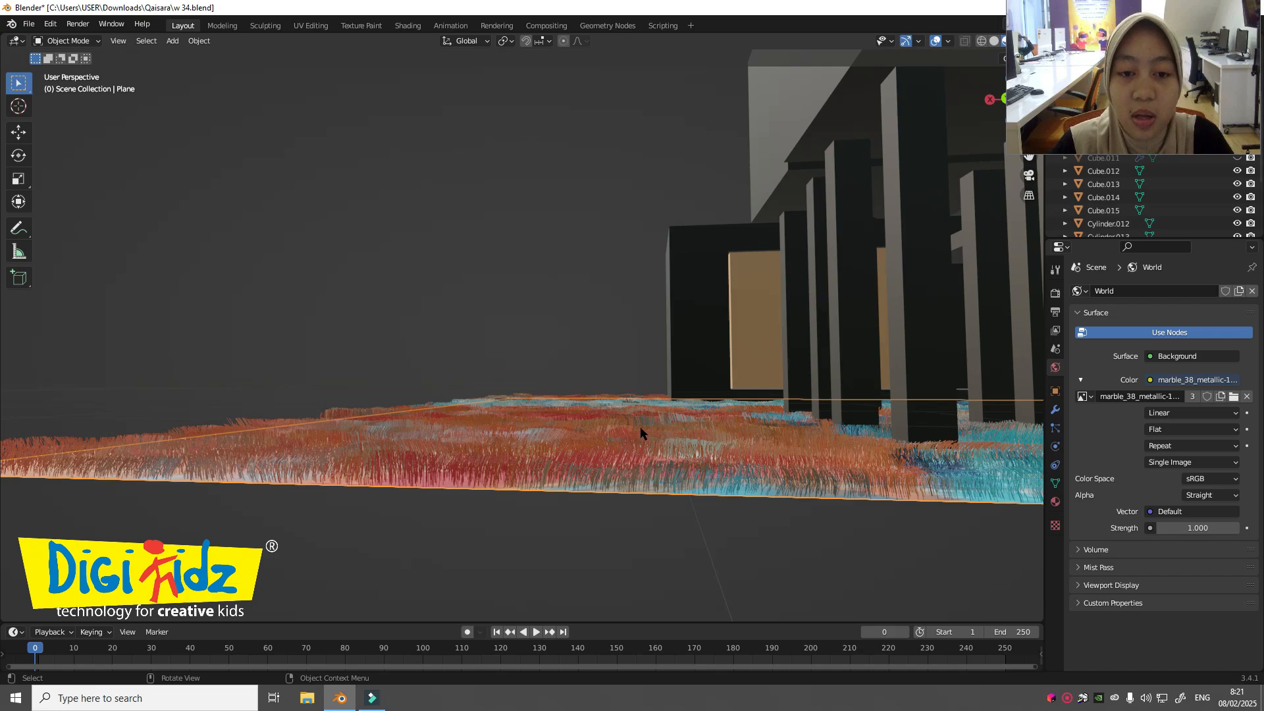
scroll(638, 424, up, 3)
middle_drag(638, 424, 642, 453)
Step: Delete the long table standing in front of the kitchen counter
scroll(642, 453, down, 7)
middle_drag(736, 481, 895, 500)
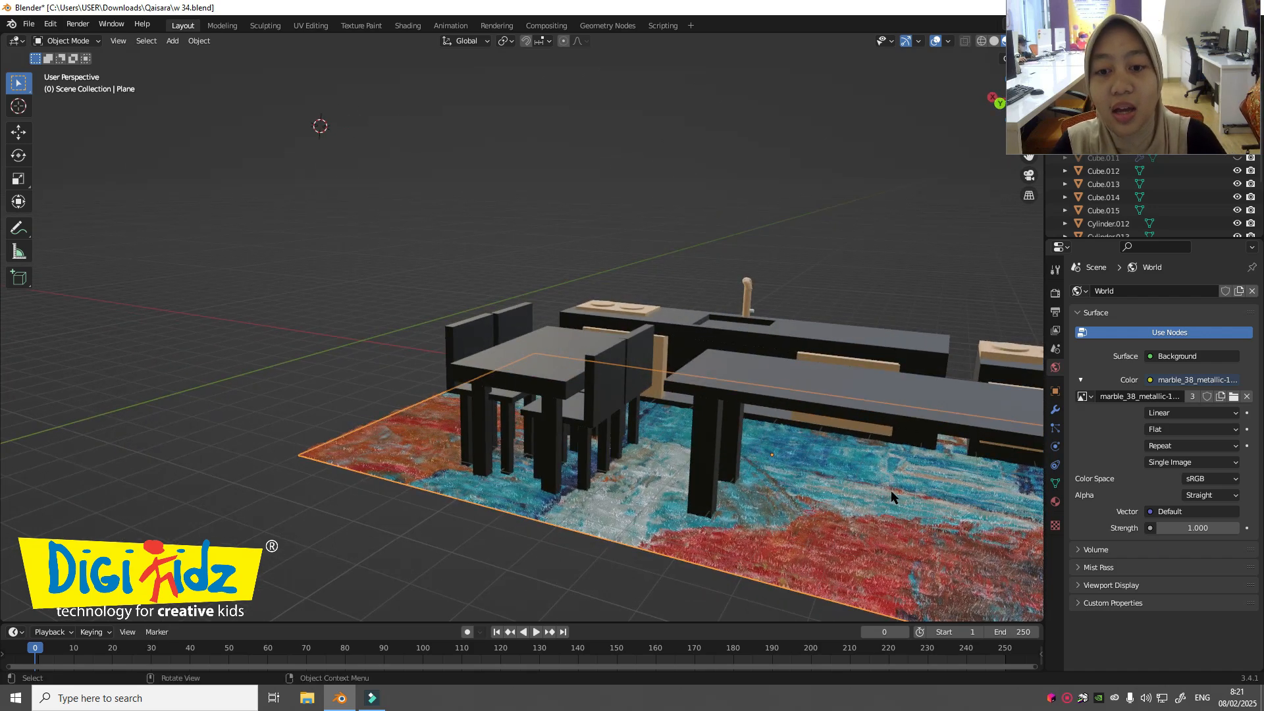
middle_drag(757, 497, 574, 407)
middle_drag(902, 269, 921, 259)
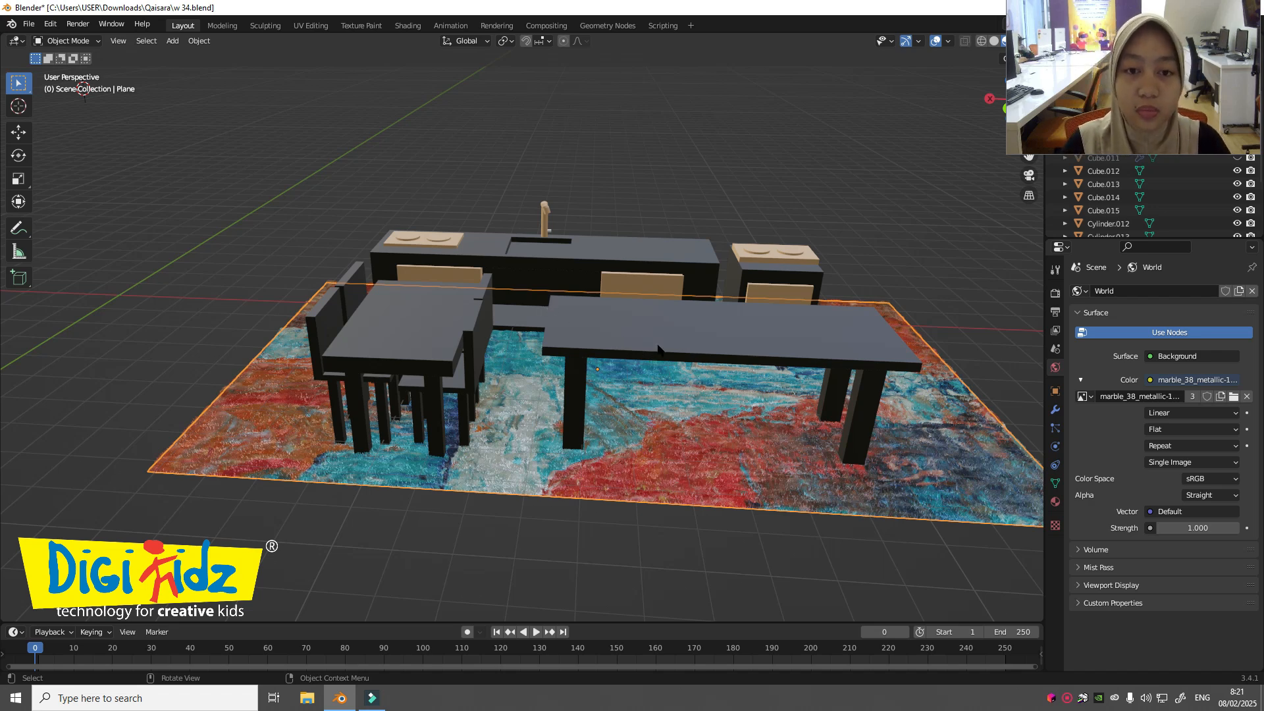
middle_drag(654, 289, 747, 217)
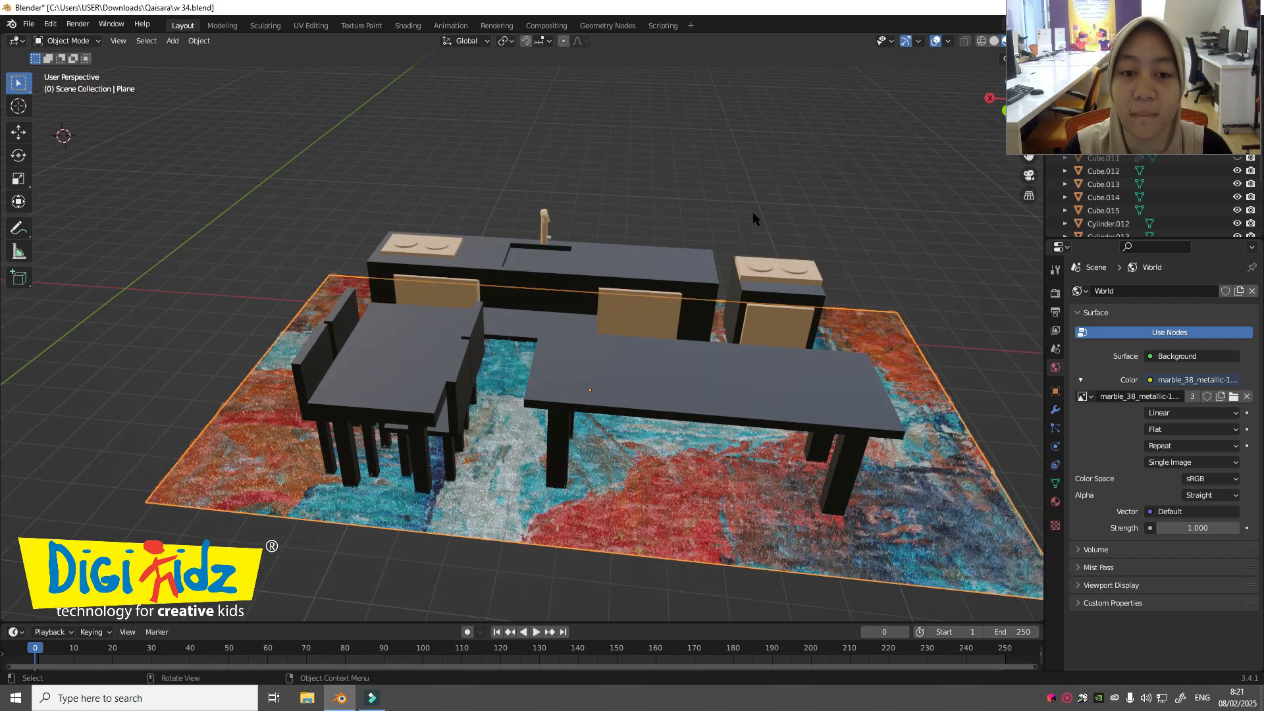
click(721, 384)
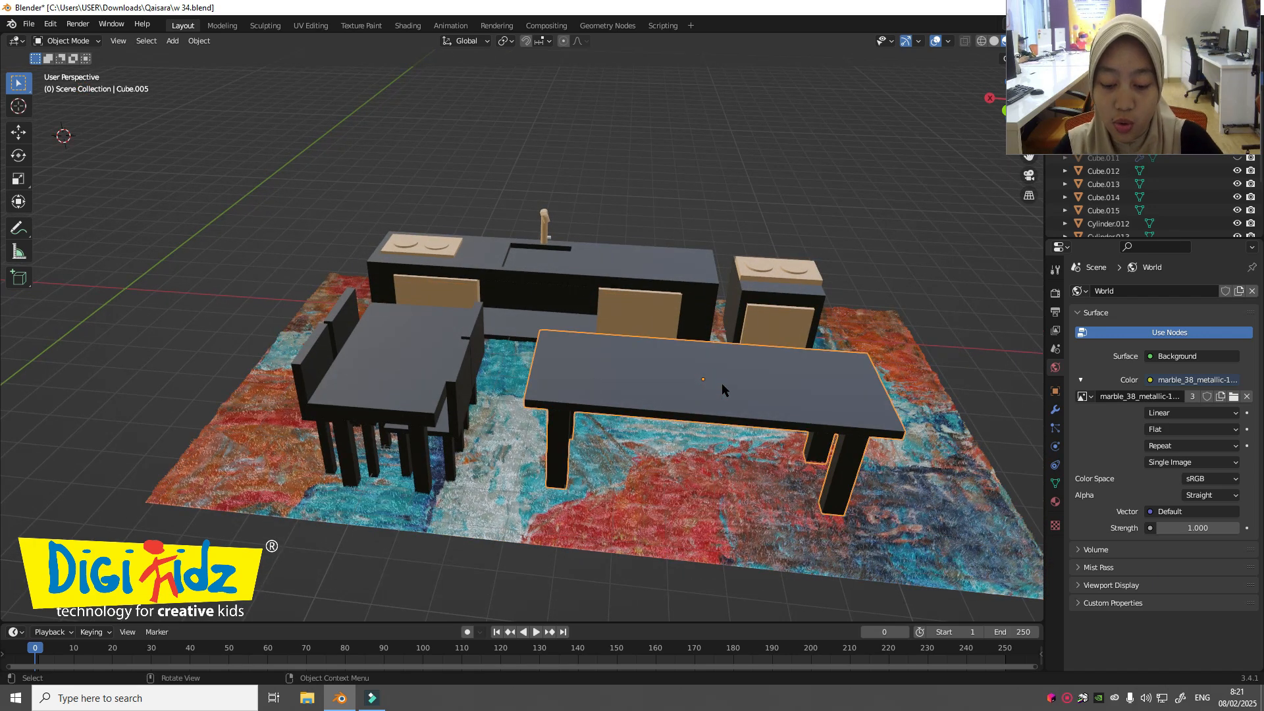
key(Delete)
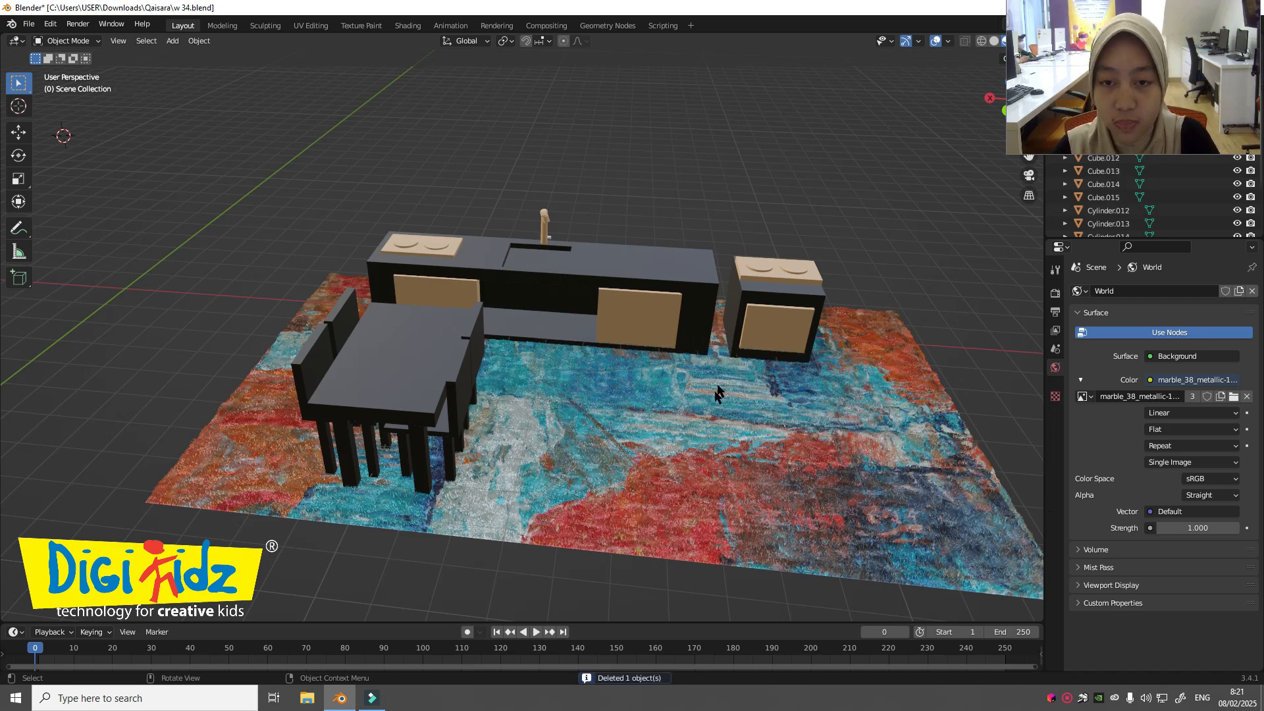
Step: Add a cube mesh and move it along the global X and Y axes to the empty carpet area beside the dining table
middle_drag(593, 441, 566, 415)
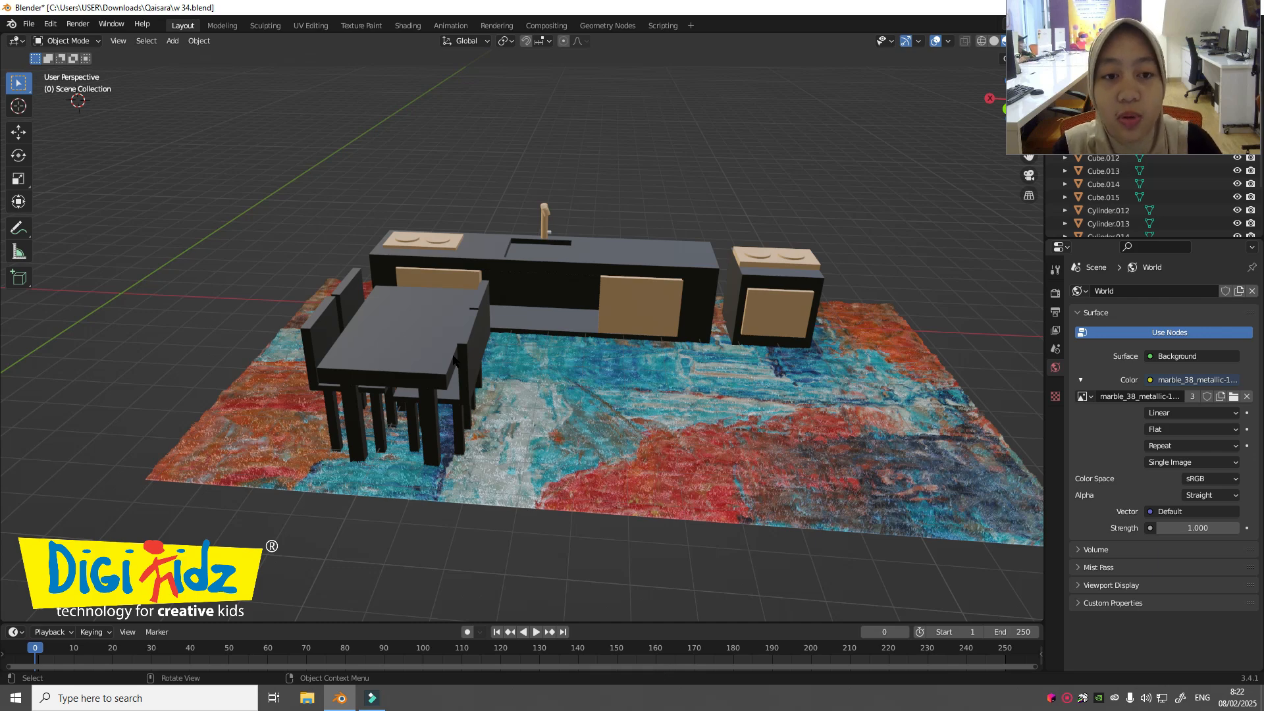
key(shift+a)
mouse_move(499, 363)
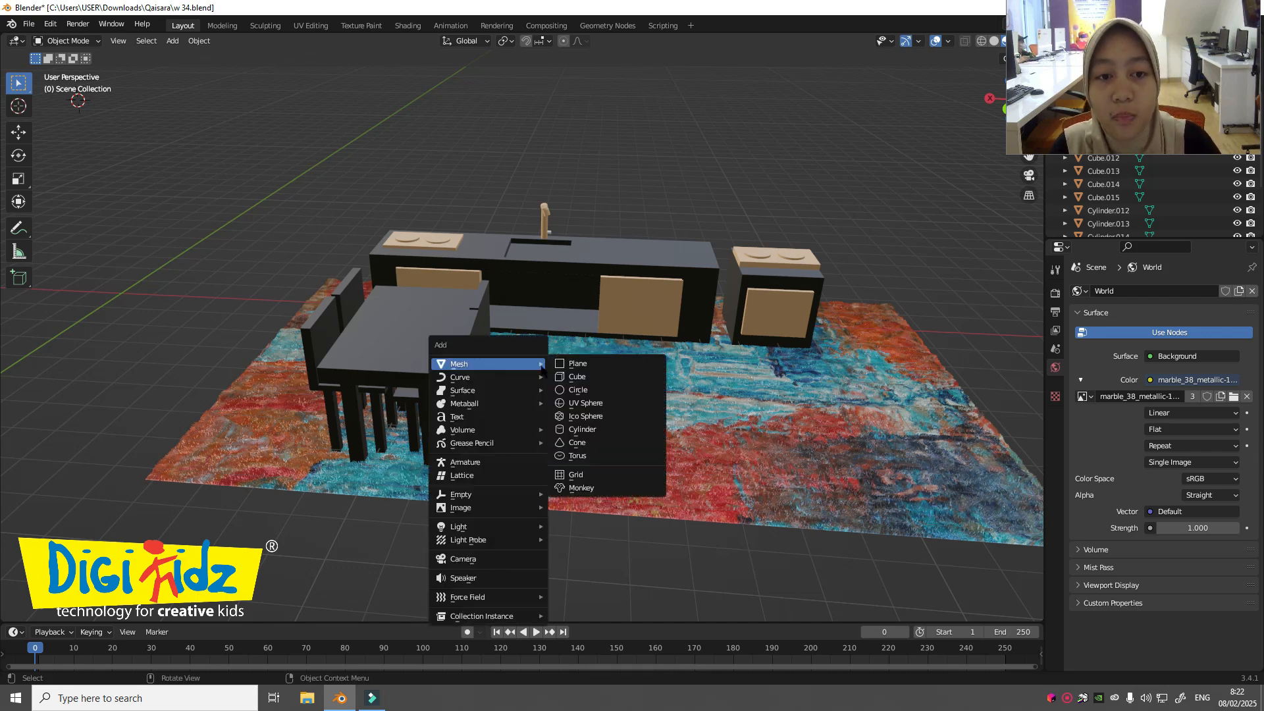
click(577, 376)
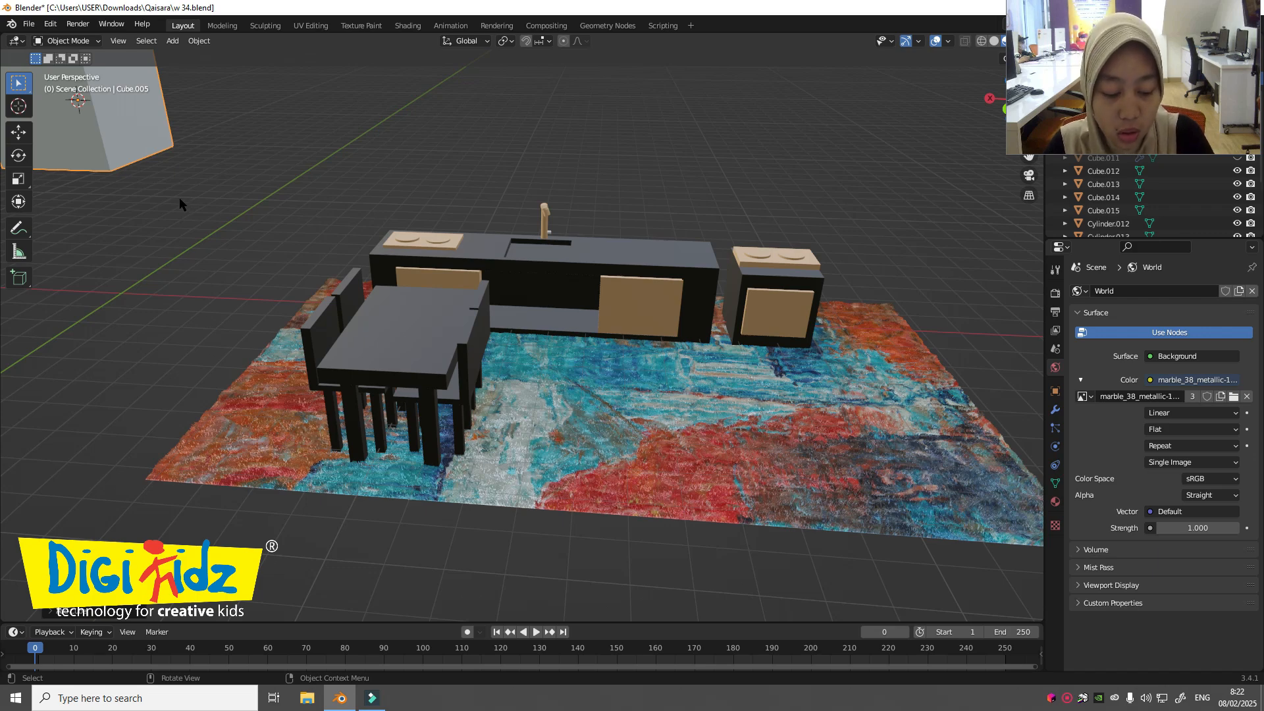
key(g)
key(x)
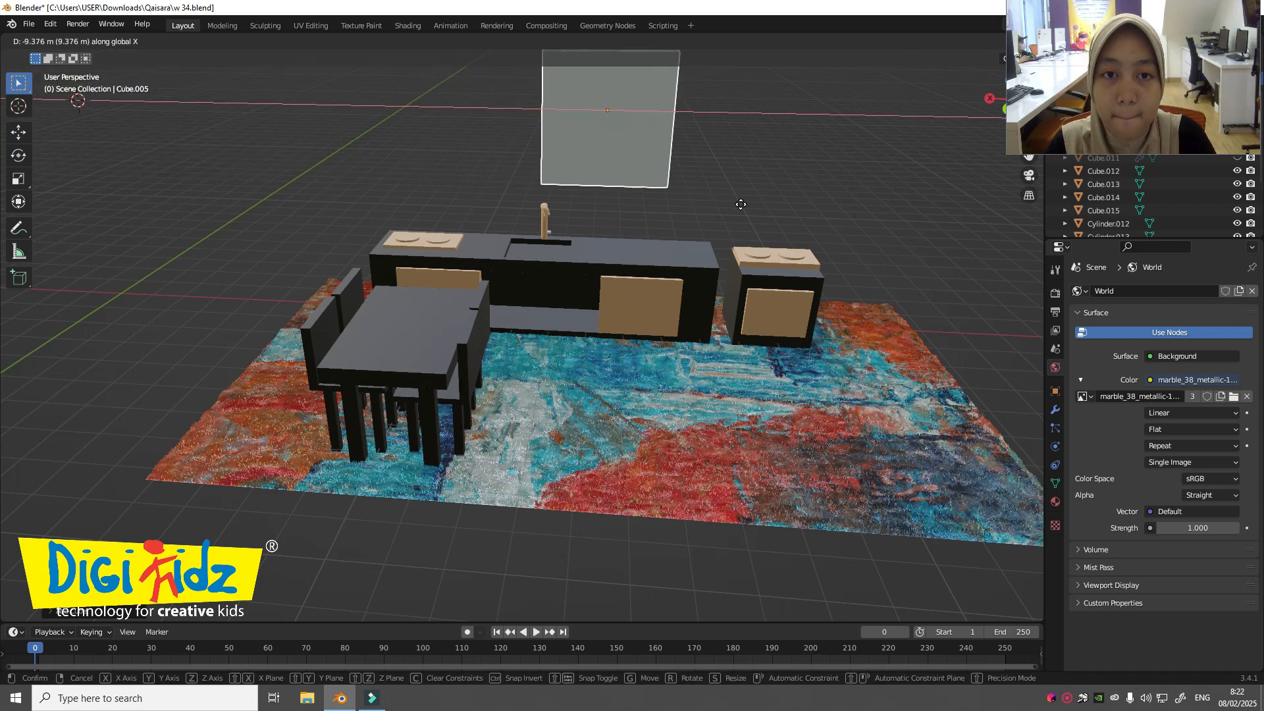
key(y)
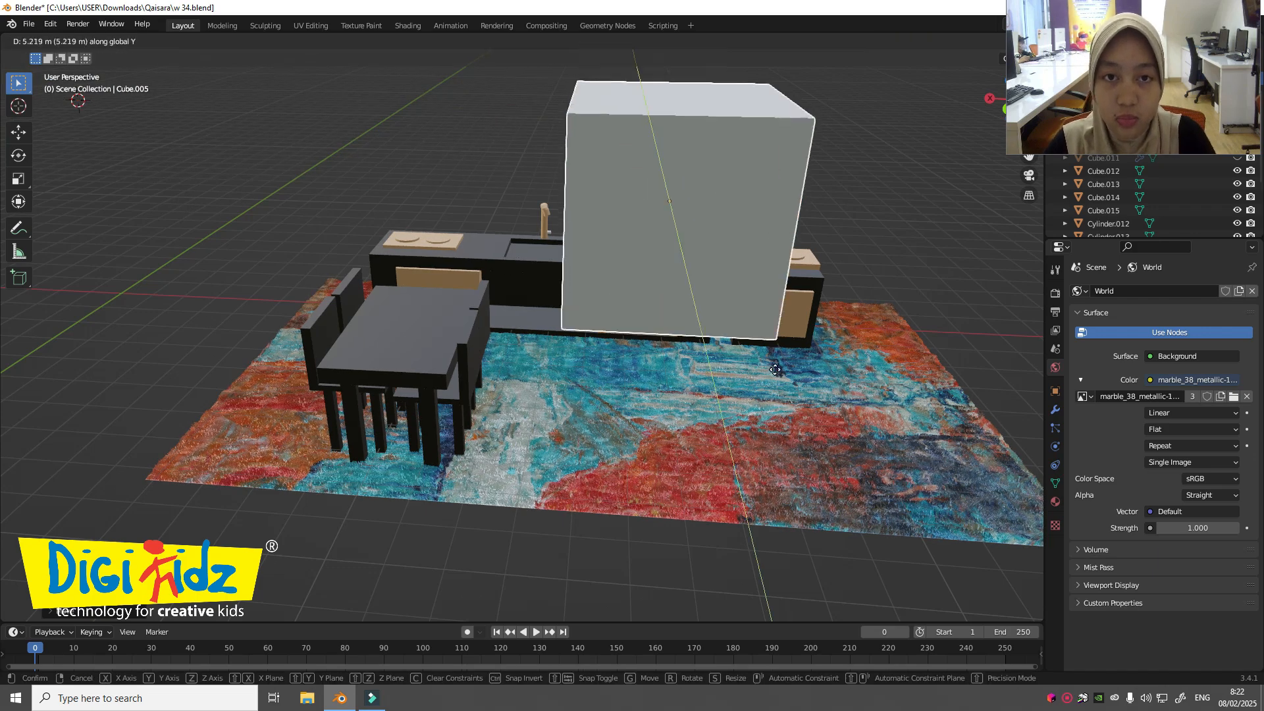
click(787, 406)
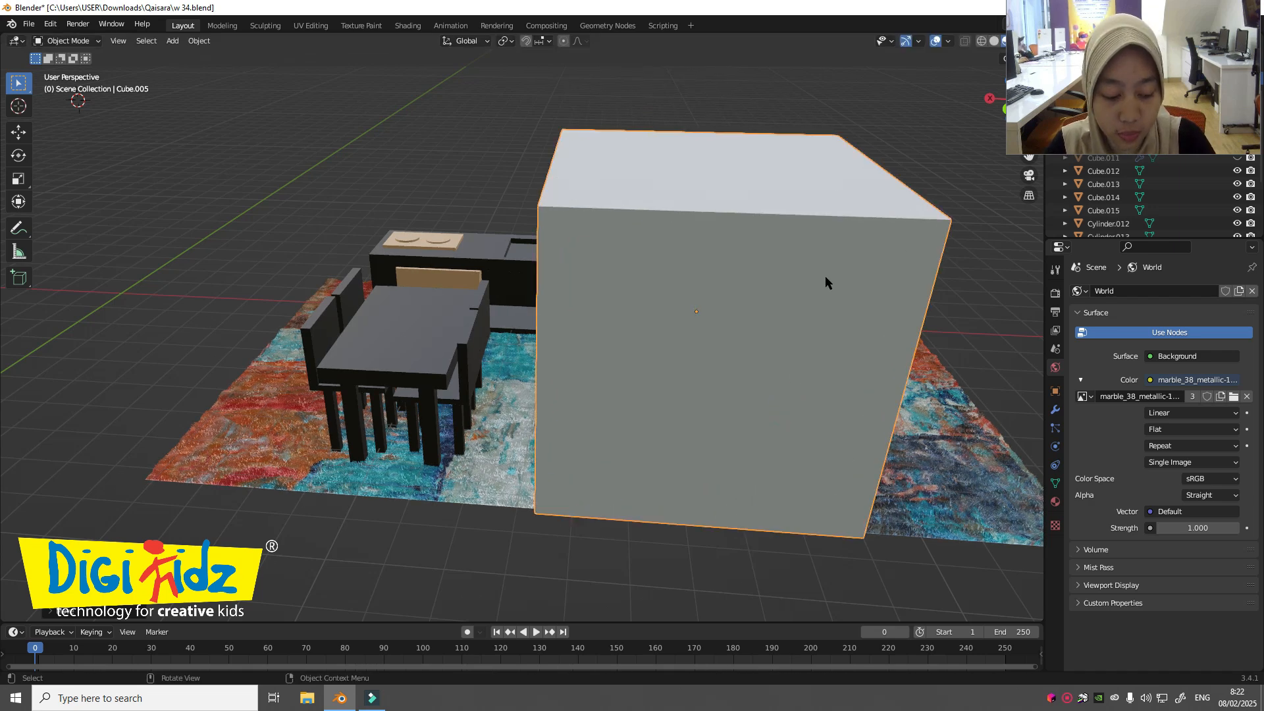
Step: Scale the new cube down along the global Z axis into a flat slab
key(s)
key(z)
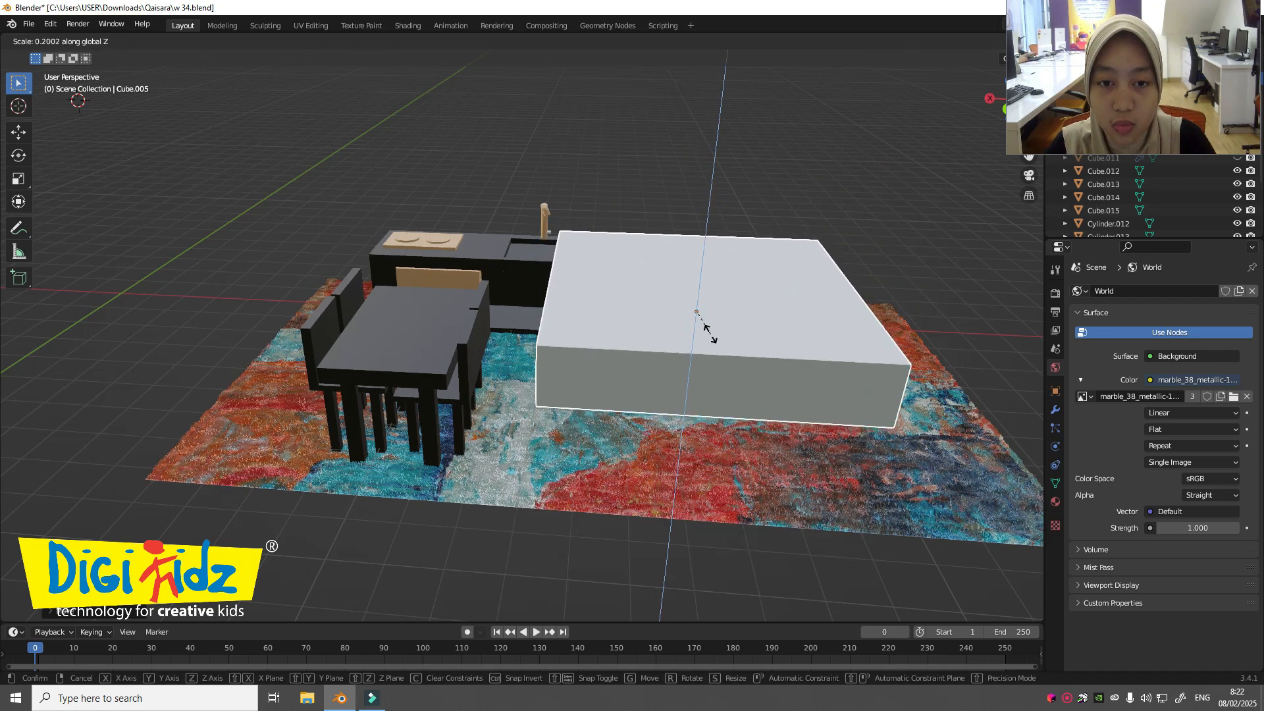
click(704, 329)
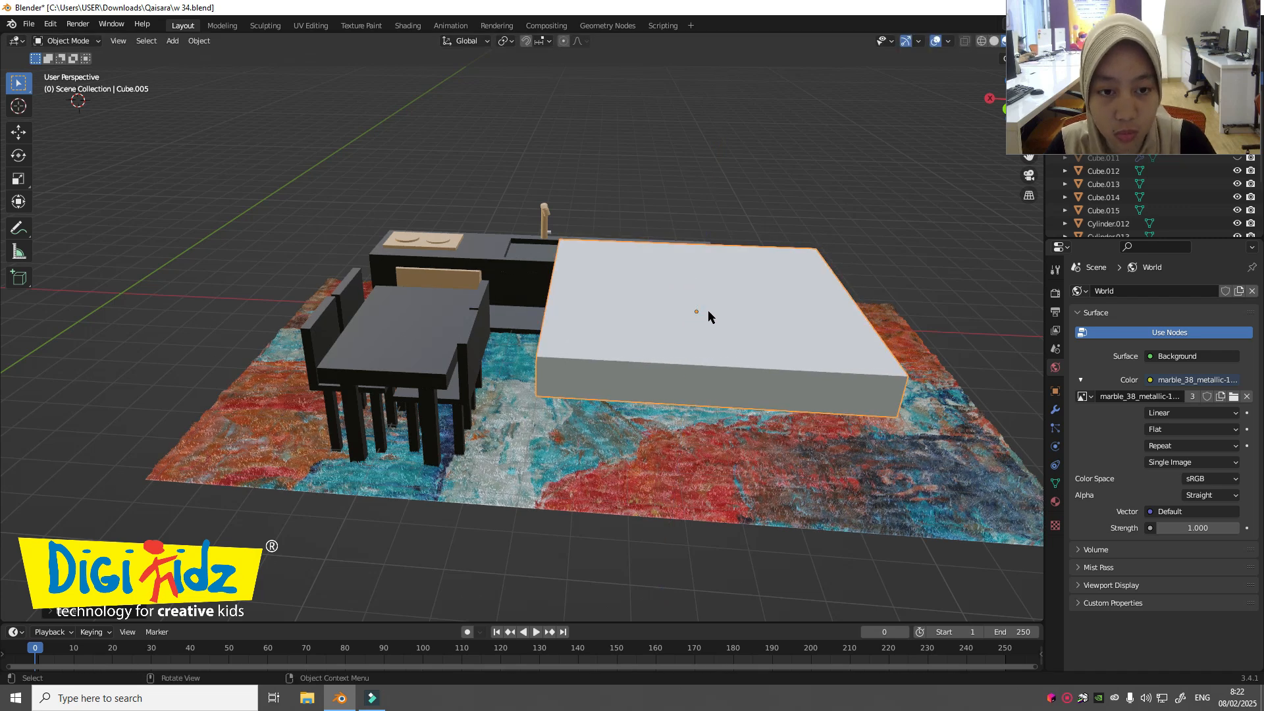
Step: Scale the slab down along the global X axis to about 0.6 and narrow it along the global Y axis into a short block
key(s)
key(x)
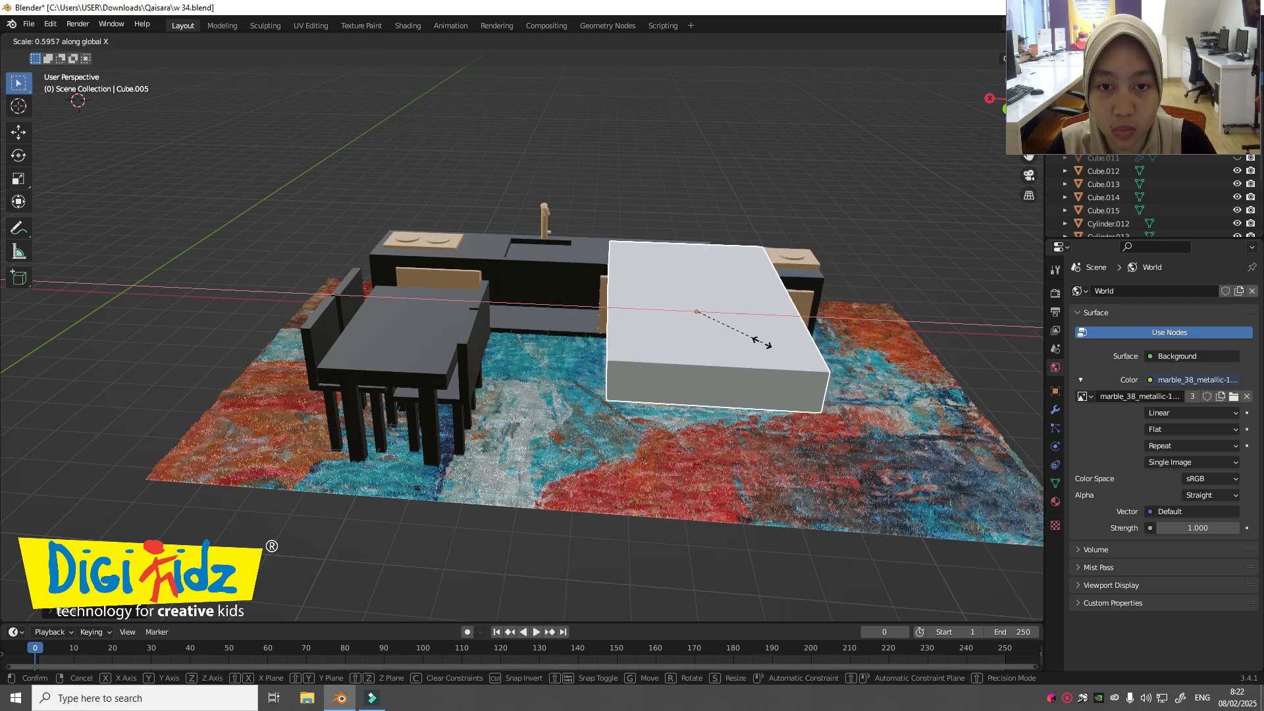
click(755, 338)
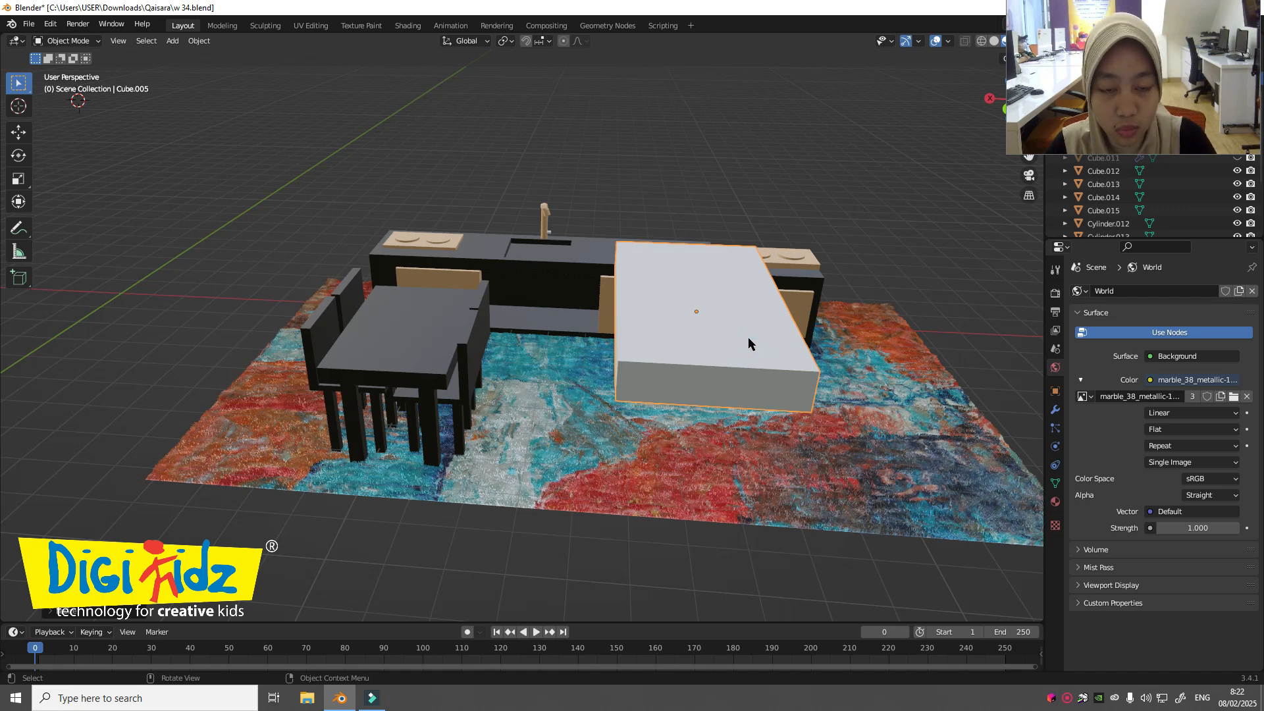
key(x)
click(828, 327)
key(s)
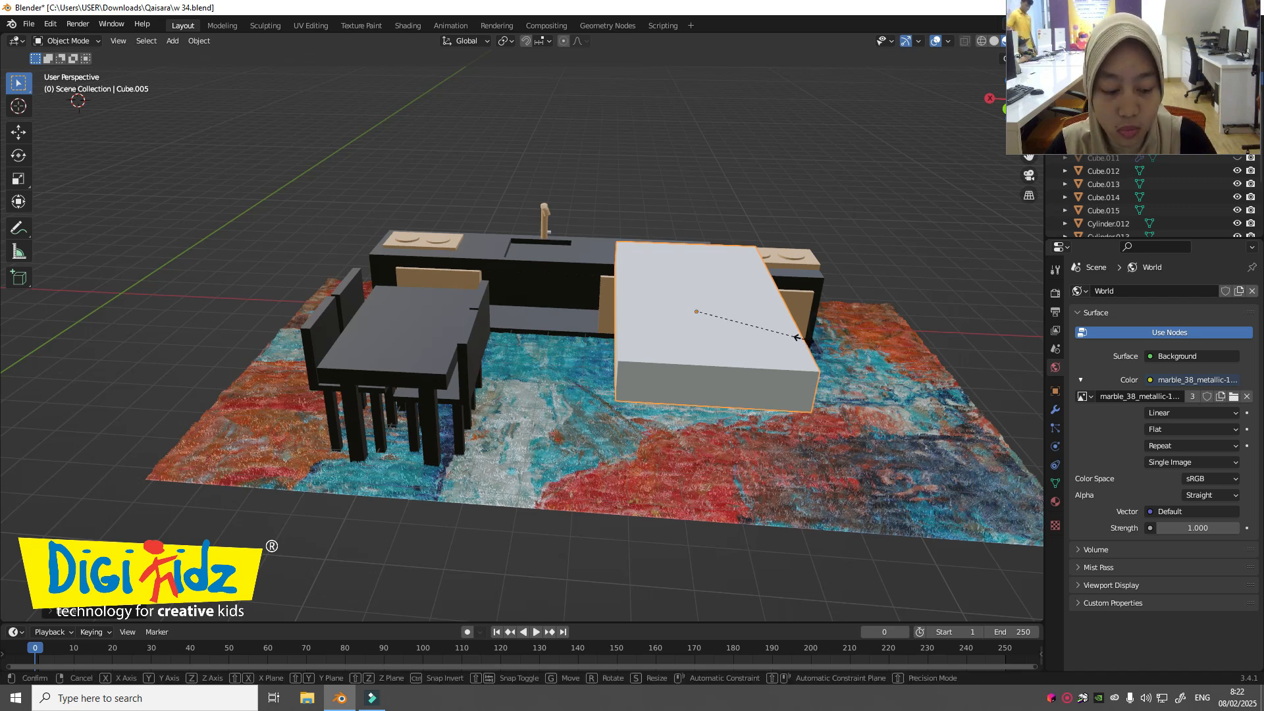
key(x)
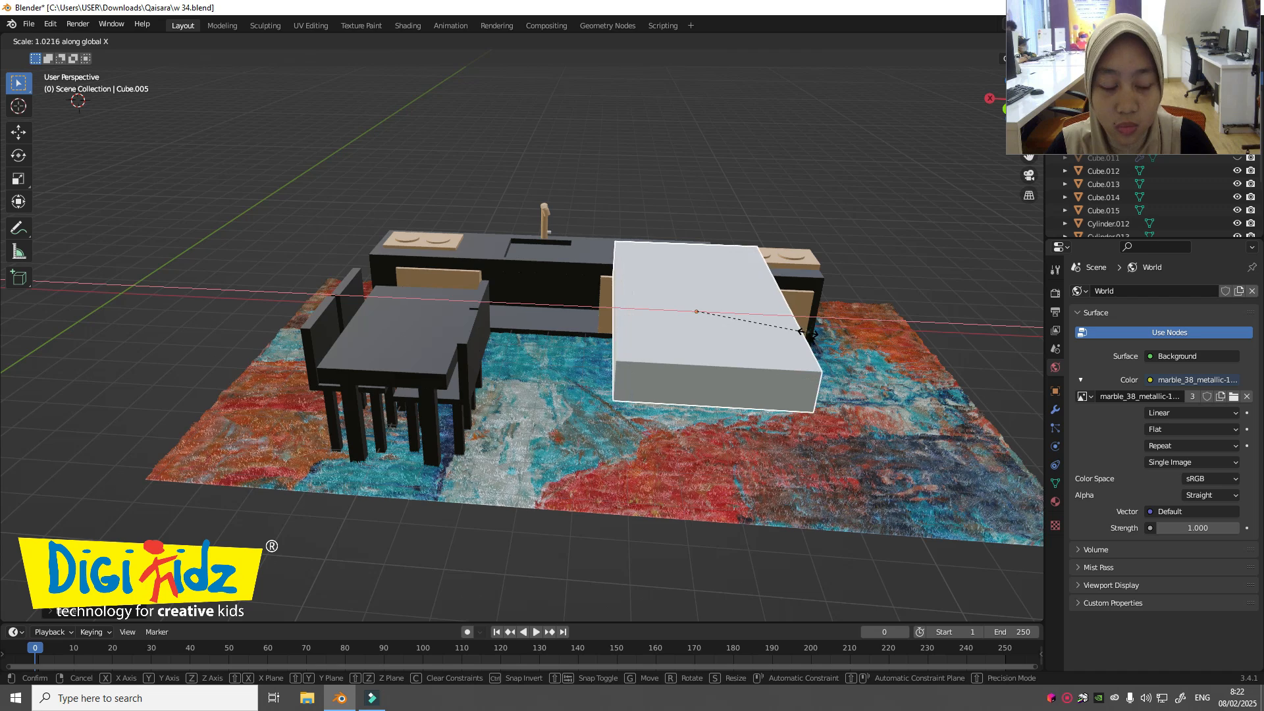
click(801, 331)
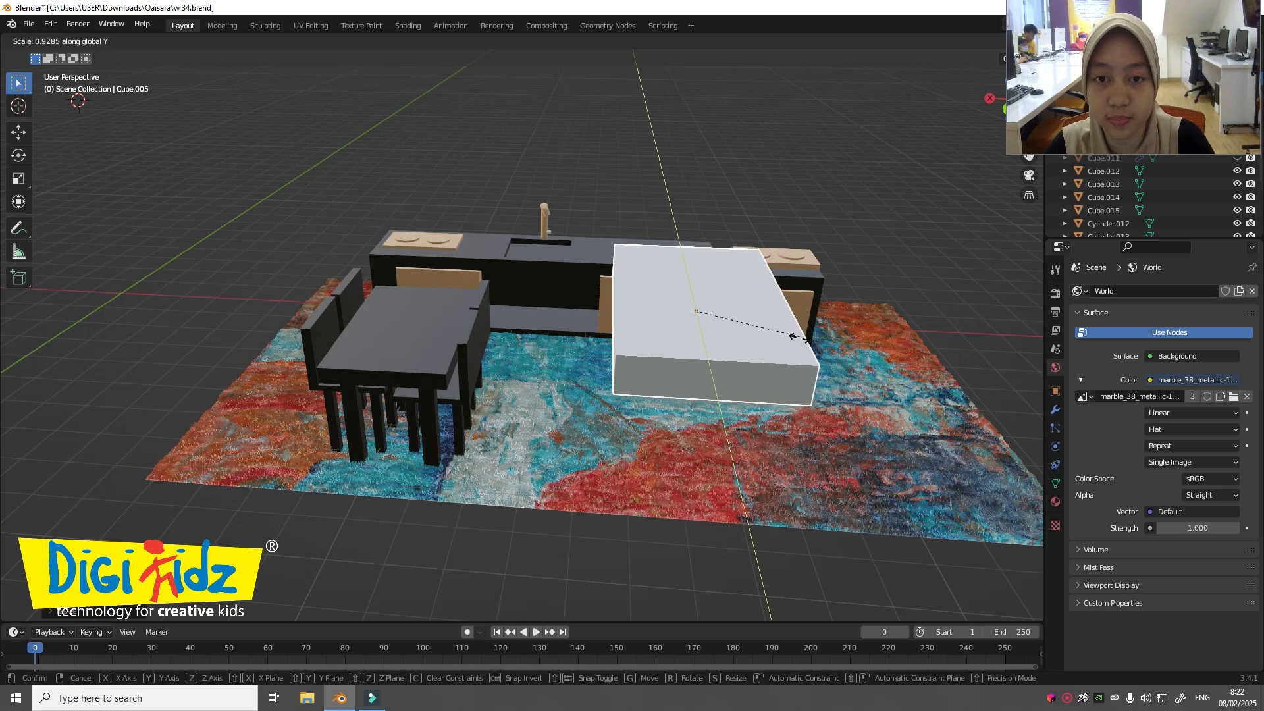
click(722, 296)
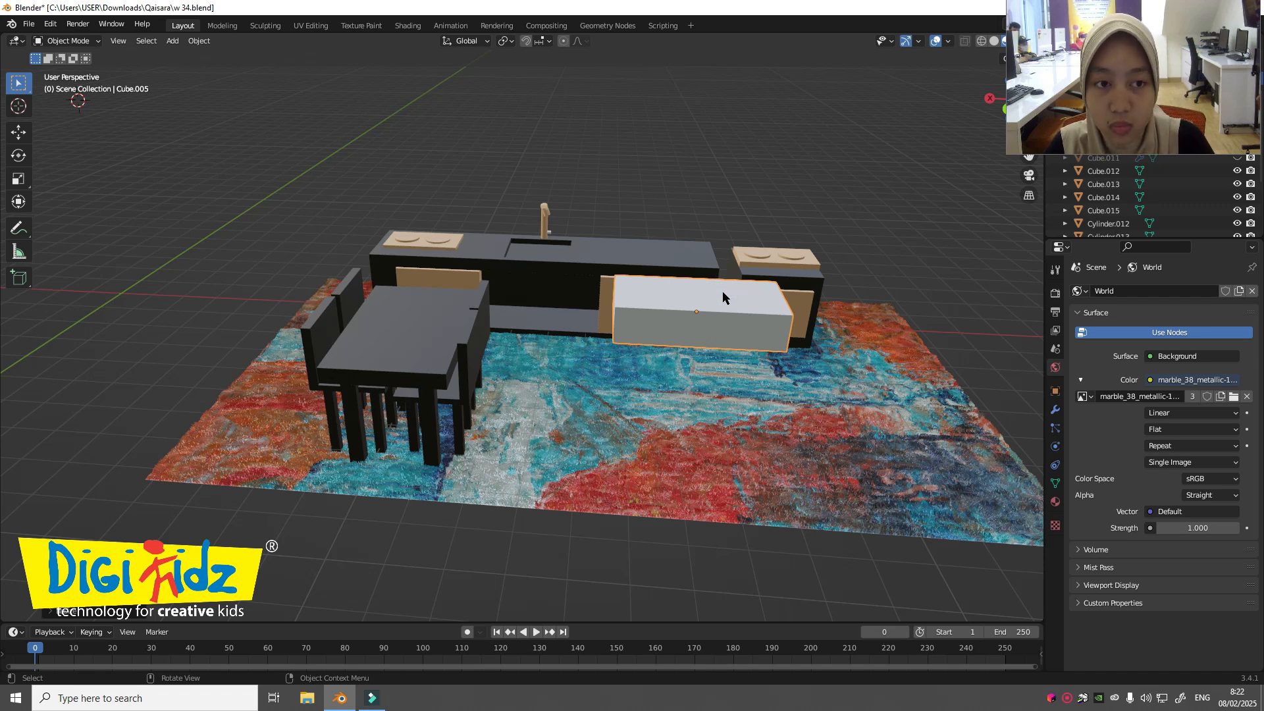
Step: Lengthen the block along the global X axis and flatten it along the global Z axis to about 0.42 of its thickness
key(s)
key(x)
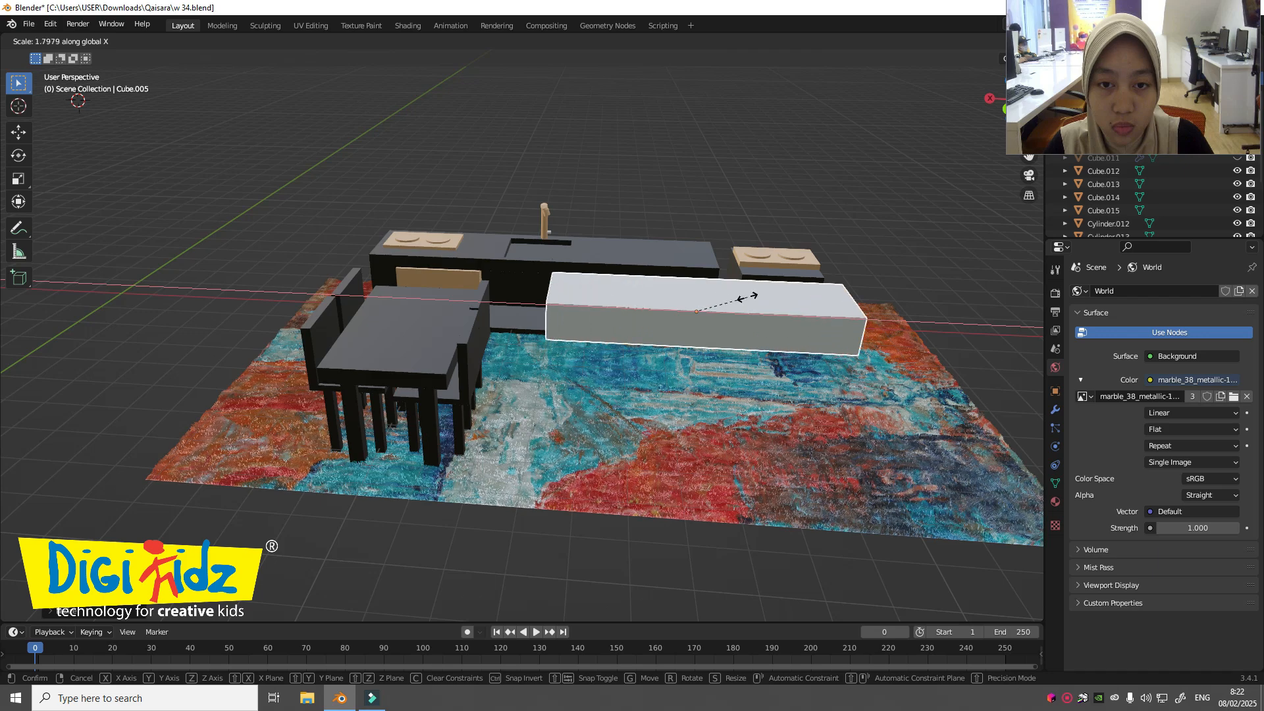
click(742, 301)
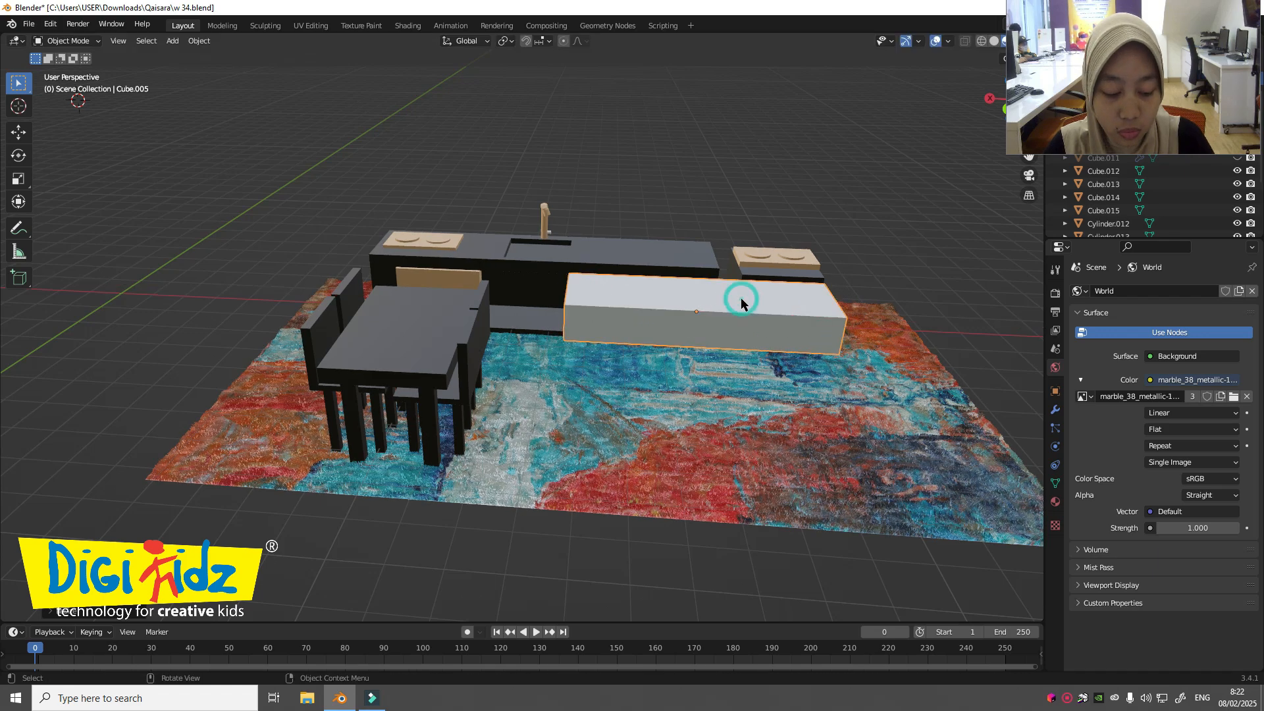
key(s)
key(z)
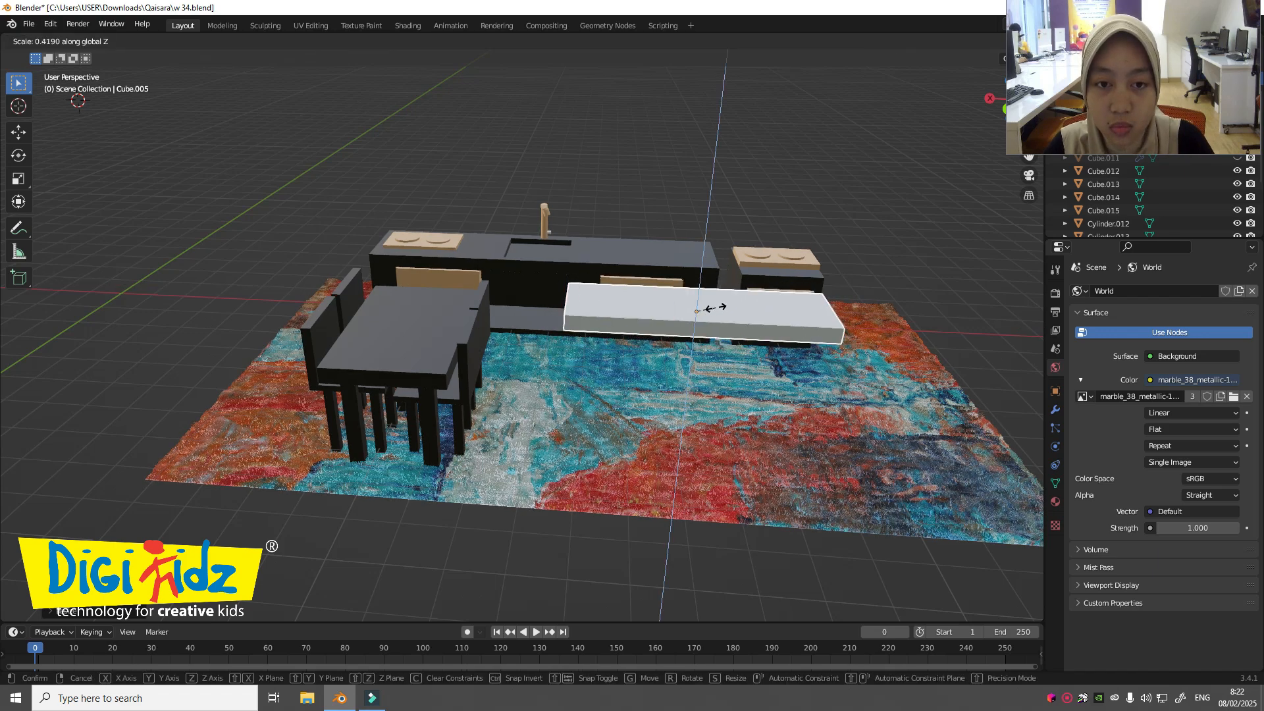
click(709, 309)
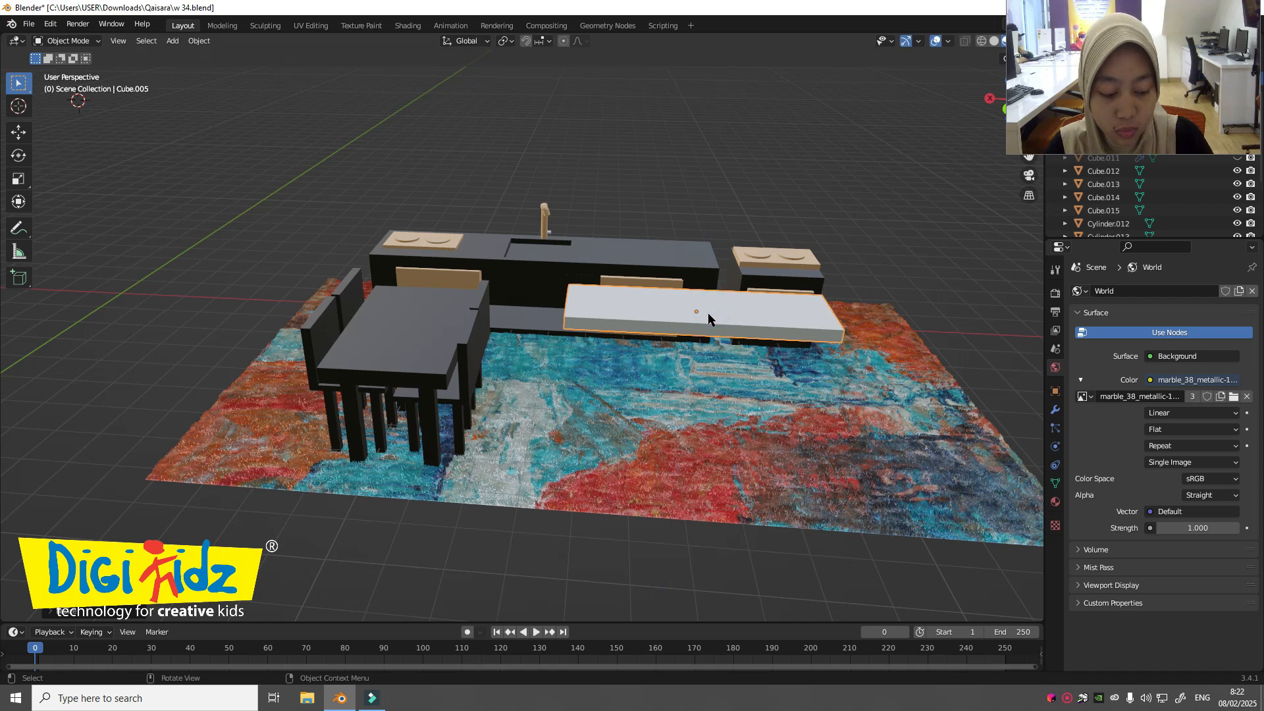
Step: Stretch the slab slightly along the global X axis and widen it along the global Y axis by a factor of about 2.05
key(s)
key(x)
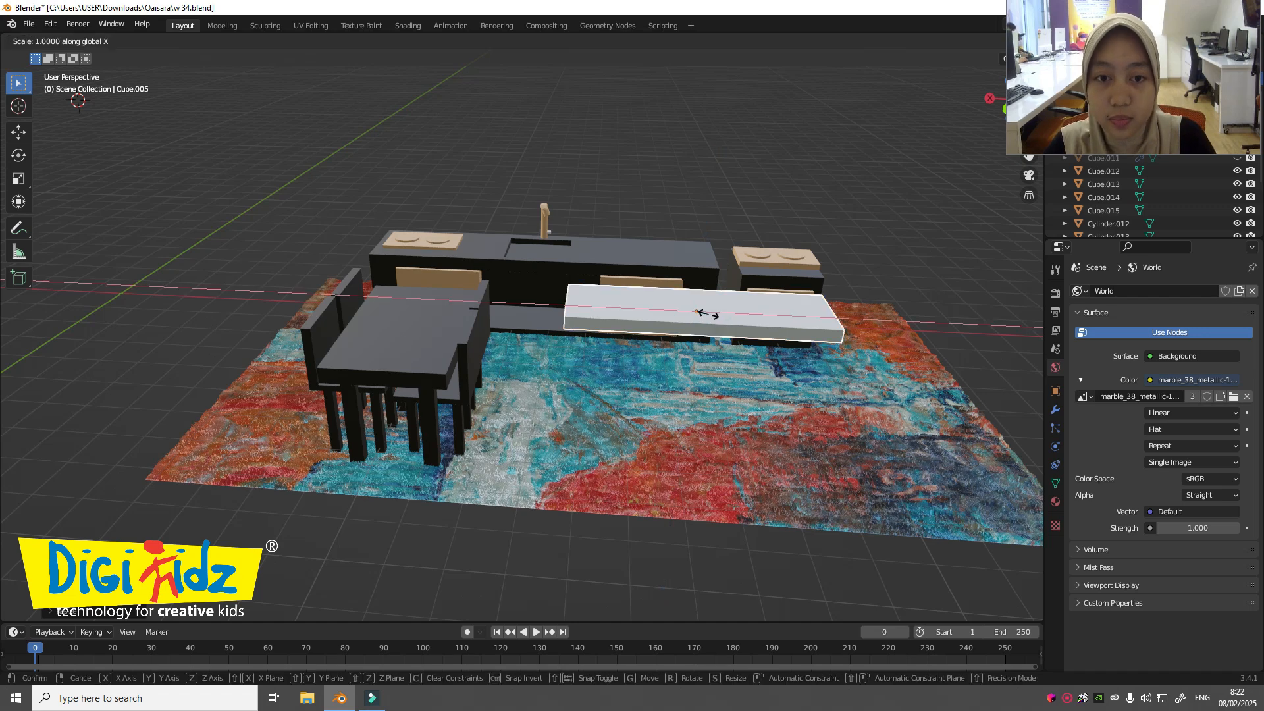
click(711, 318)
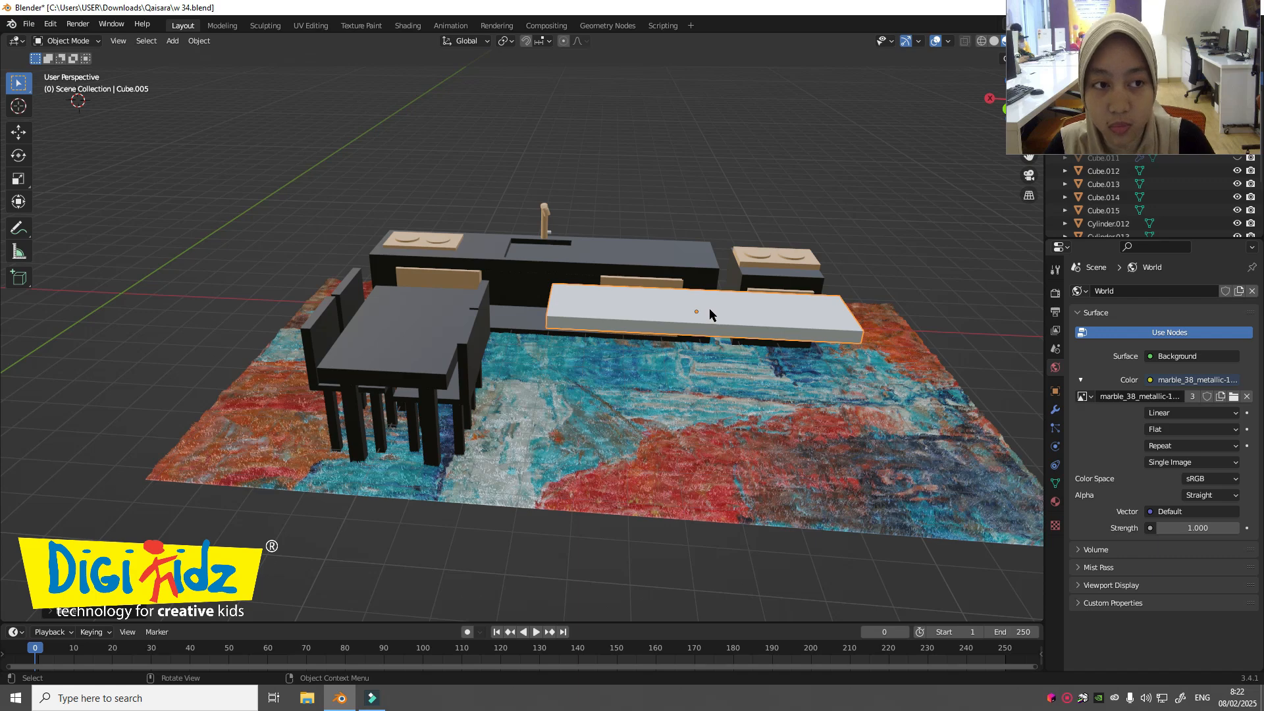
key(s)
key(y)
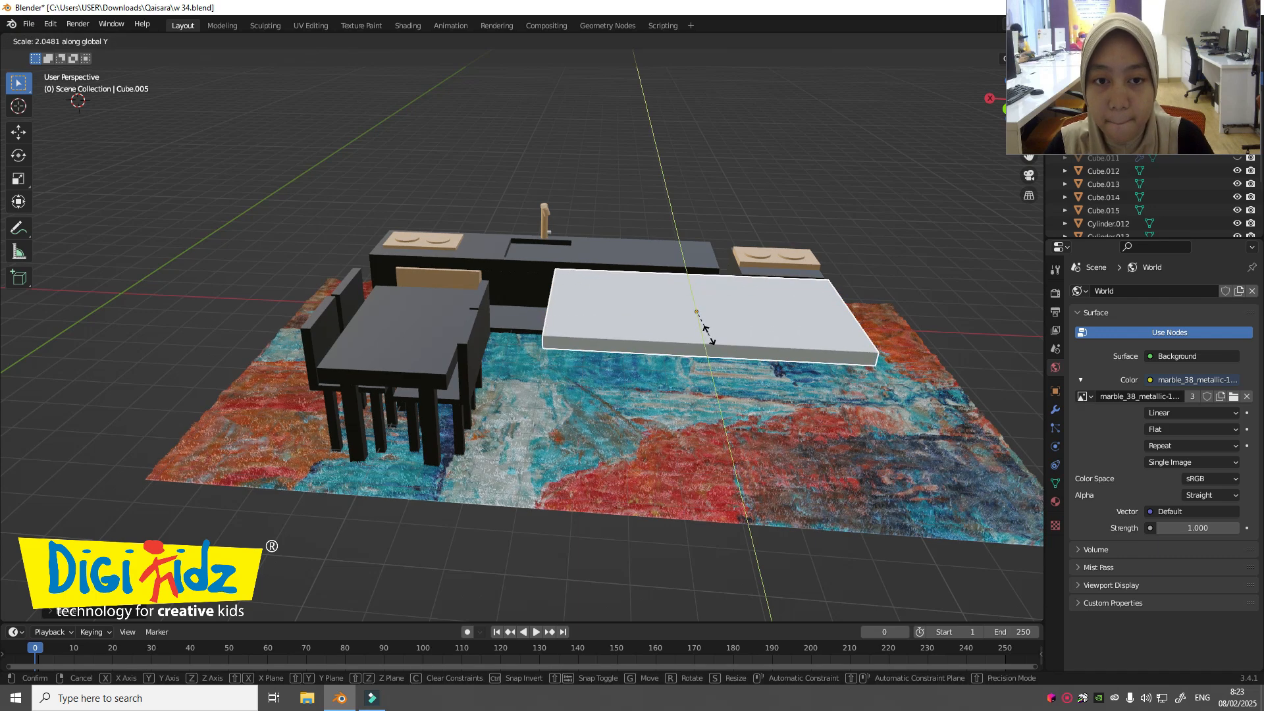
click(704, 327)
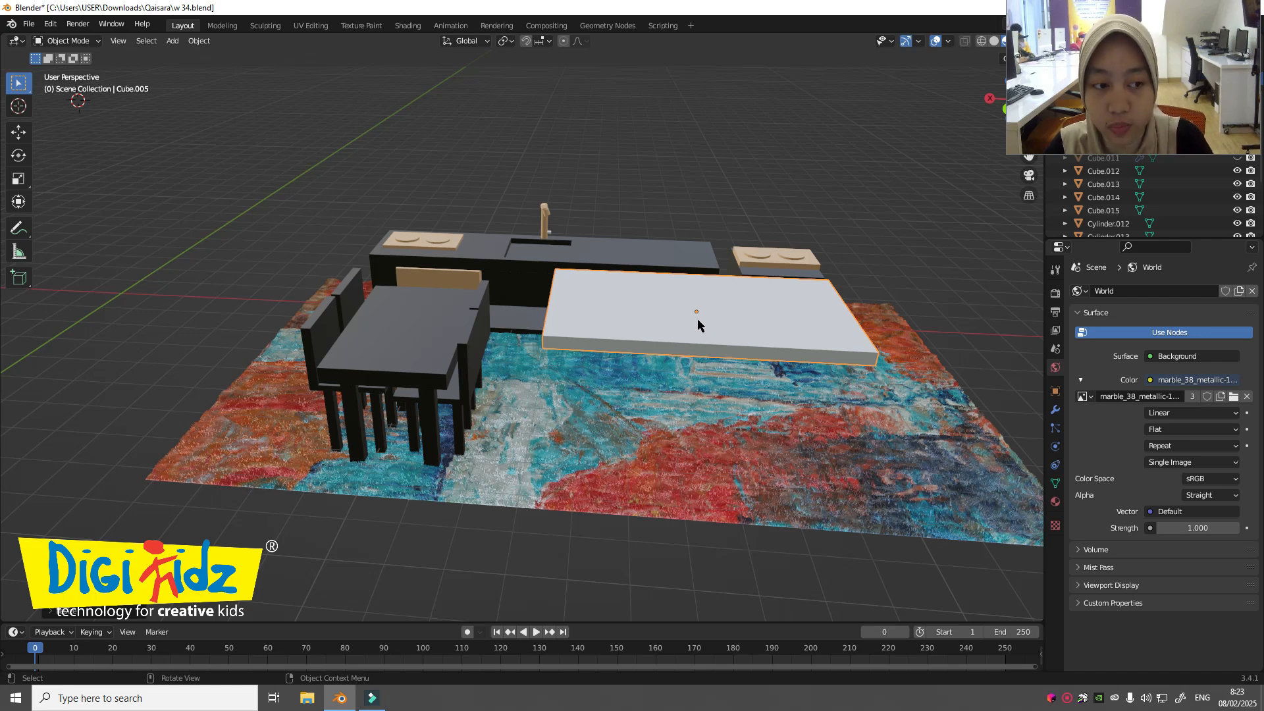
Step: Move the slab about 0.6 m along the global Y axis, away from the kitchen counter, and check its height from a lower angle
key(g)
key(y)
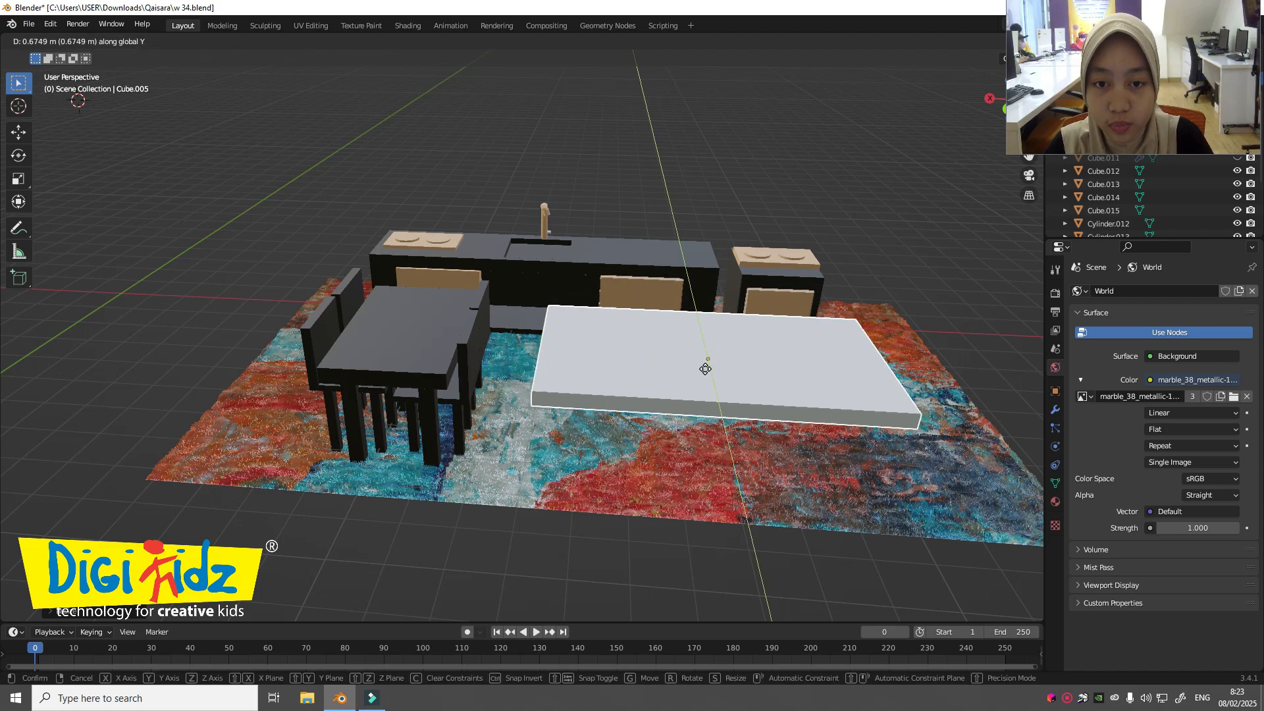
click(706, 358)
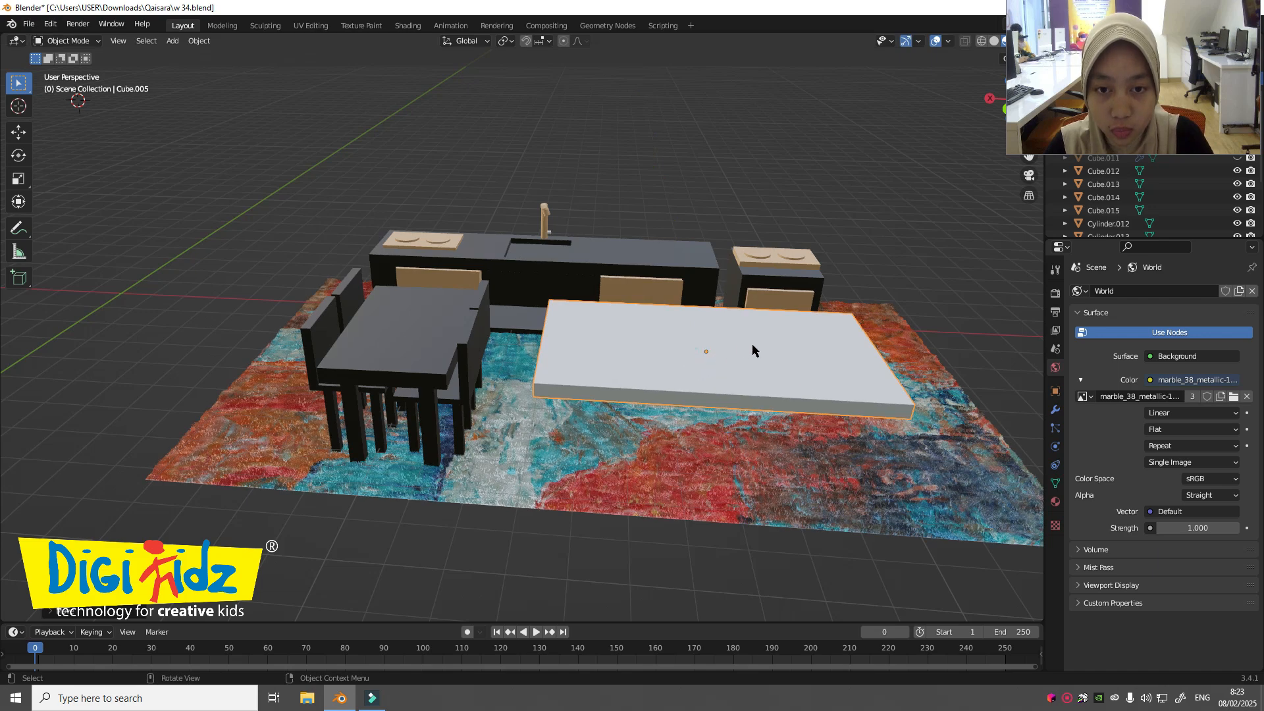
middle_drag(753, 345, 821, 417)
key(ctrl+z)
key(ctrl+z)
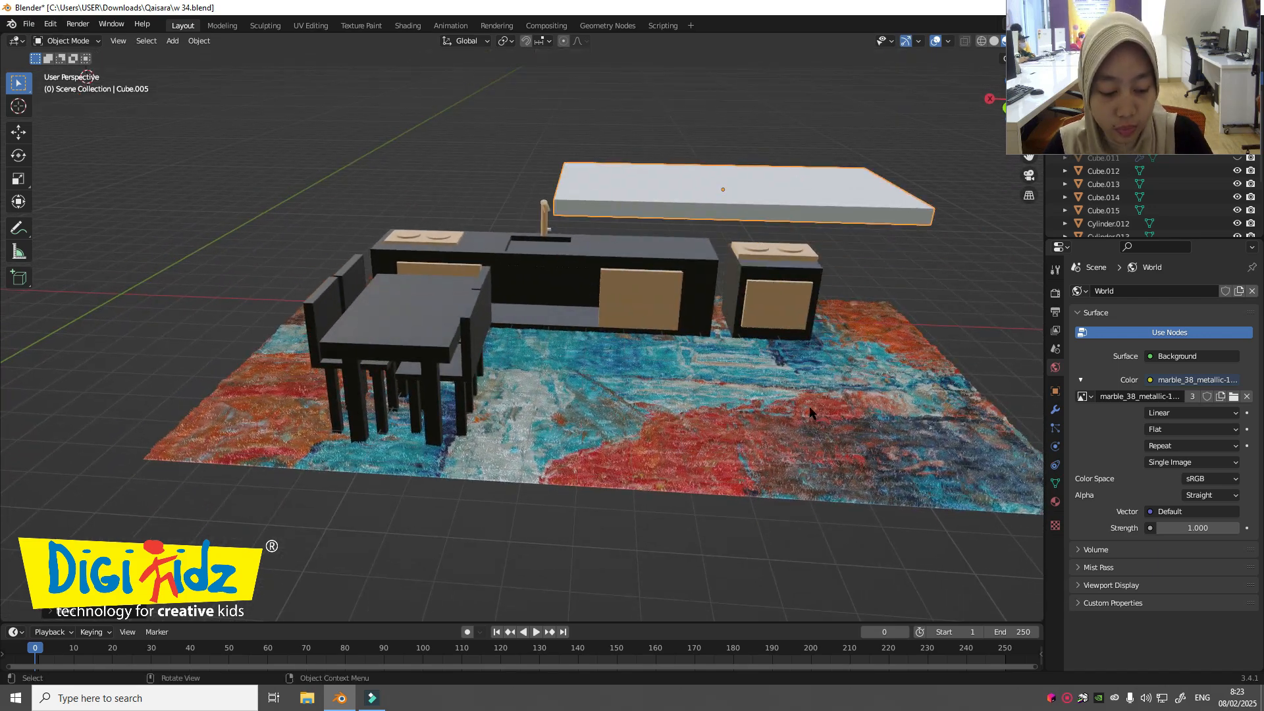
Step: Lower the floating slab along the global Z axis in two moves, bringing it down towards the carpet
key(g)
key(z)
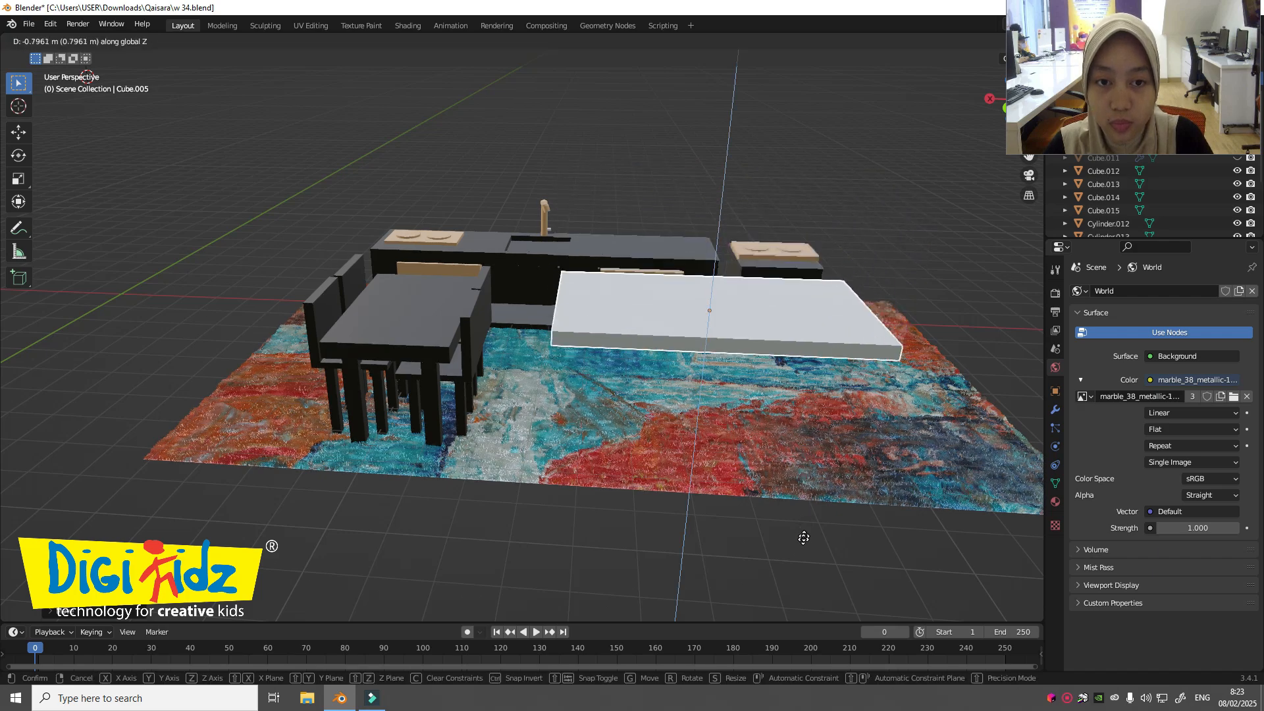
click(803, 549)
middle_drag(803, 548, 801, 511)
key(g)
key(z)
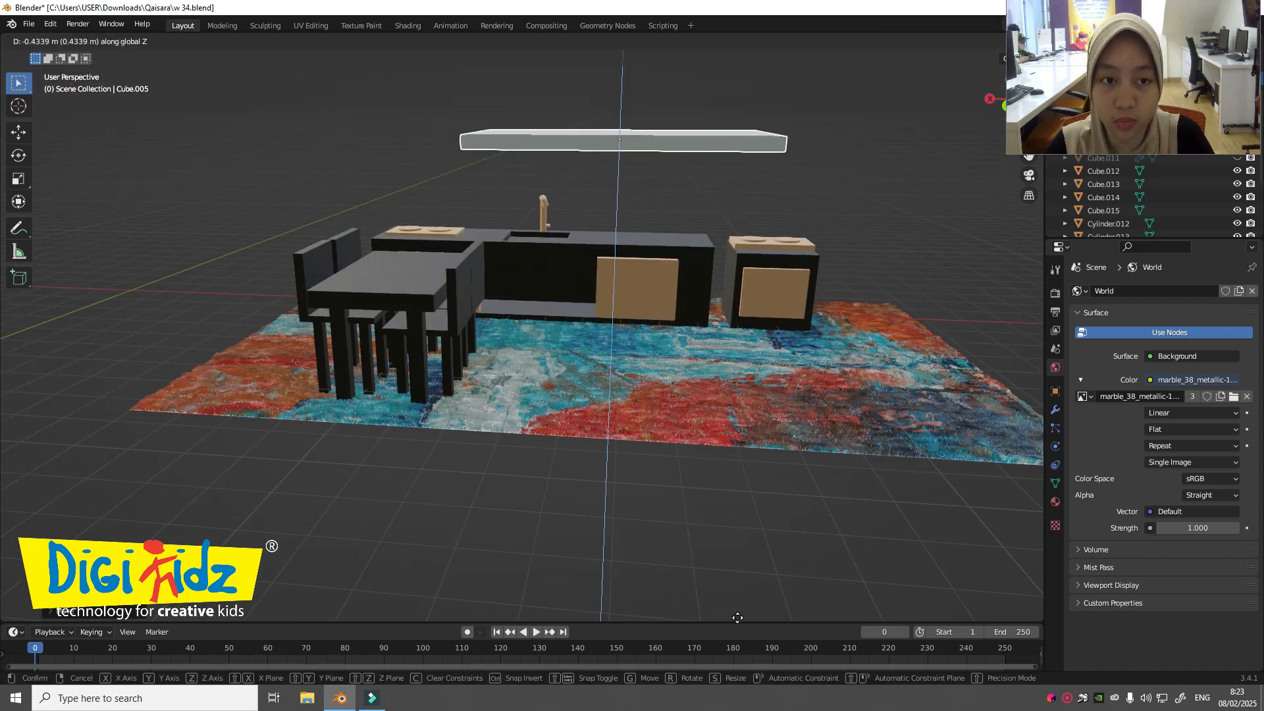
click(796, 163)
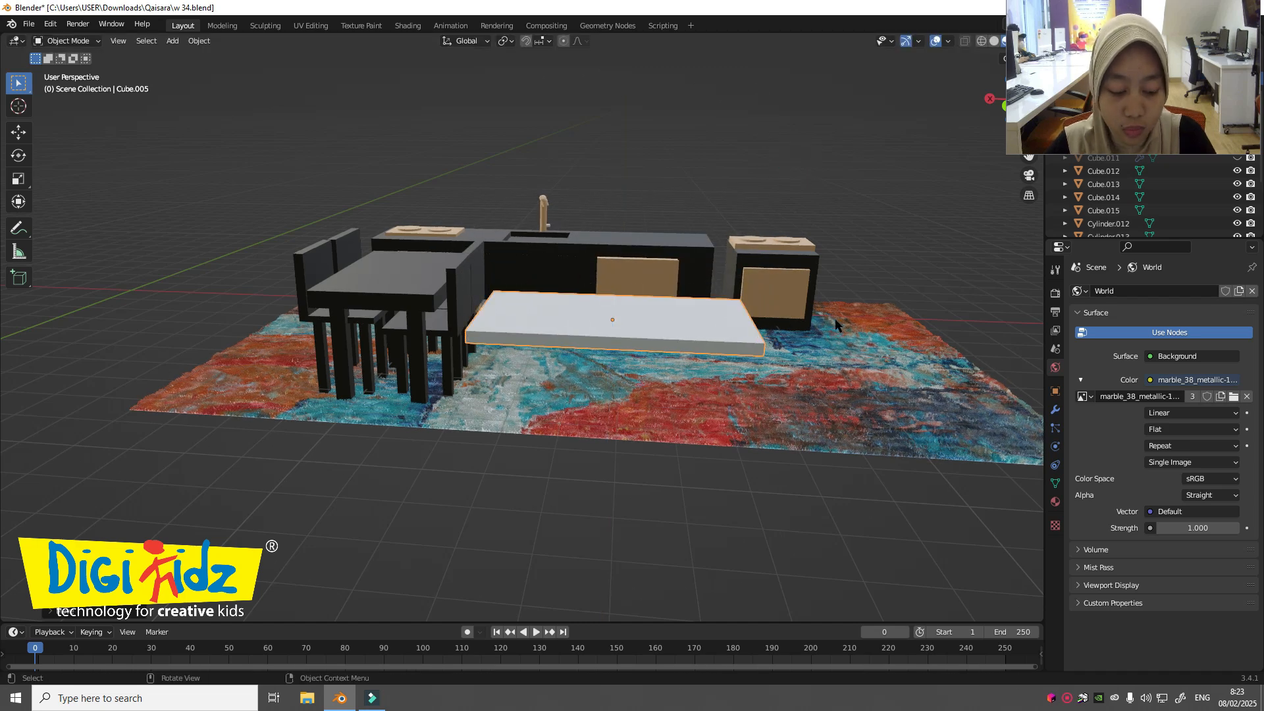
Step: Move the slab along the global Y axis towards the counter and lower it about 1.2 m along the global Z axis
key(g)
key(y)
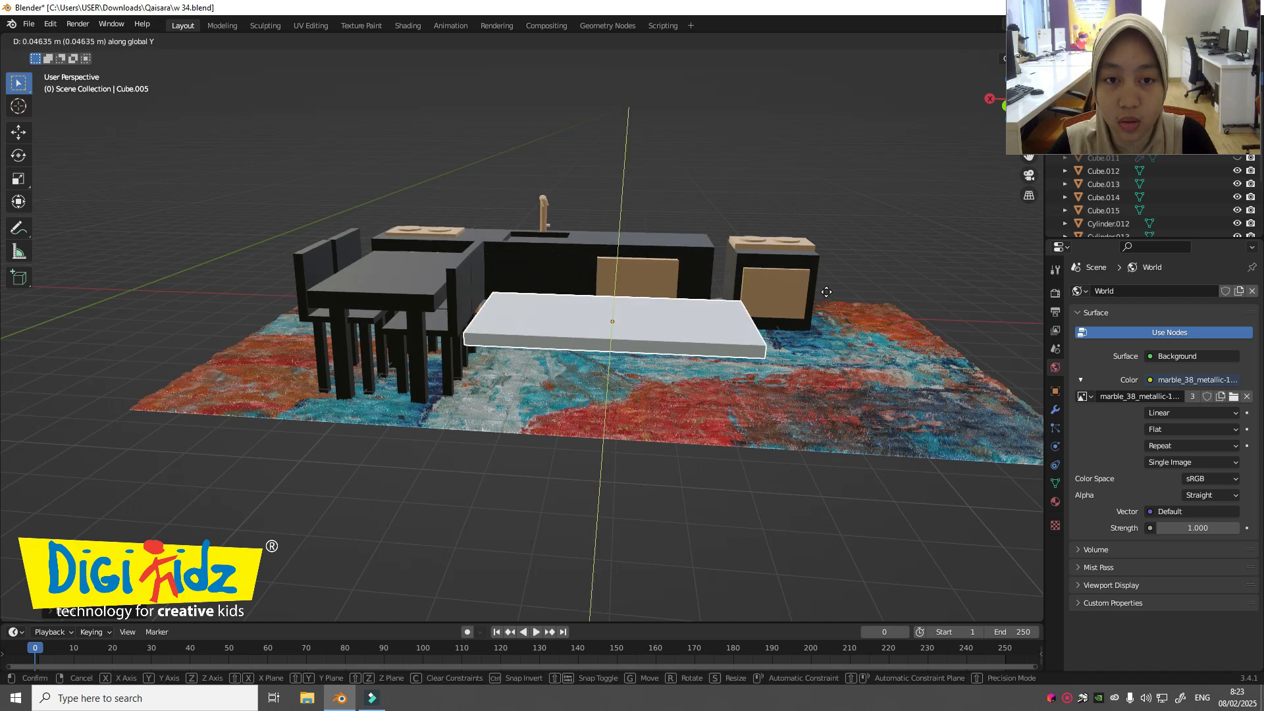
click(849, 262)
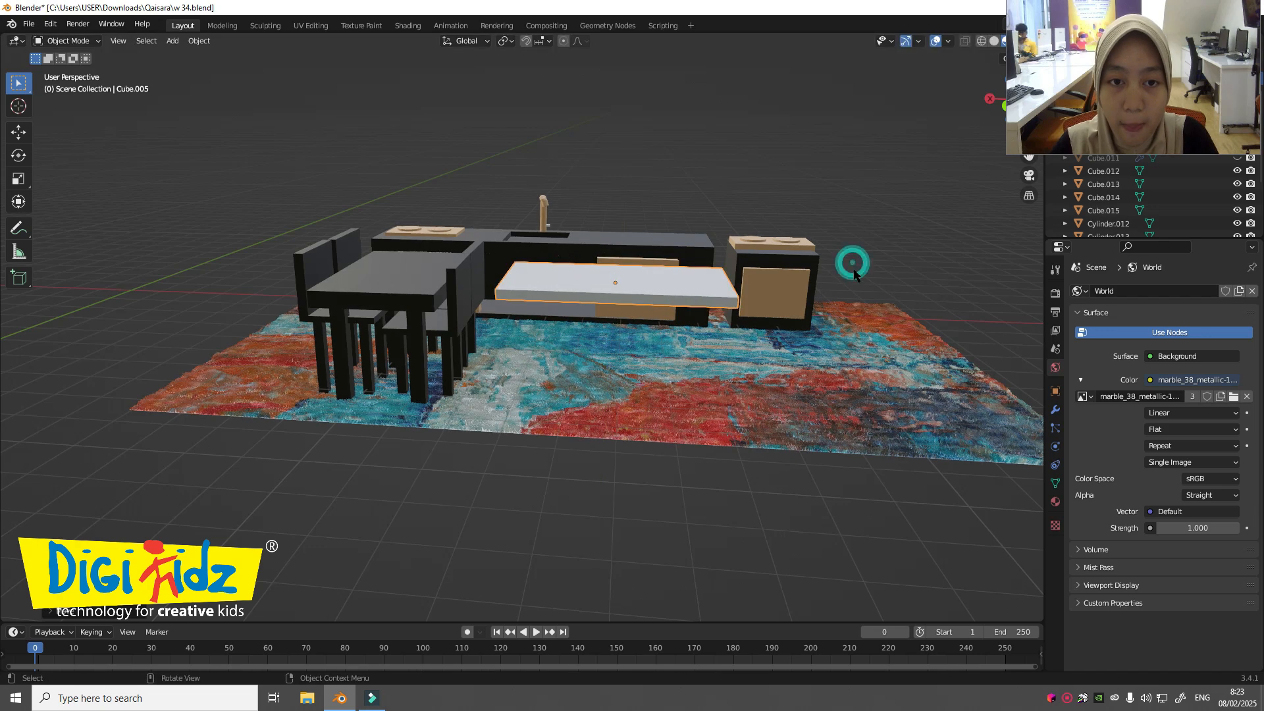
middle_drag(846, 263, 856, 260)
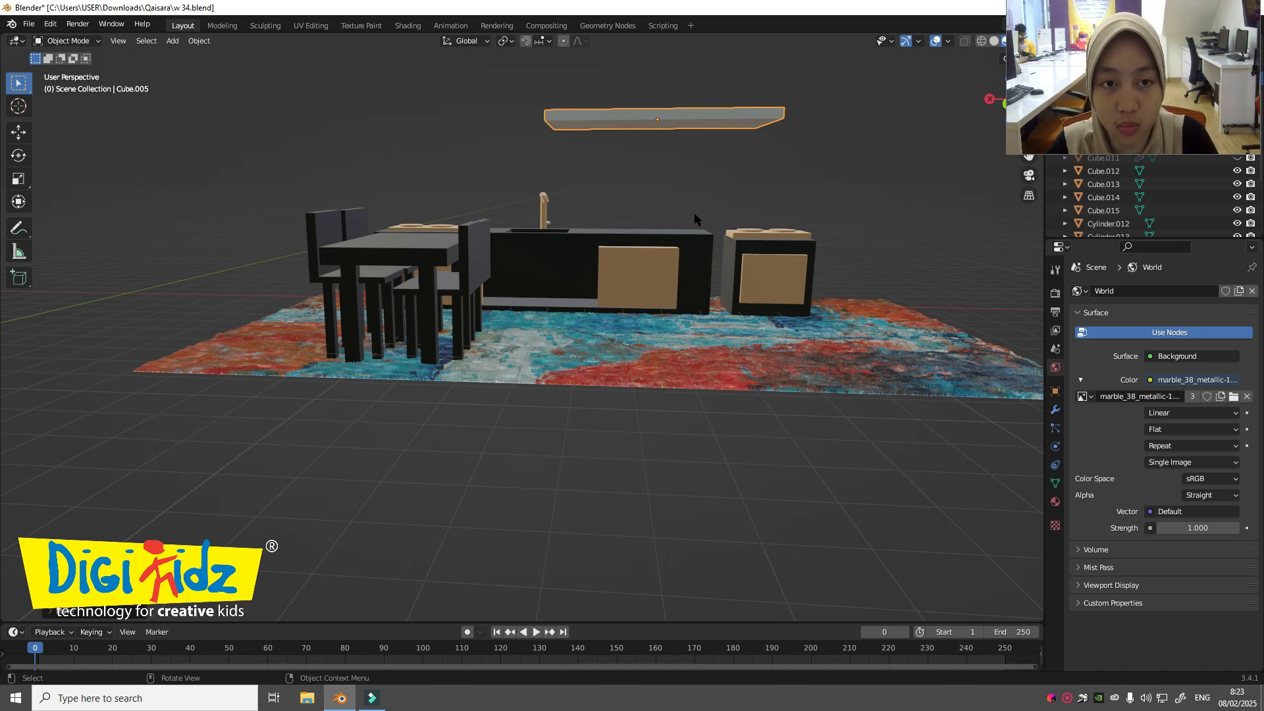
key(g)
key(z)
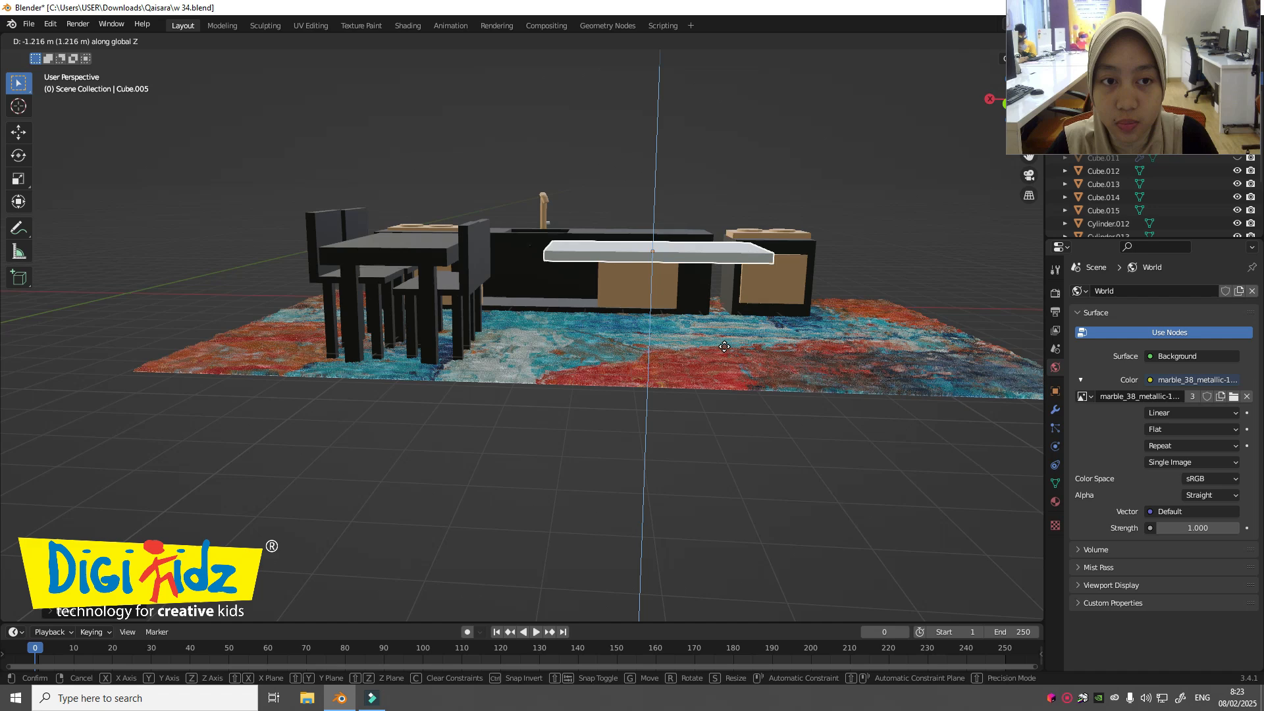
click(723, 351)
middle_drag(724, 351, 752, 324)
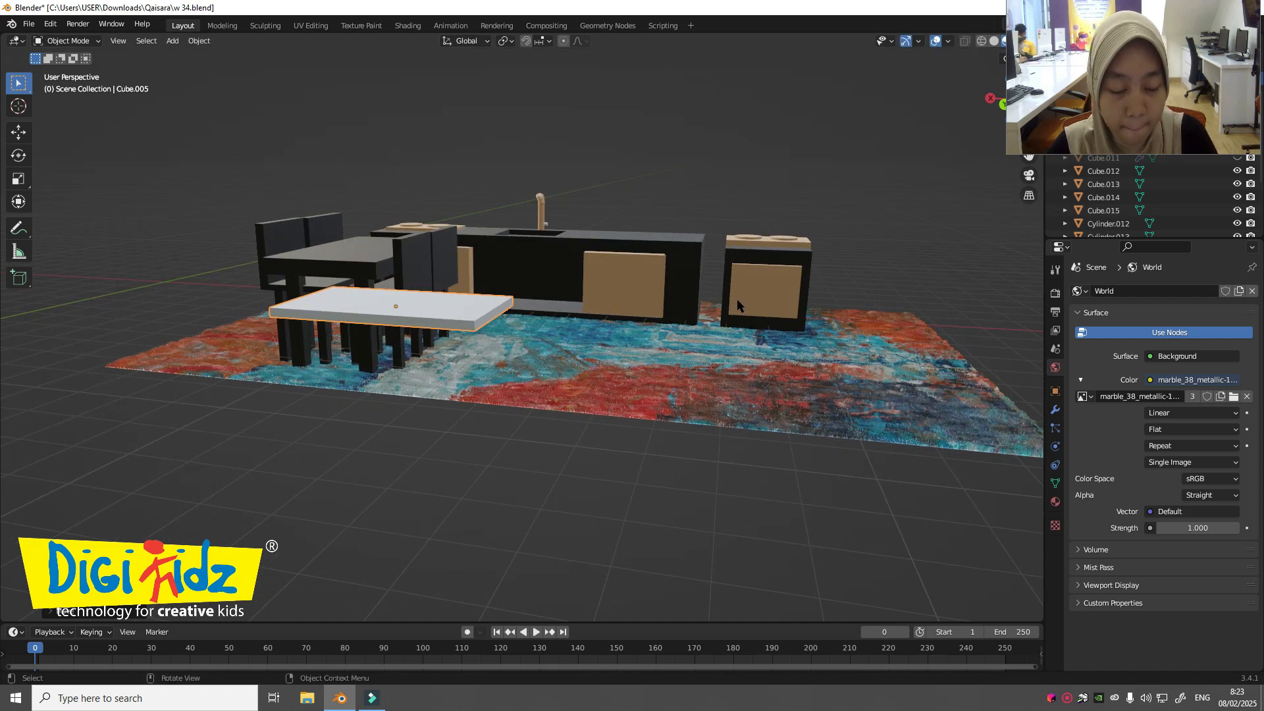
Step: Move the slab further back along the global Y axis until it is over the carpet, between the dining table and the counter
key(g)
key(y)
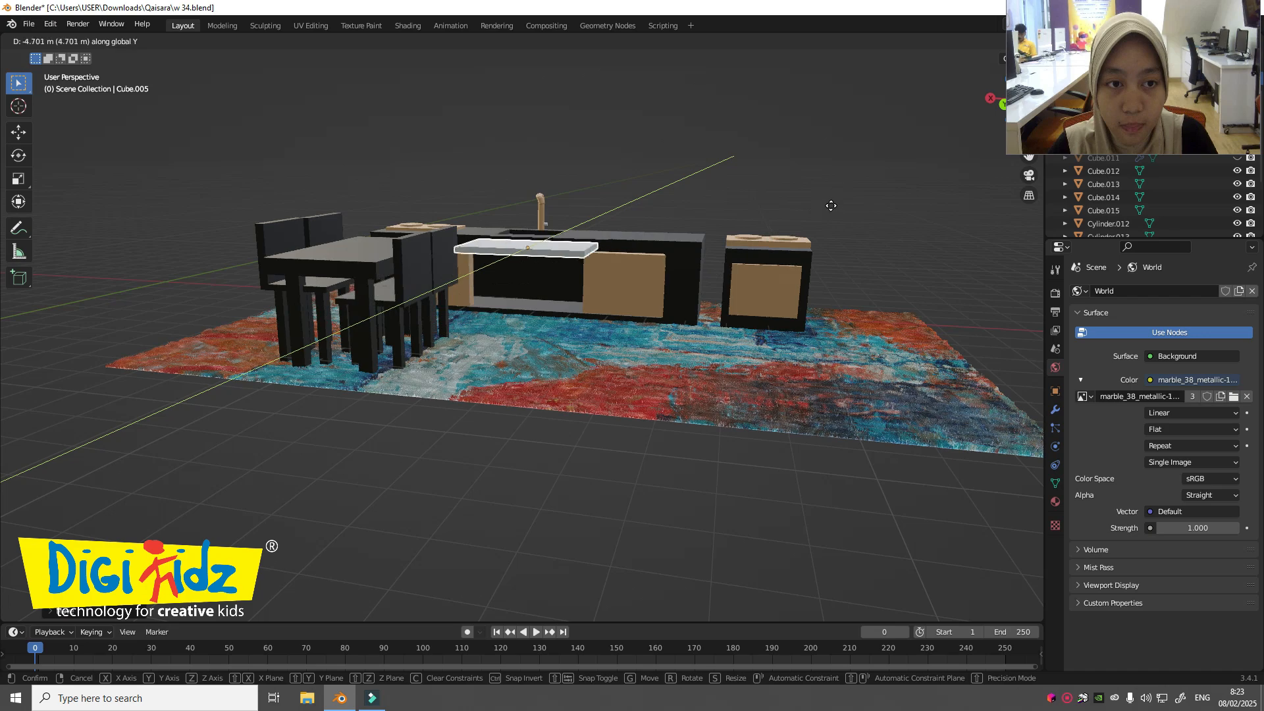
click(824, 220)
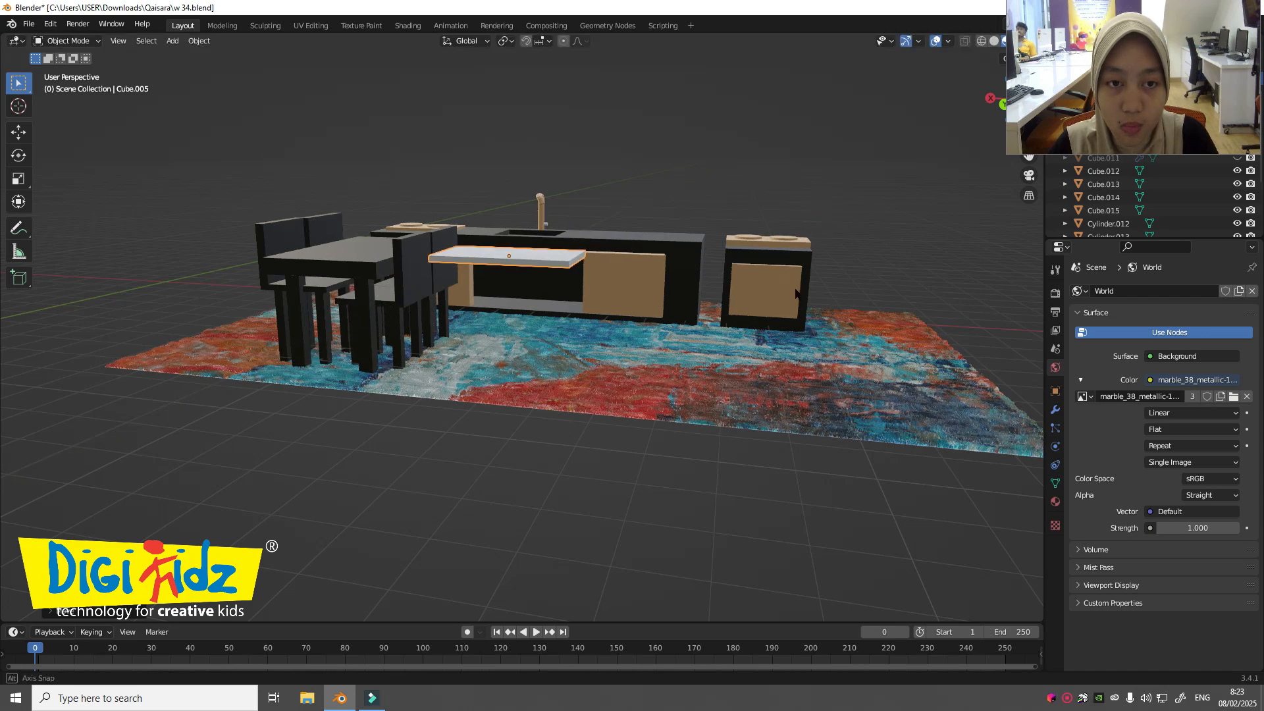
middle_drag(824, 220, 757, 301)
key(g)
key(y)
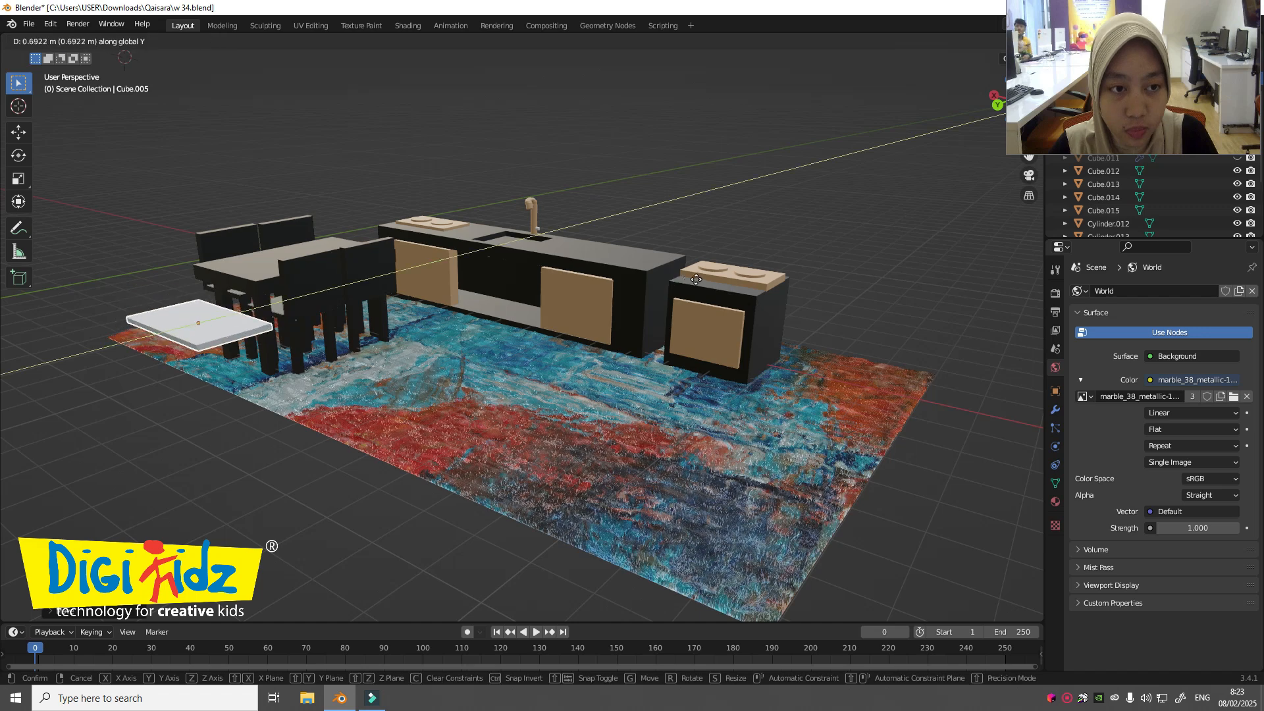
click(878, 263)
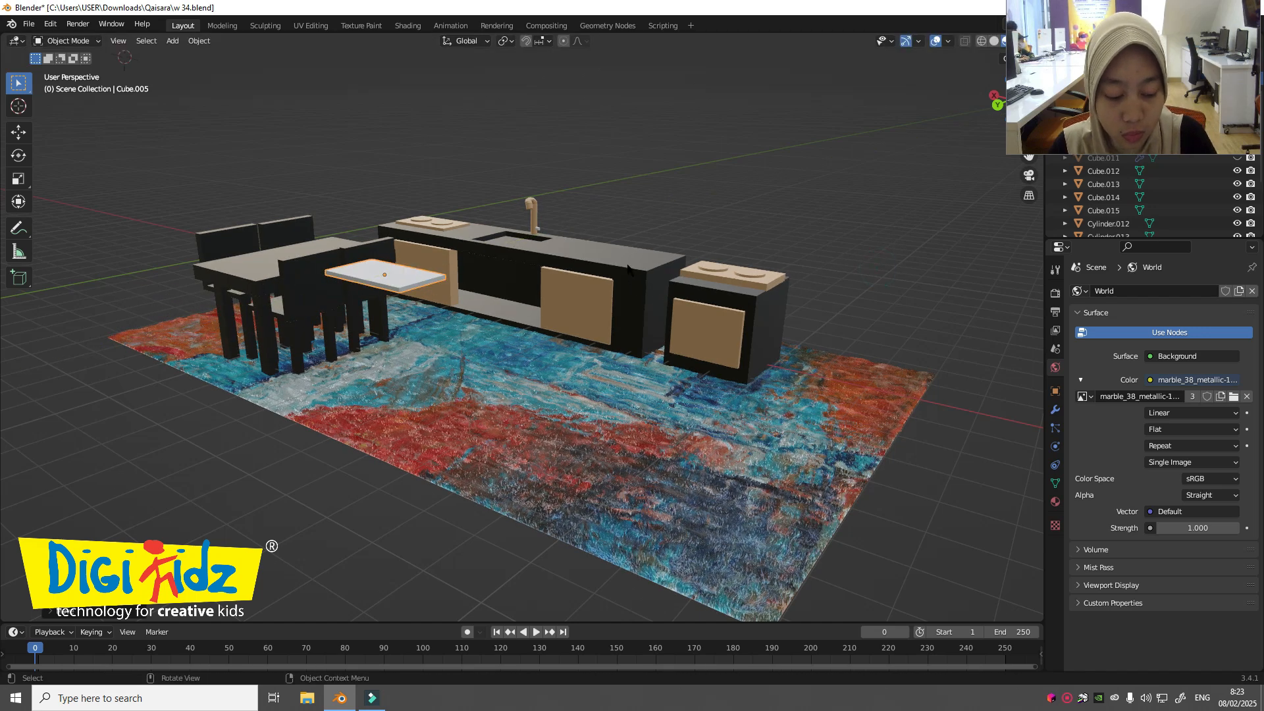
Step: Lower the slab slightly along the global Z axis and slide it along the global X axis away from the dining chairs
key(g)
key(z)
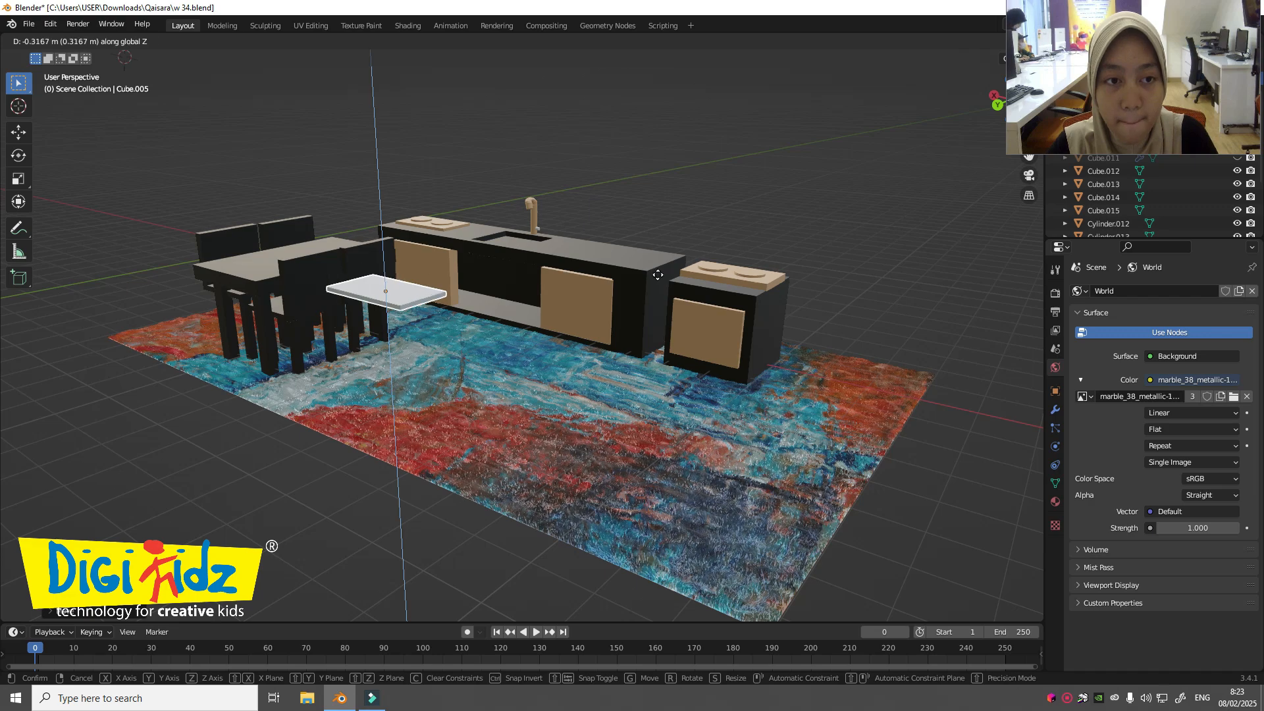
click(658, 270)
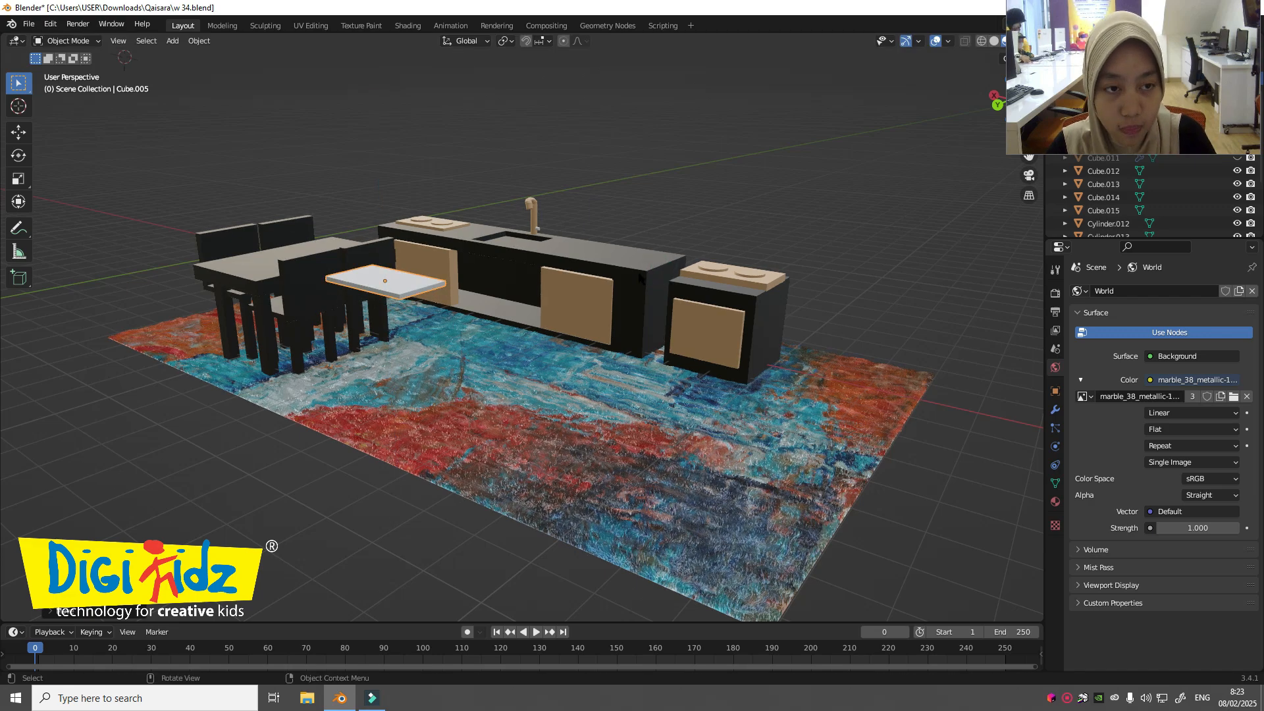
key(g)
key(x)
click(677, 435)
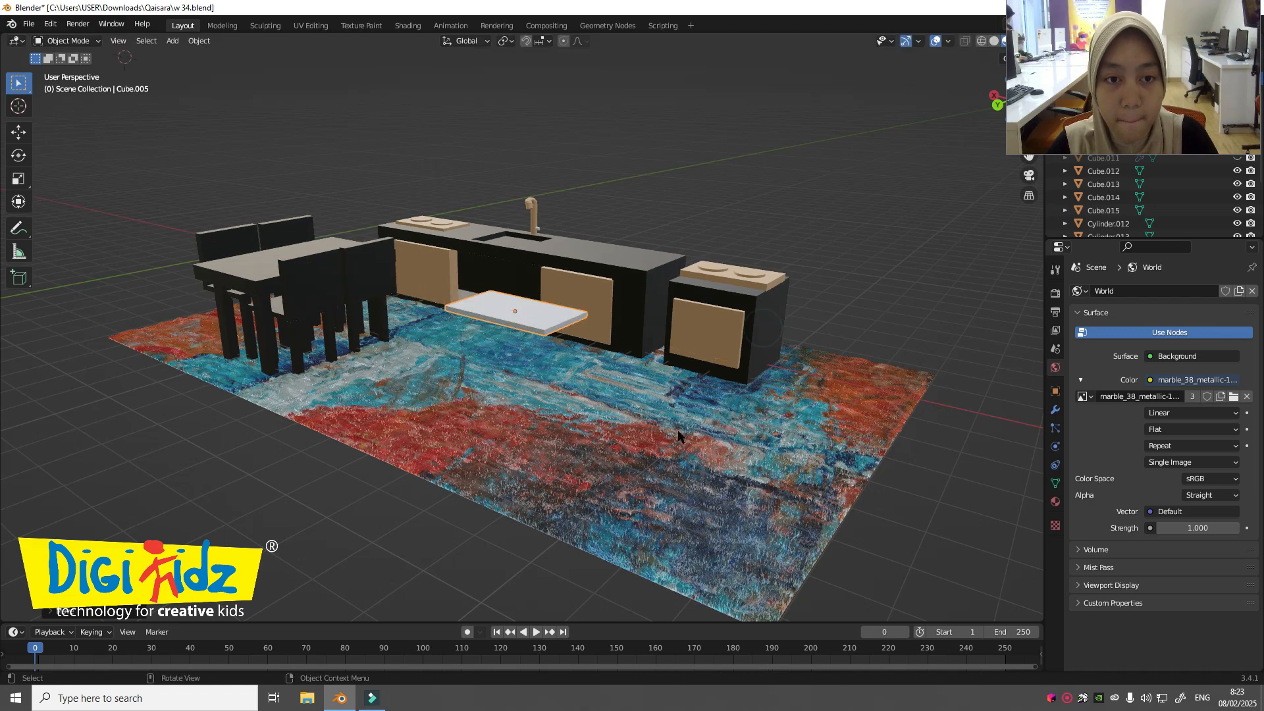
middle_drag(678, 434, 708, 443)
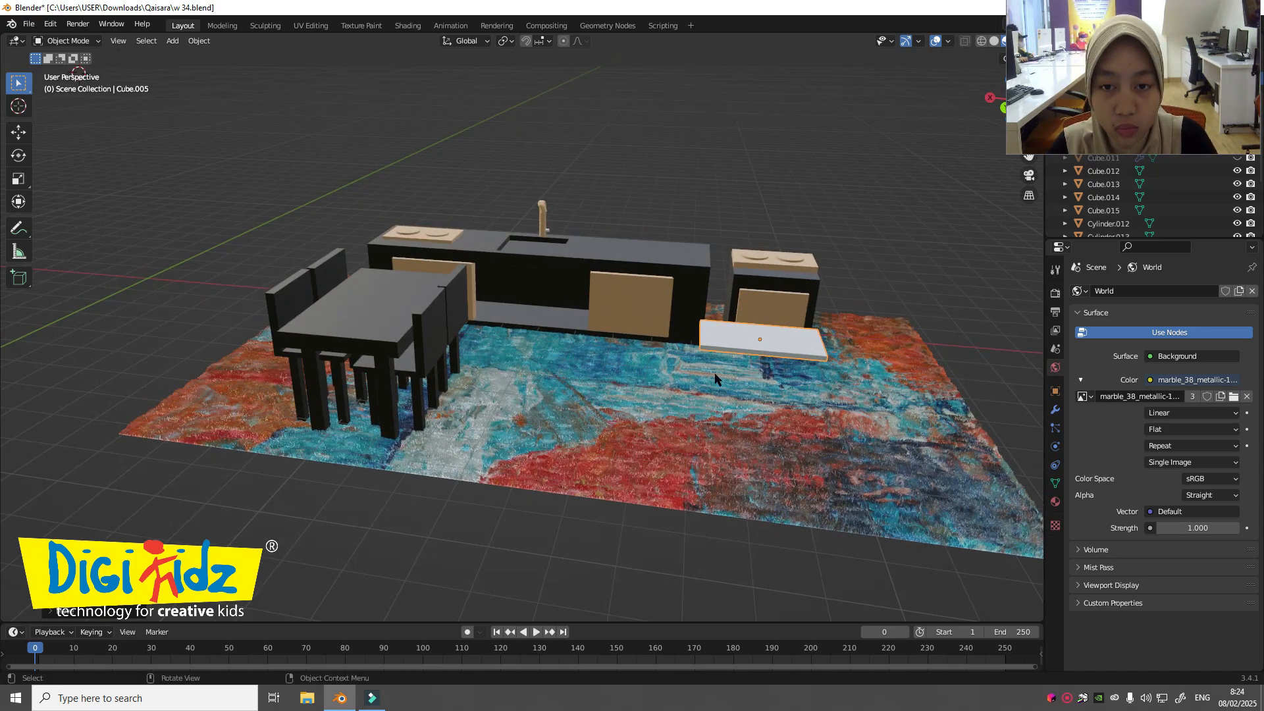
Step: Enlarge the slab along the global X axis and widen it along the global Y axis to form a long rectangular tabletop
key(s)
key(x)
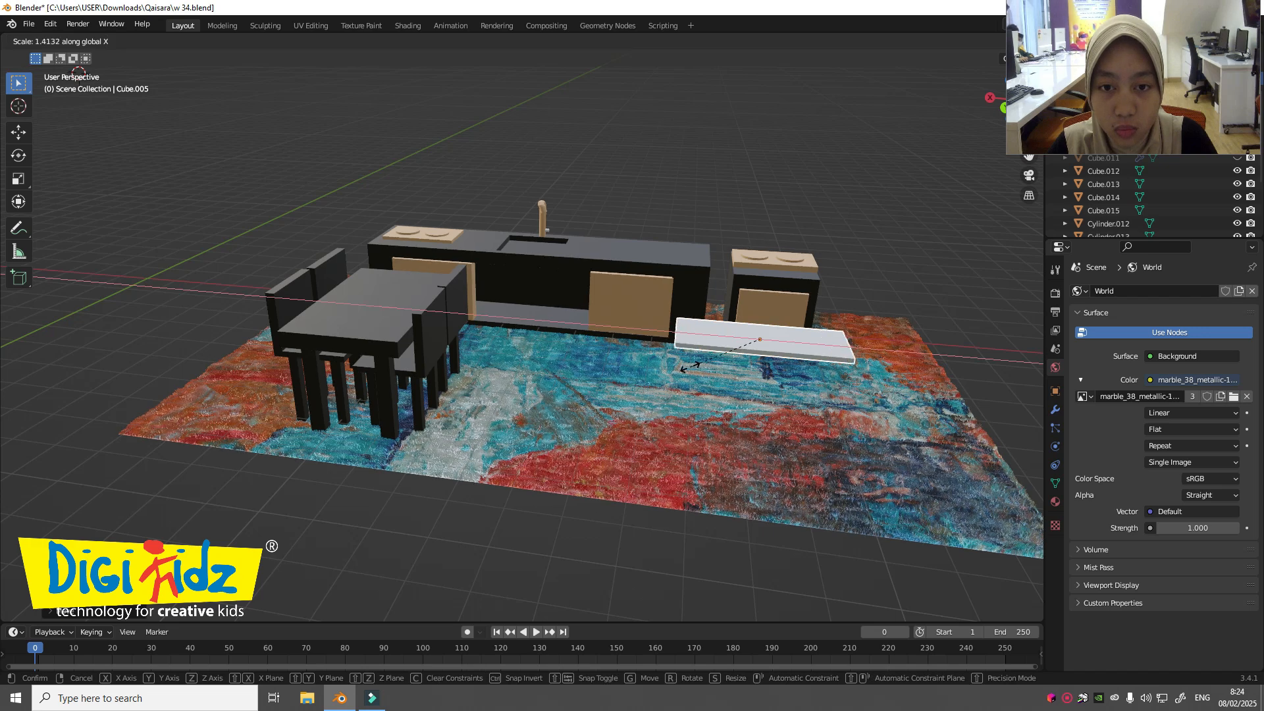
click(638, 366)
key(s)
key(y)
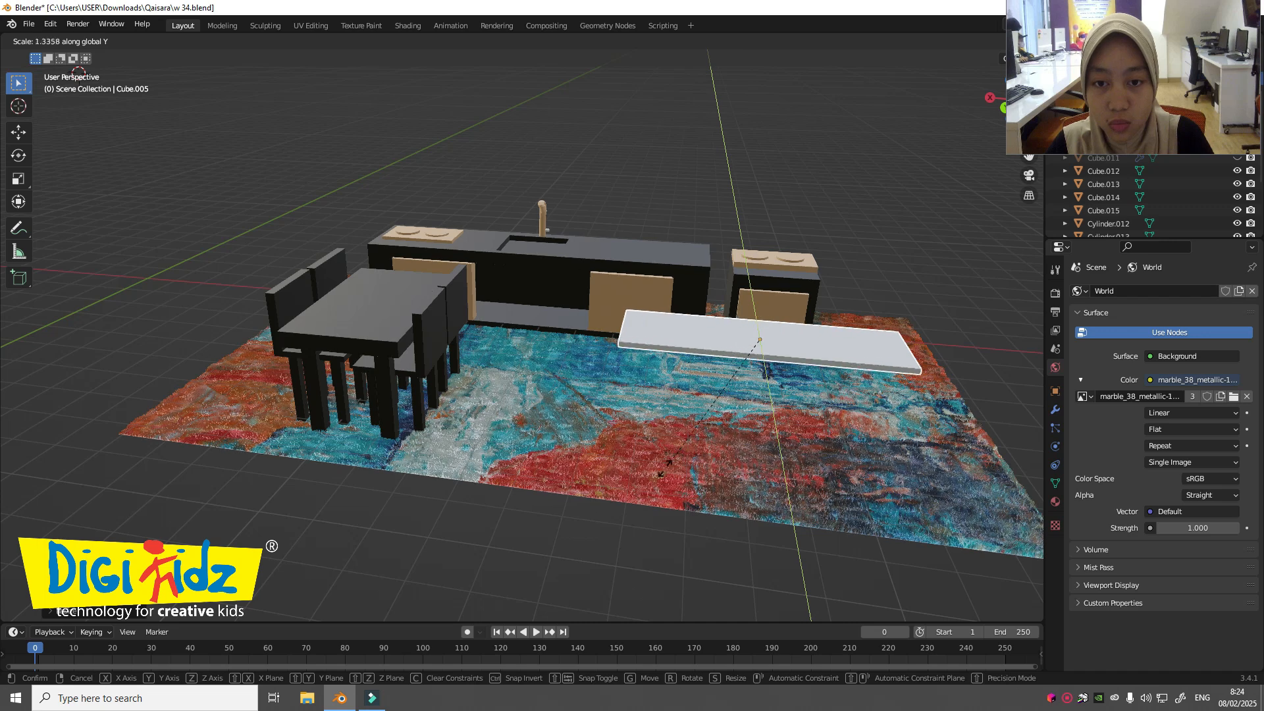
click(601, 530)
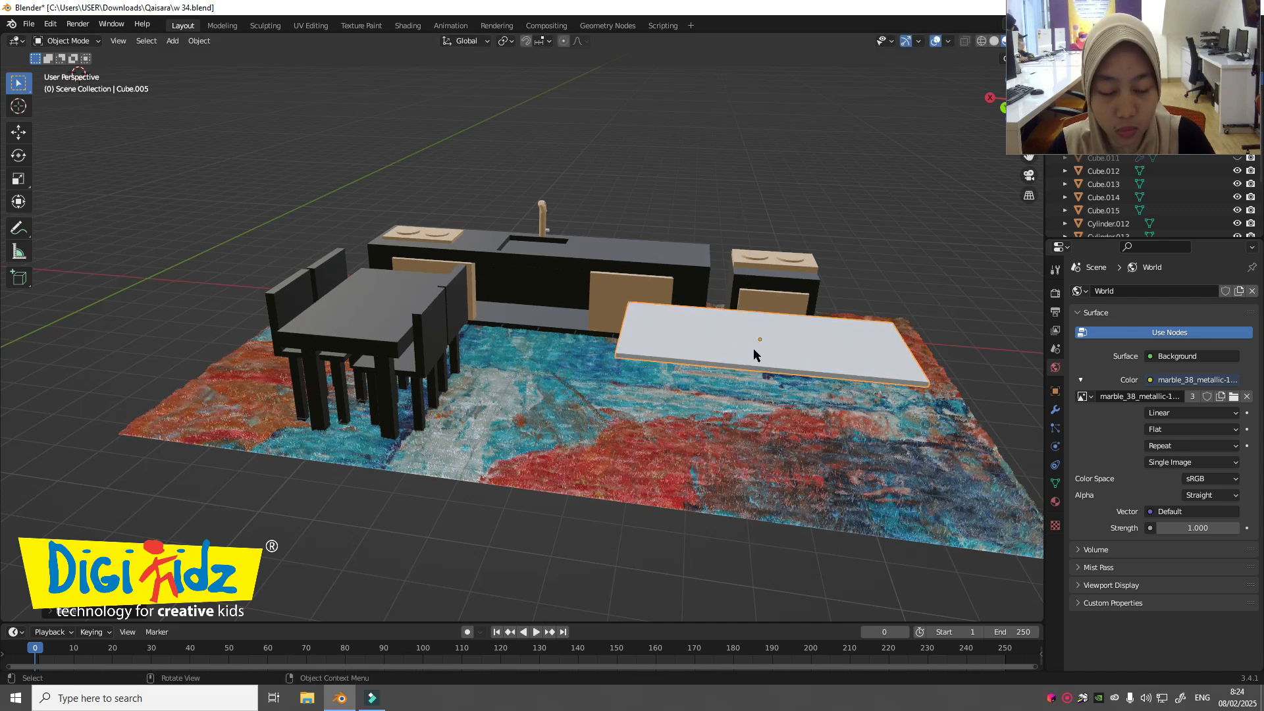
Step: Nudge the tabletop's height along the global Z axis and fine-tune its thickness by scaling along Z
key(g)
key(z)
click(708, 343)
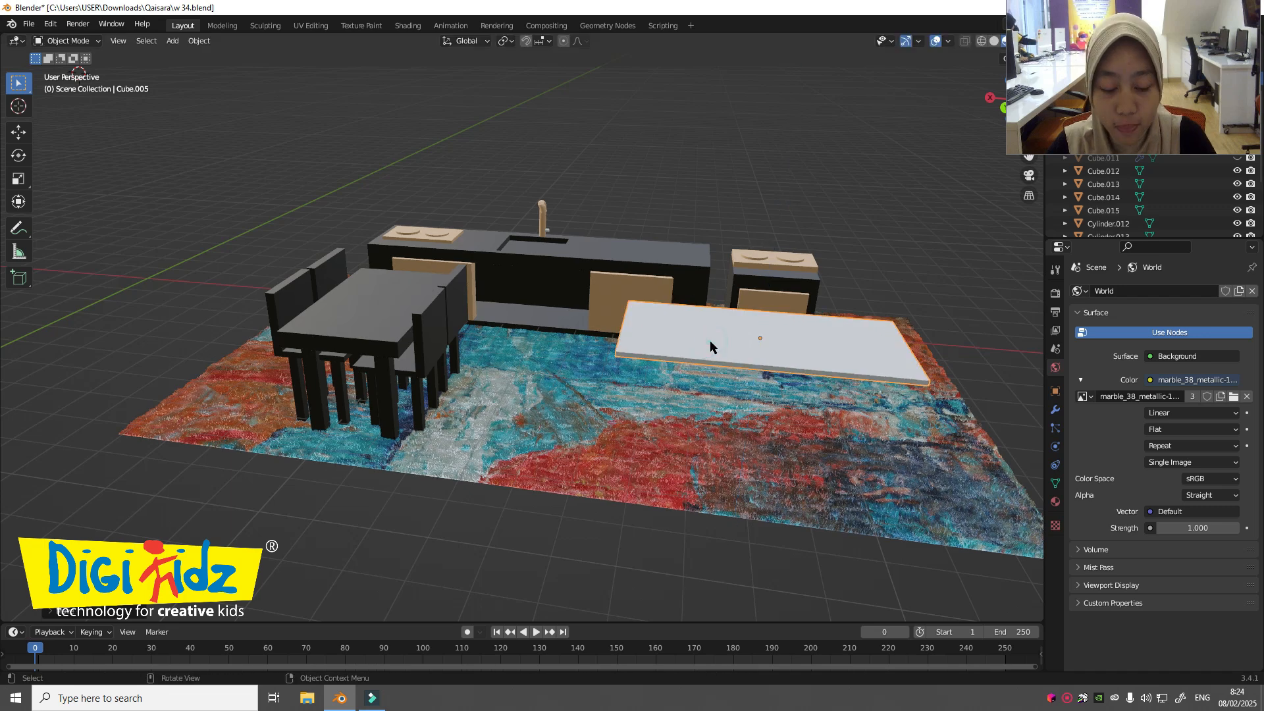
key(s)
key(z)
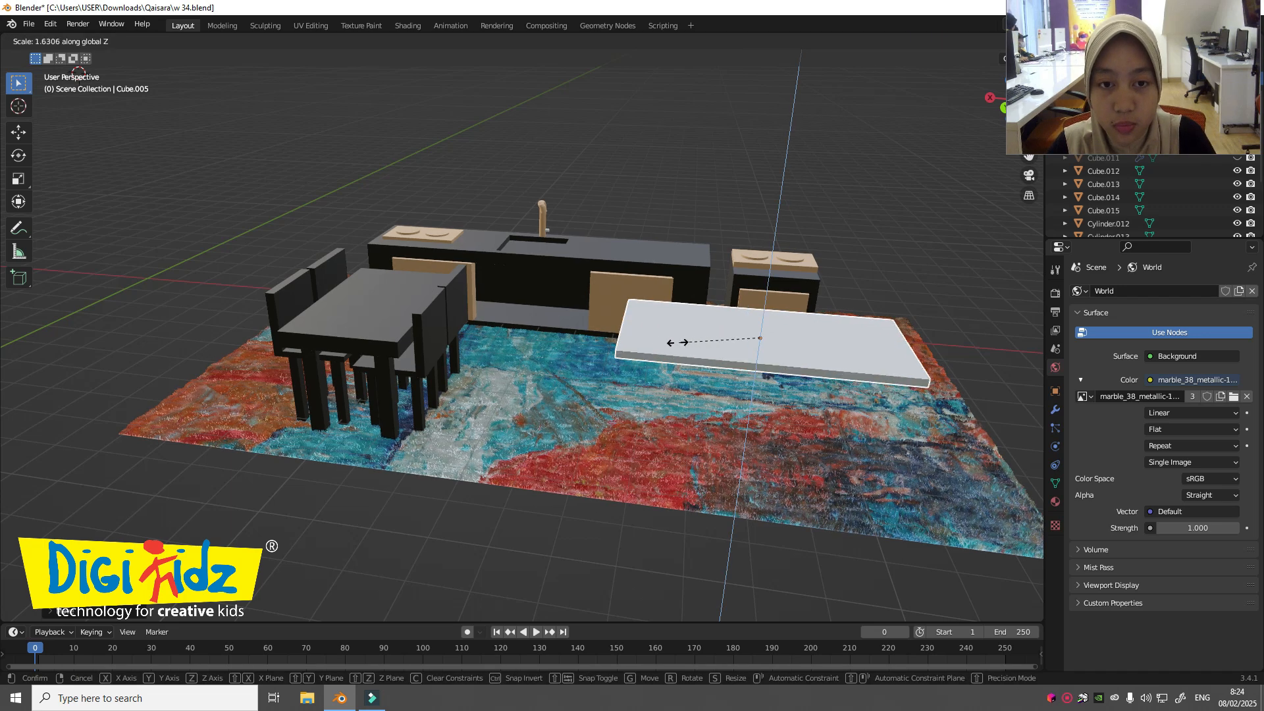
click(695, 348)
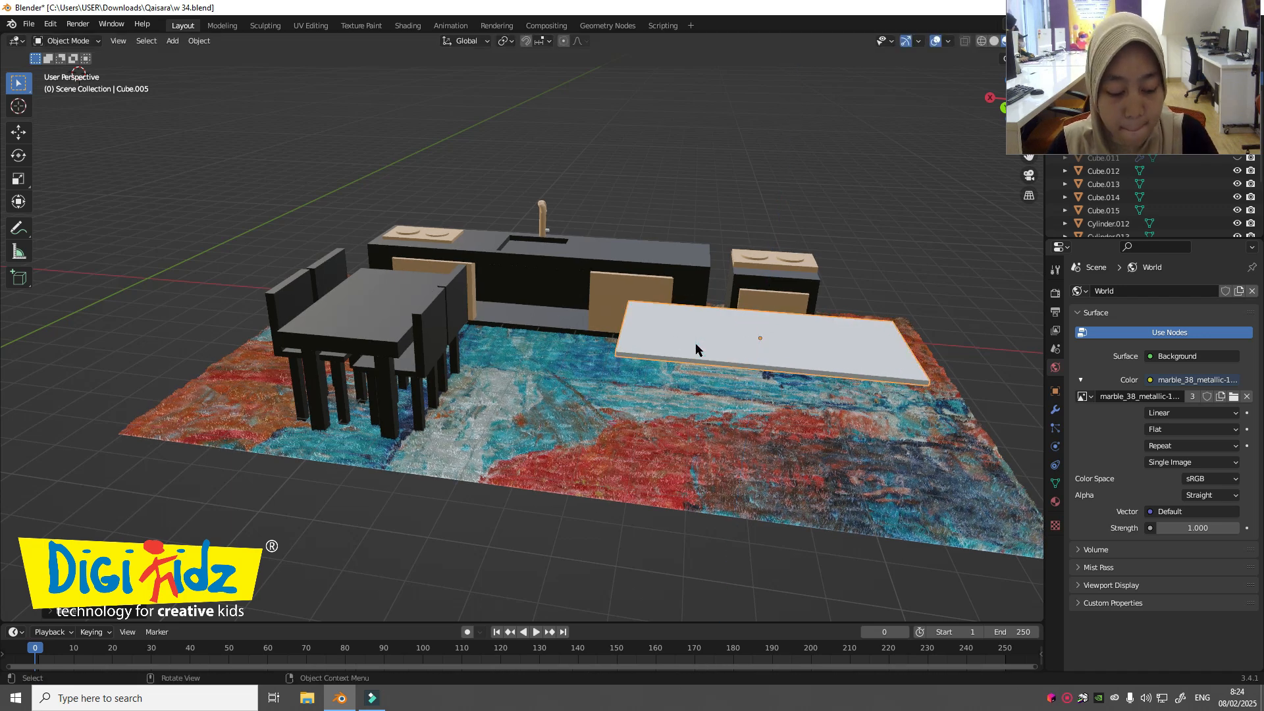
Step: Slide the tabletop along the global X axis towards the dining table
key(g)
key(z)
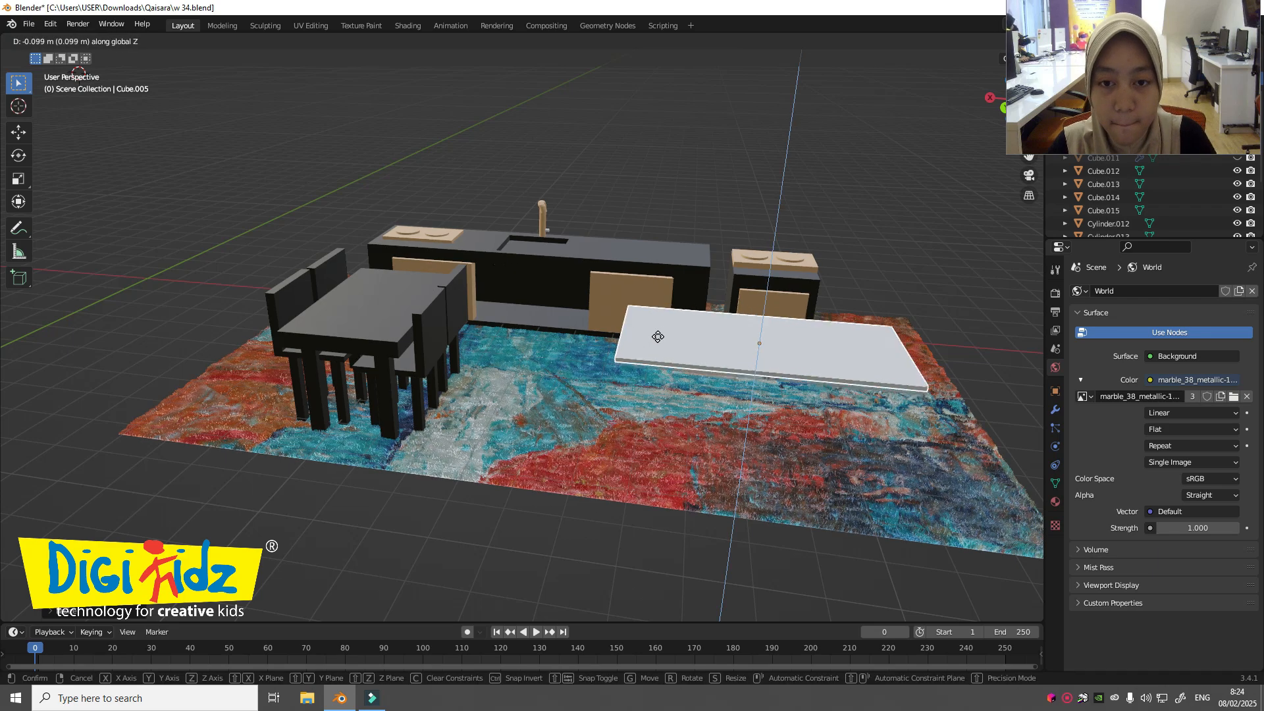
key(x)
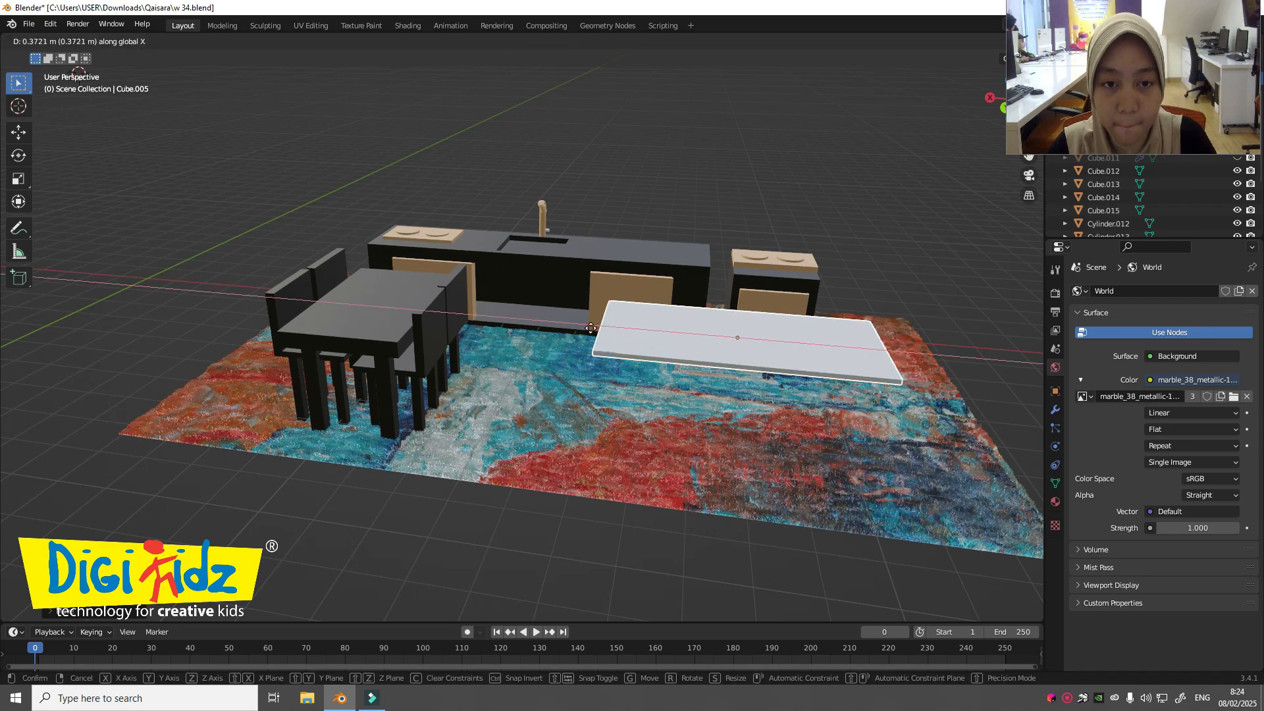
click(572, 327)
mouse_move(720, 411)
middle_down()
mouse_move(727, 403)
mouse_move(701, 397)
mouse_move(726, 388)
middle_up()
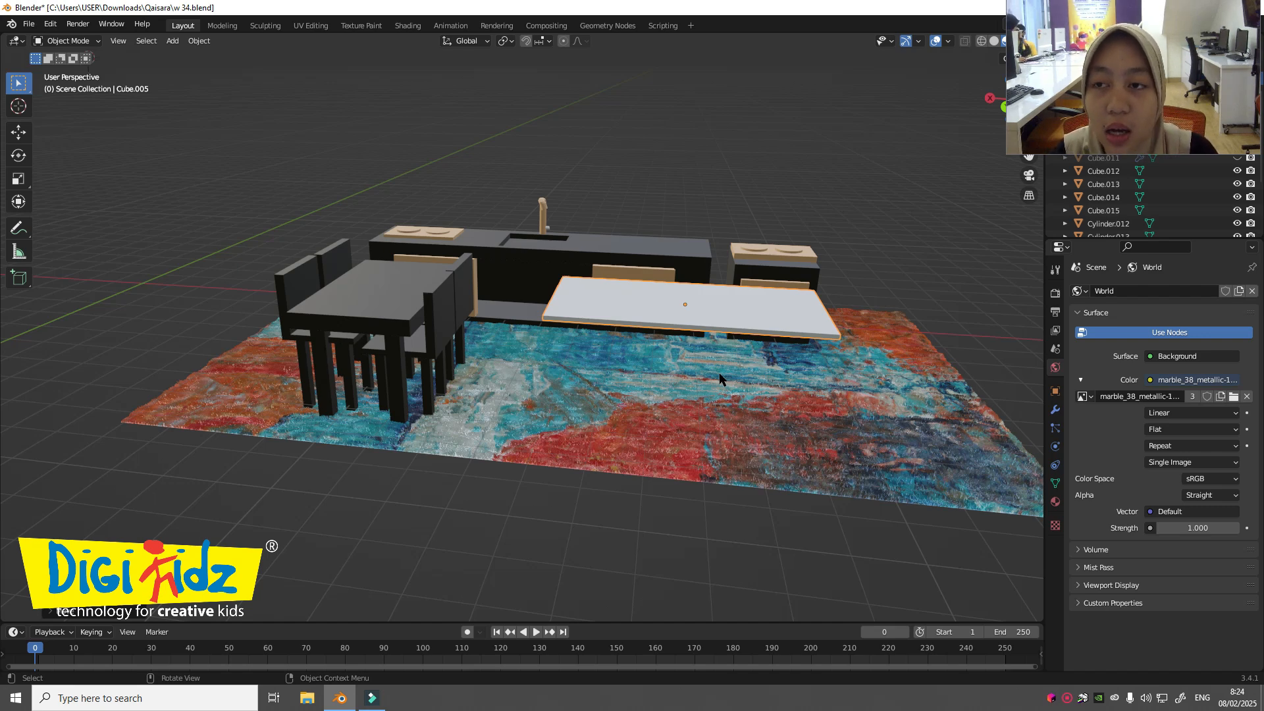
Step: Enter Edit Mode on the tabletop and add centred loop cuts across its length and its width
click(92, 41)
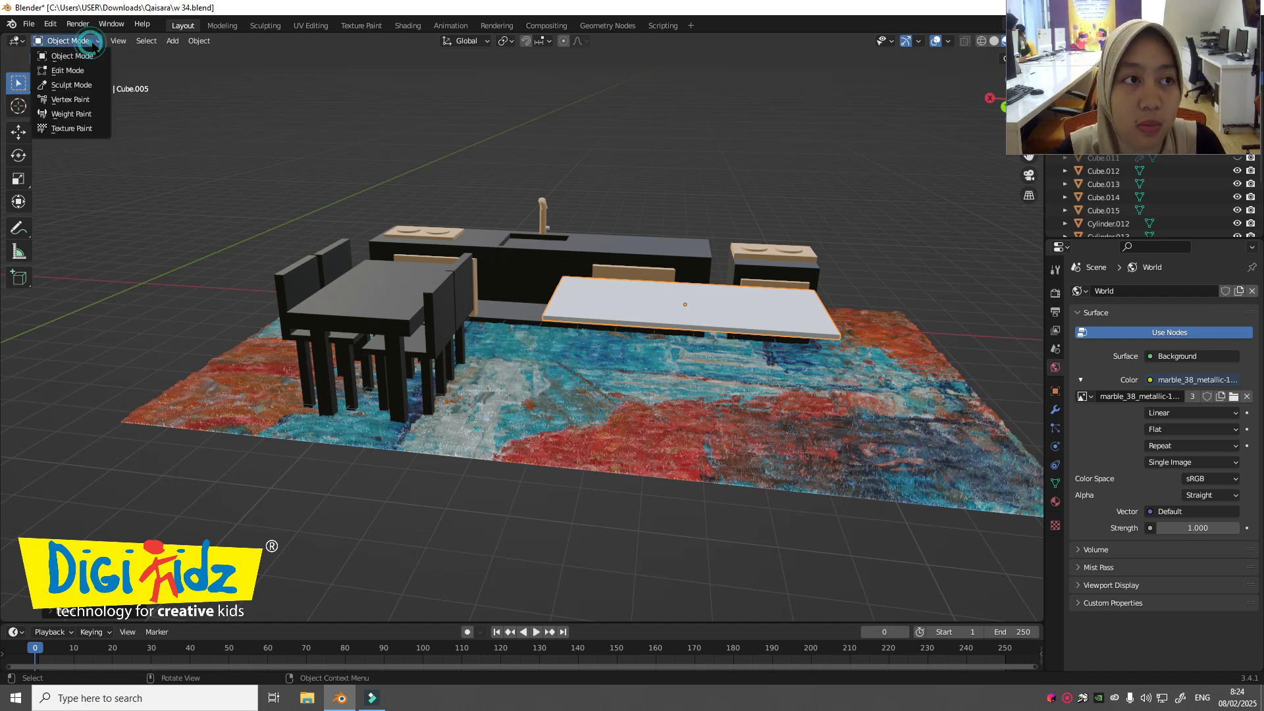
click(89, 64)
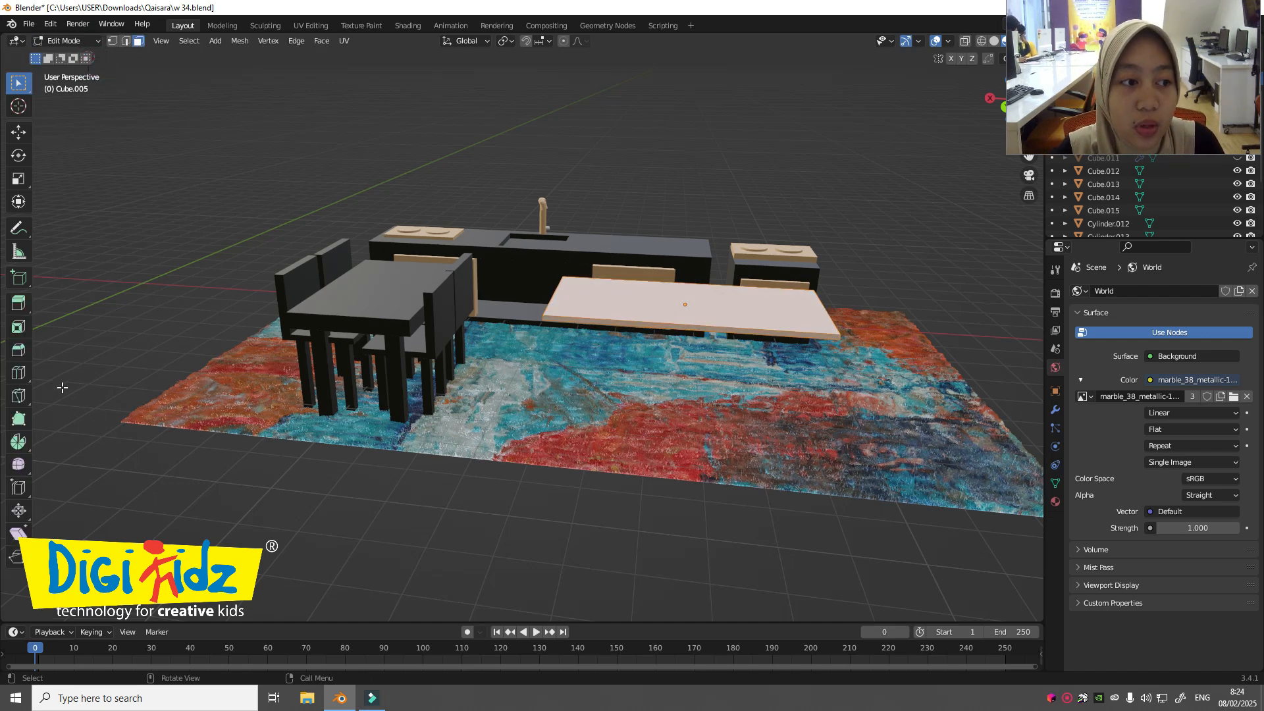
click(19, 372)
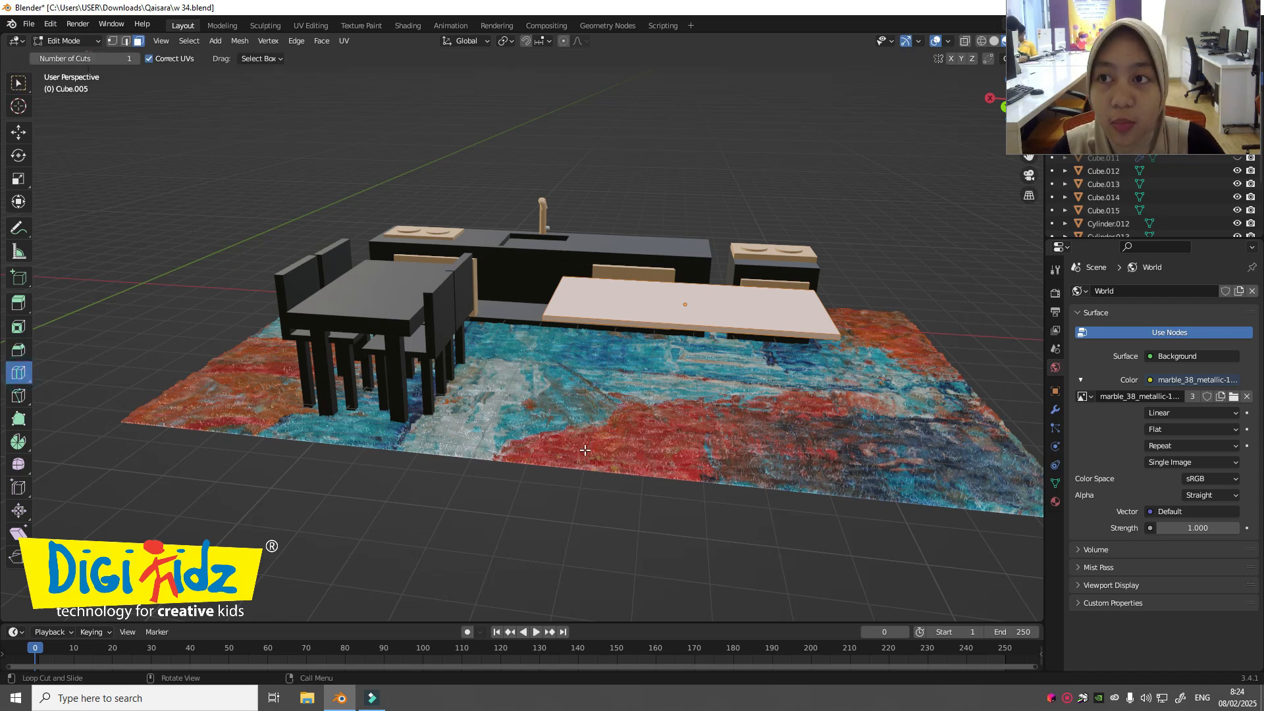
middle_drag(748, 421, 666, 427)
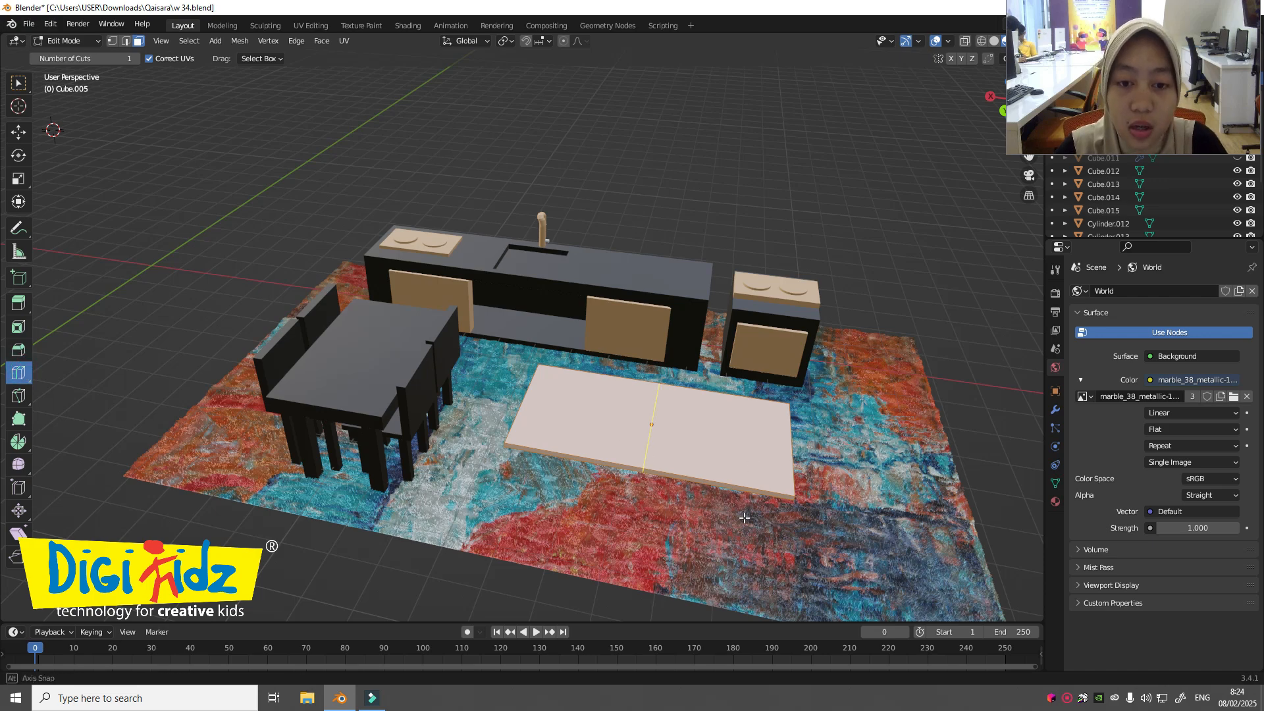
middle_drag(640, 510, 698, 485)
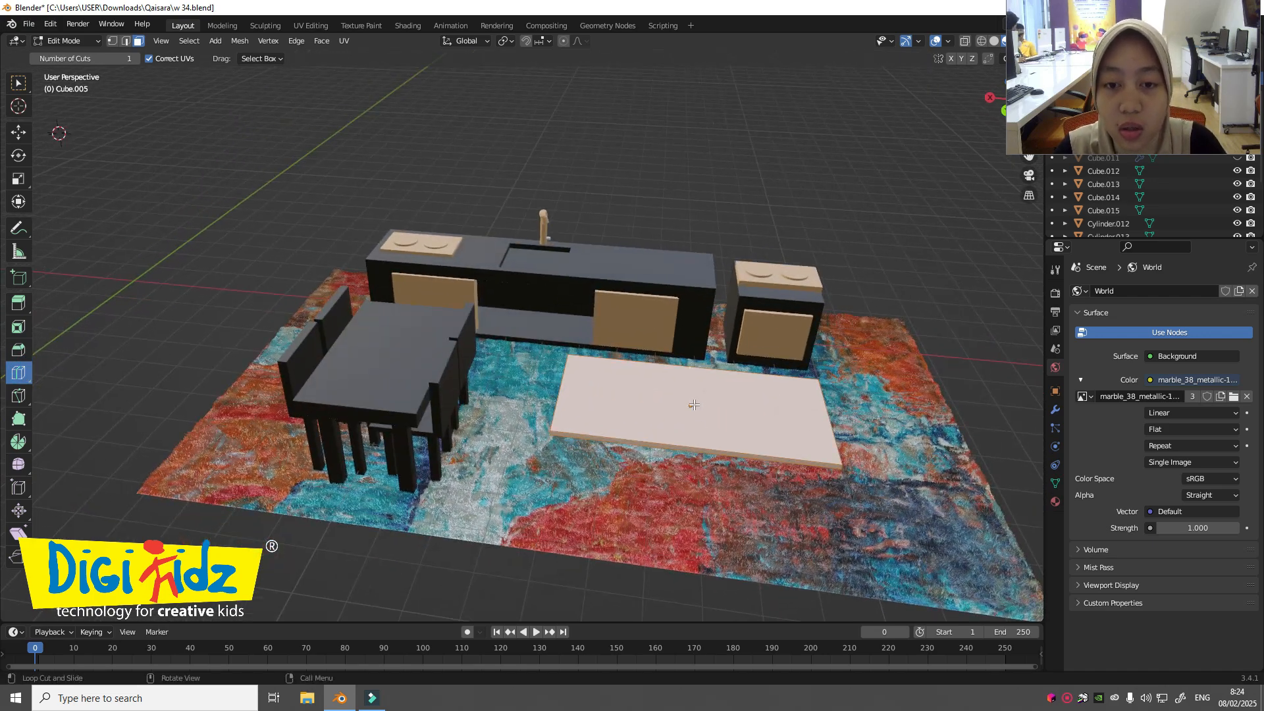
click(693, 422)
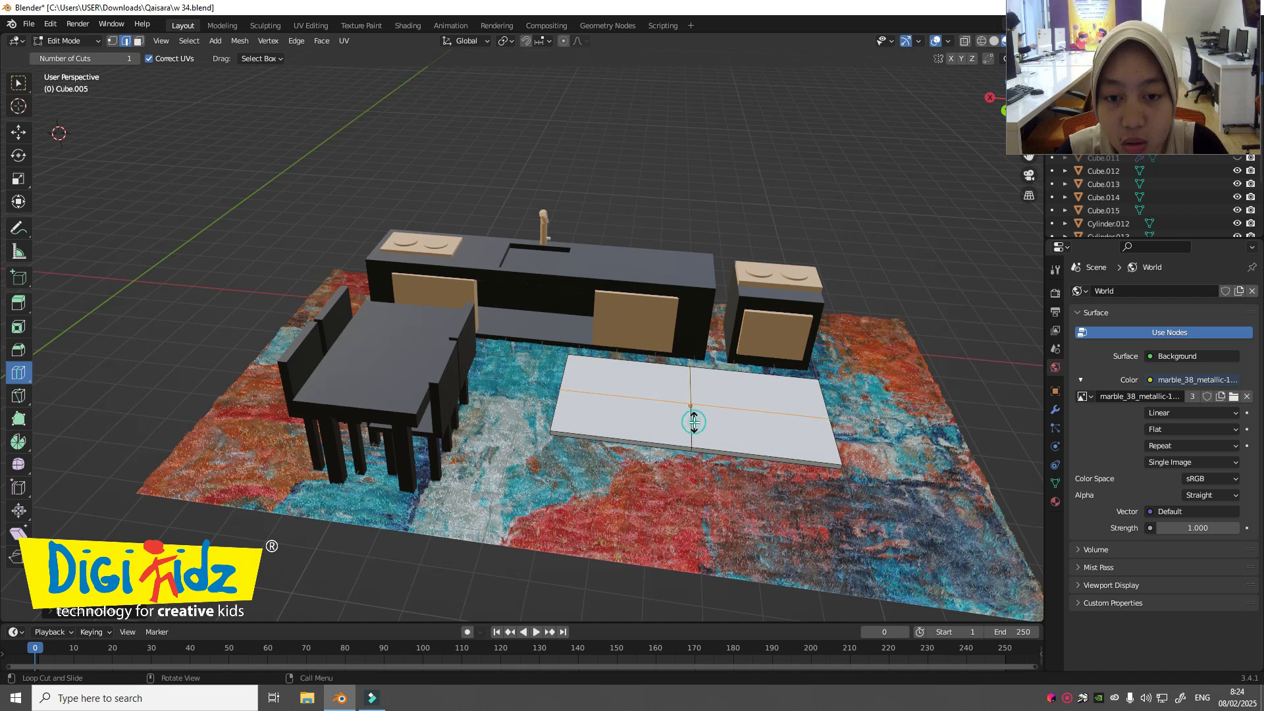
Step: Add crosswise loop cuts that divide the tabletop's length into eight equal sections
click(777, 418)
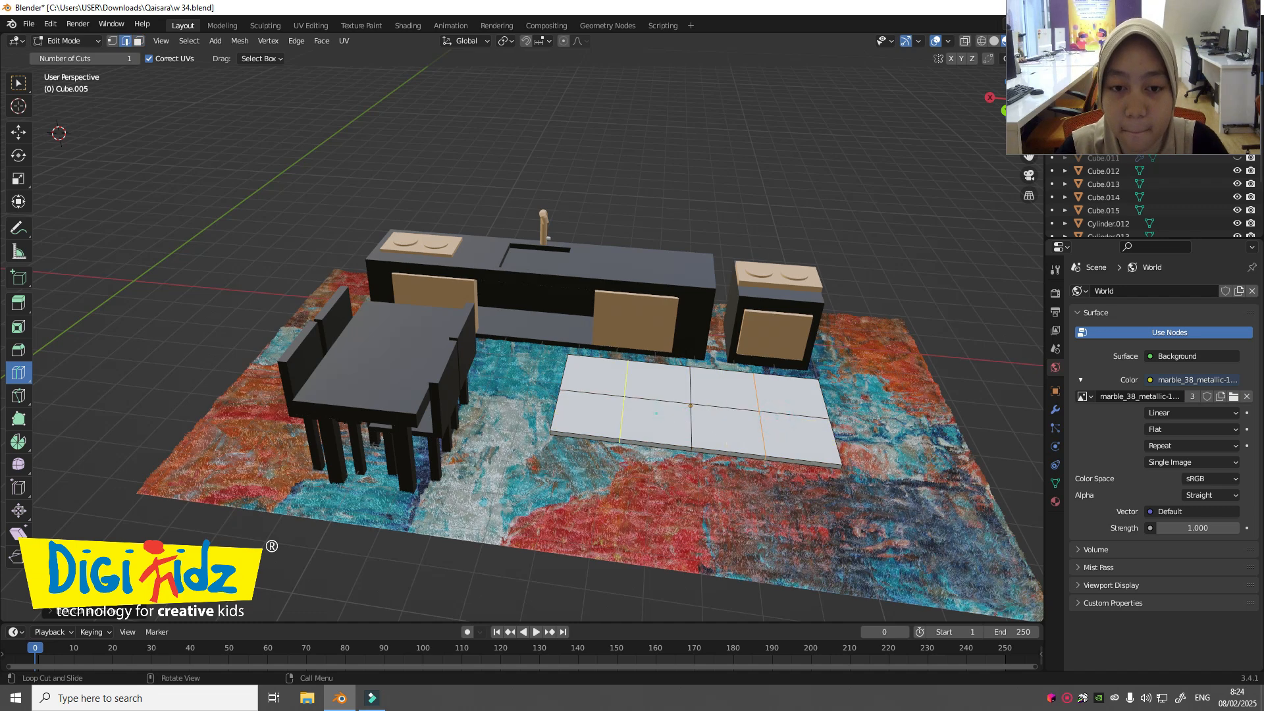
click(668, 416)
click(810, 426)
click(725, 429)
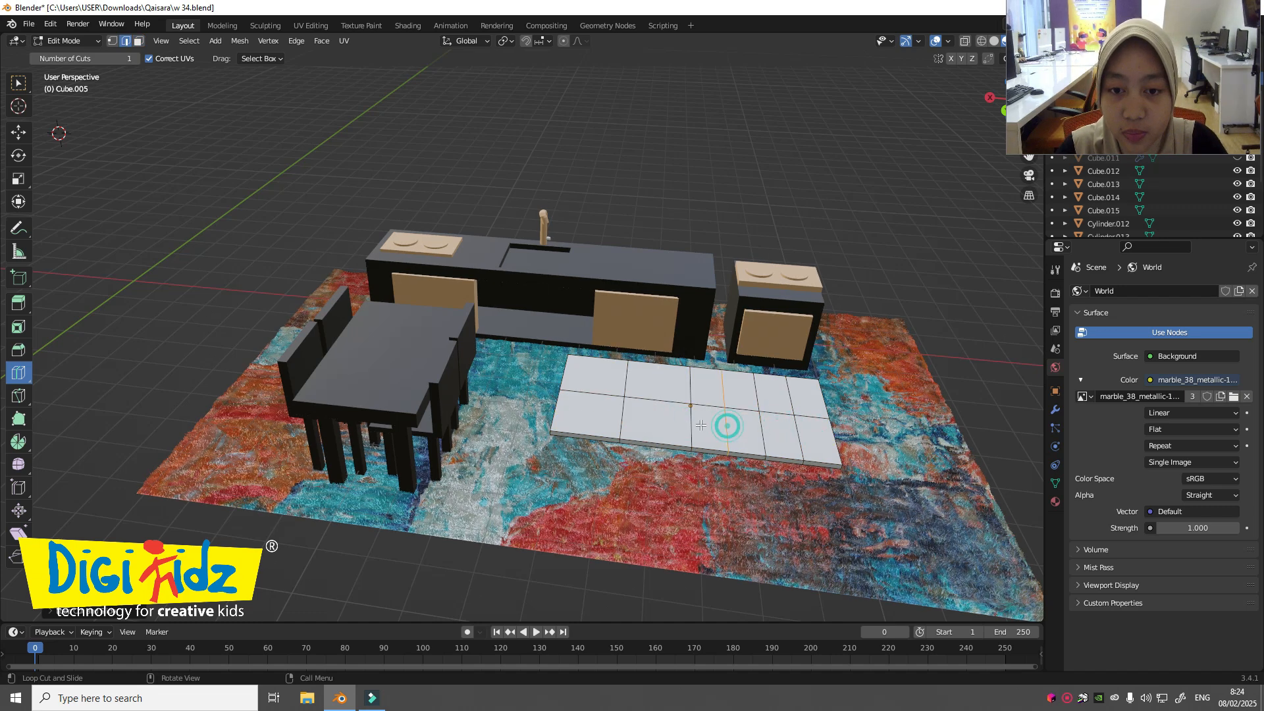
click(657, 416)
click(590, 400)
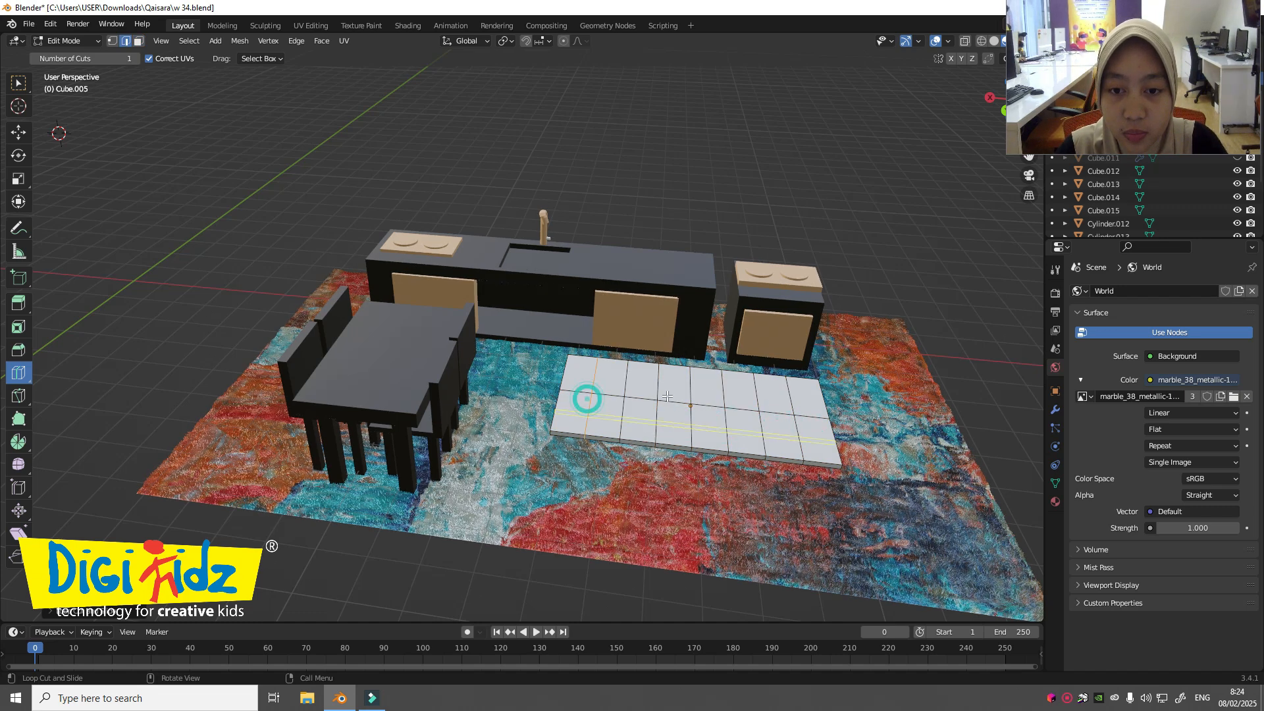
Step: Add lengthwise loop cuts that divide the tabletop's width into eight rows
click(754, 394)
click(751, 428)
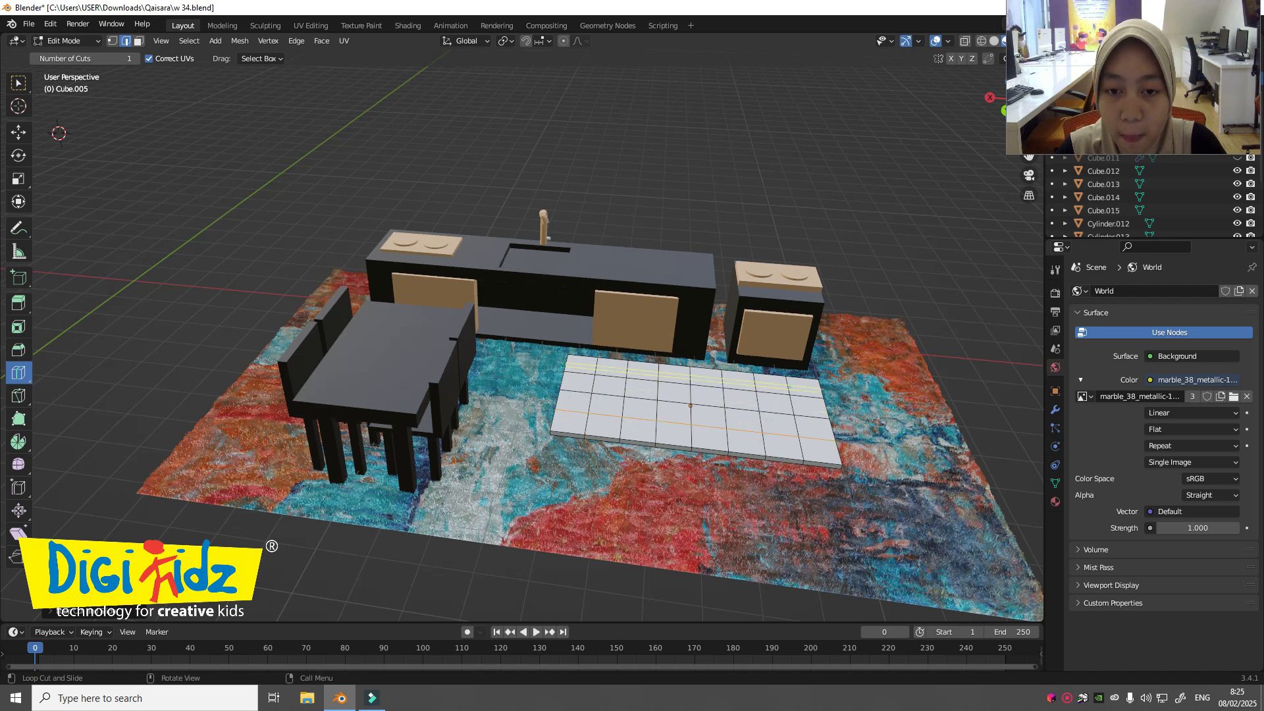
click(763, 382)
click(787, 397)
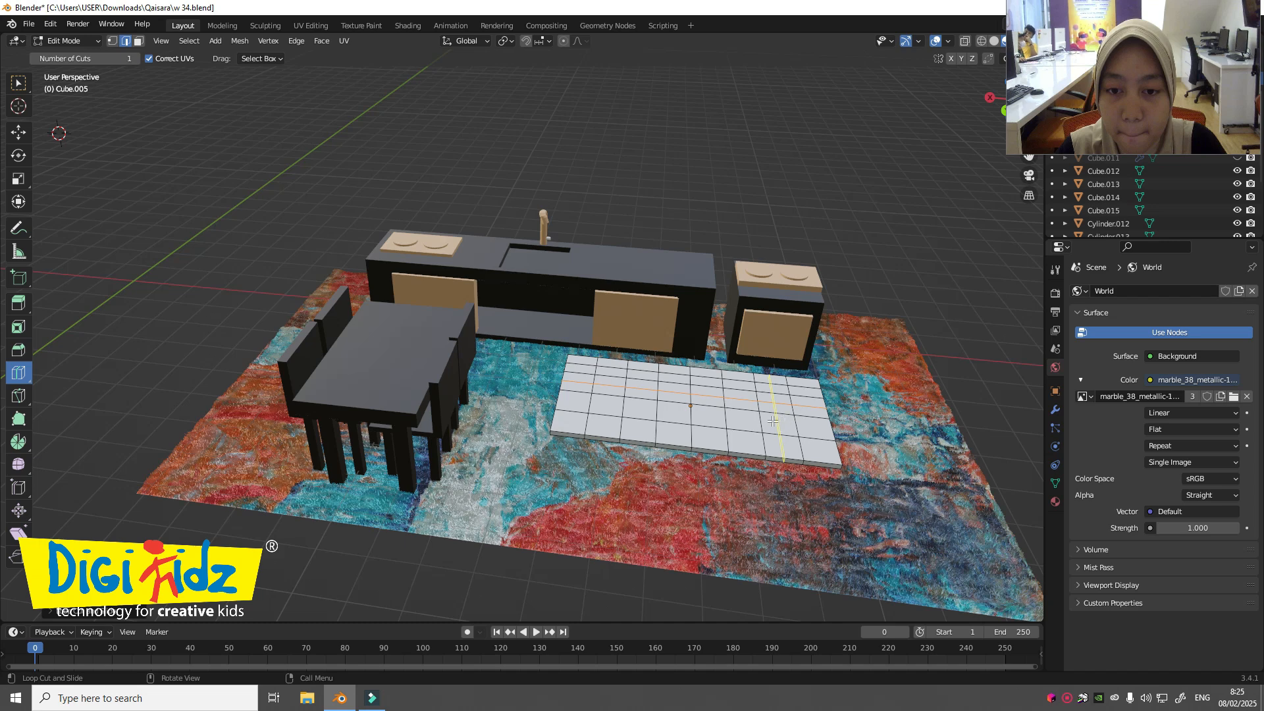
click(724, 416)
click(722, 440)
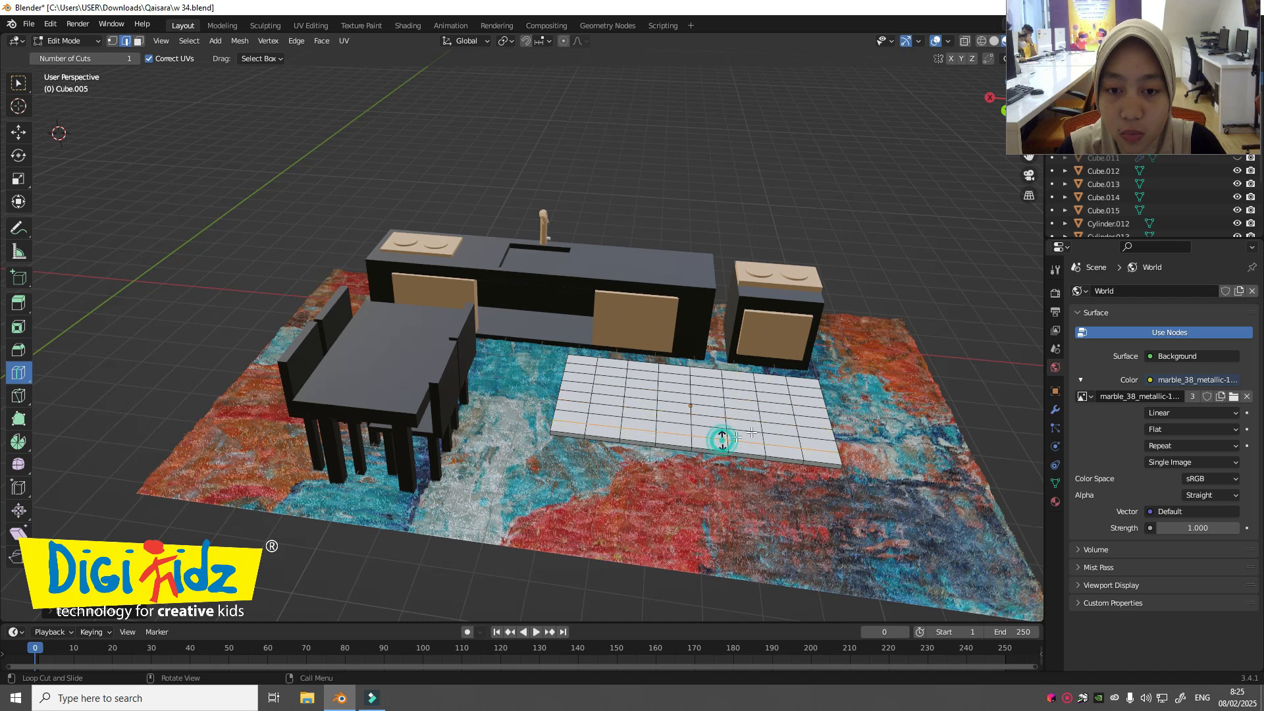
Step: Add a crosswise loop cut through the middle of each of the eight sections, making sixteen columns
click(819, 422)
click(783, 421)
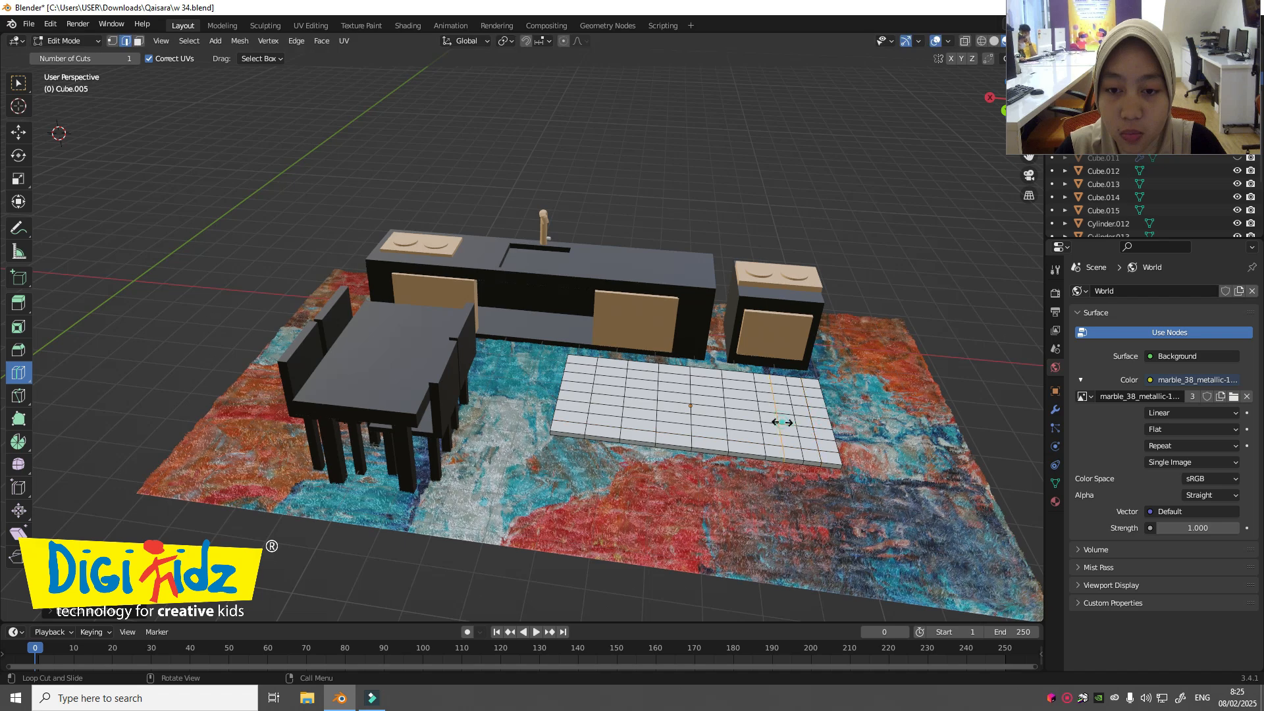
click(737, 419)
click(705, 420)
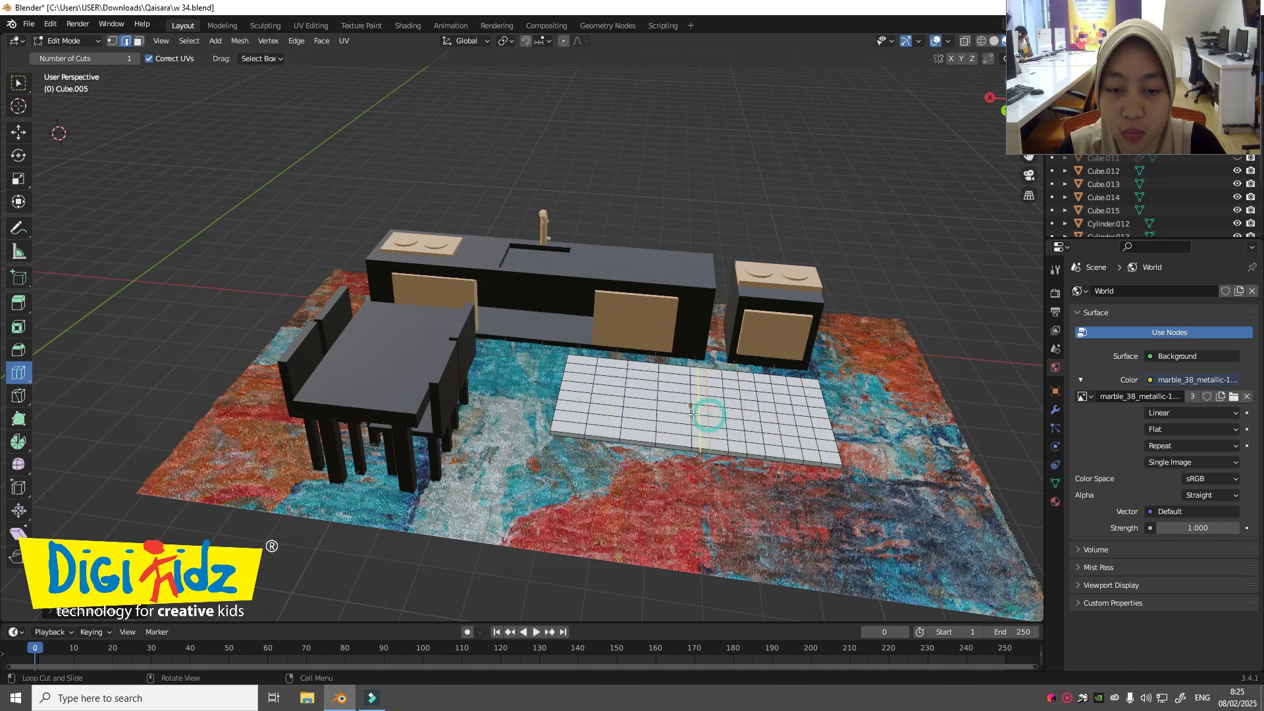
click(672, 414)
click(631, 409)
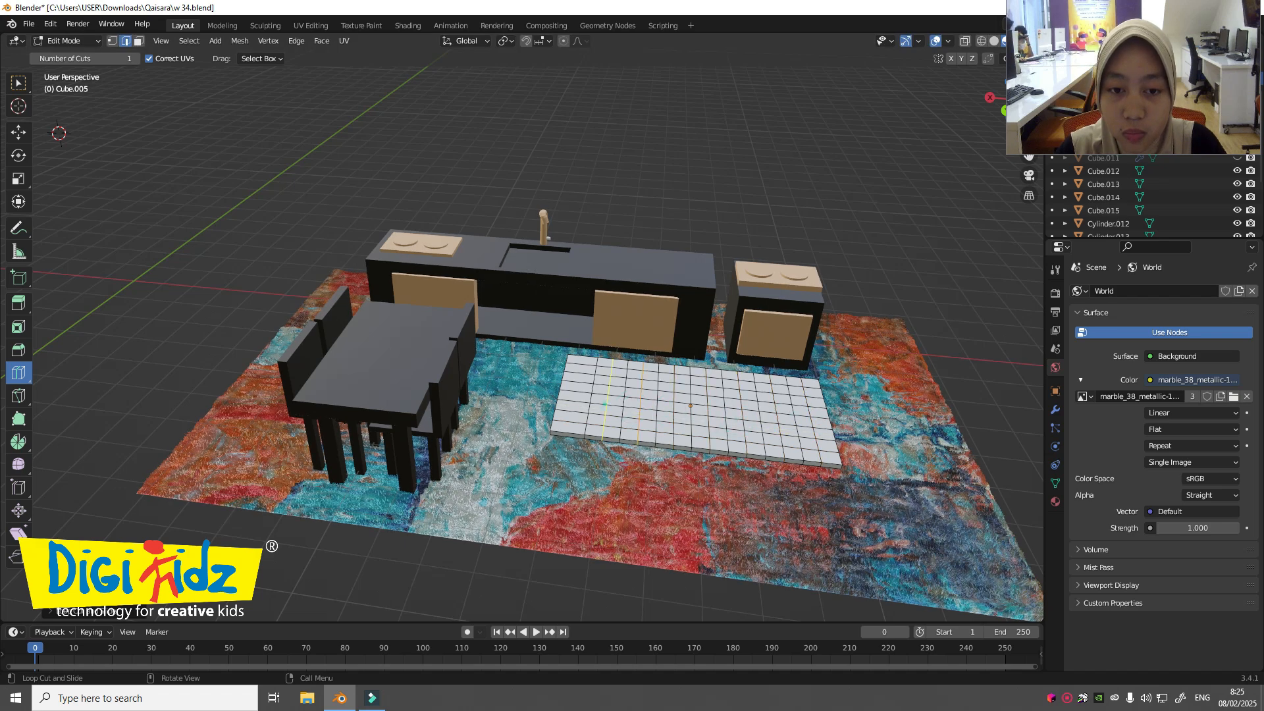
click(602, 403)
click(570, 400)
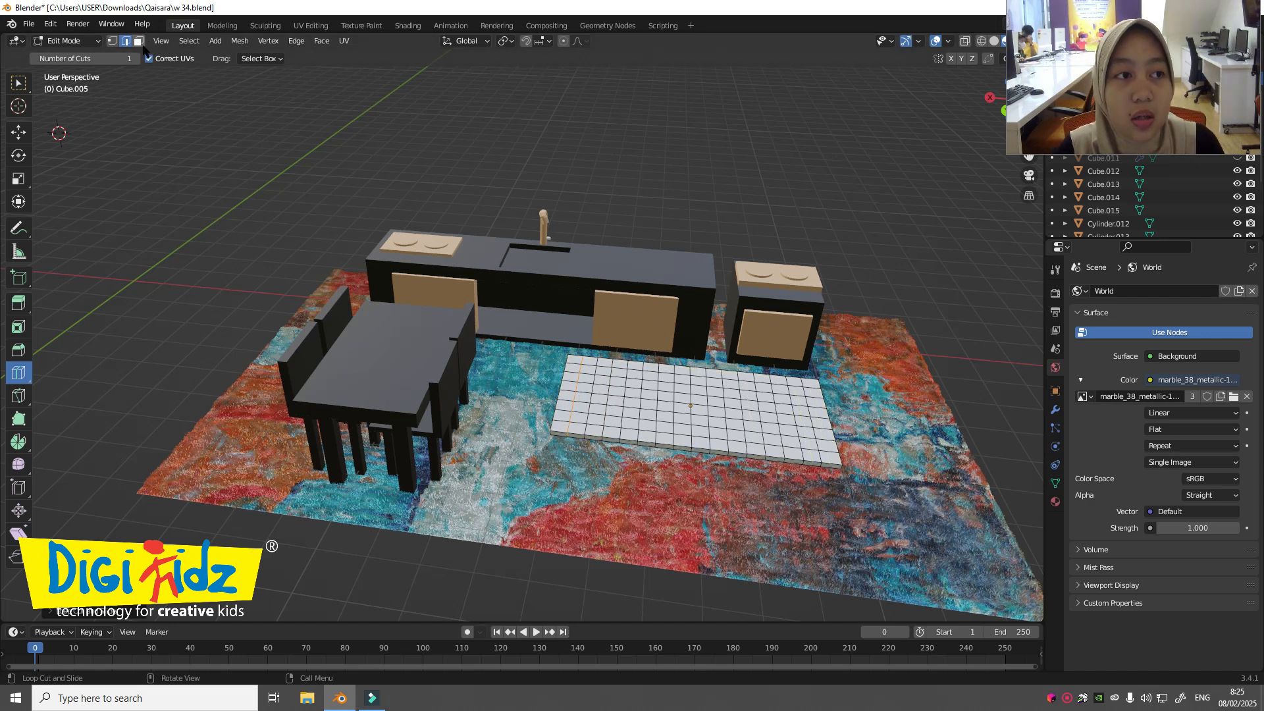
Step: In face select mode, extrude the tabletop's underside face at the front corner nearest the dining table about 2.6 m down as a leg
click(18, 86)
click(139, 41)
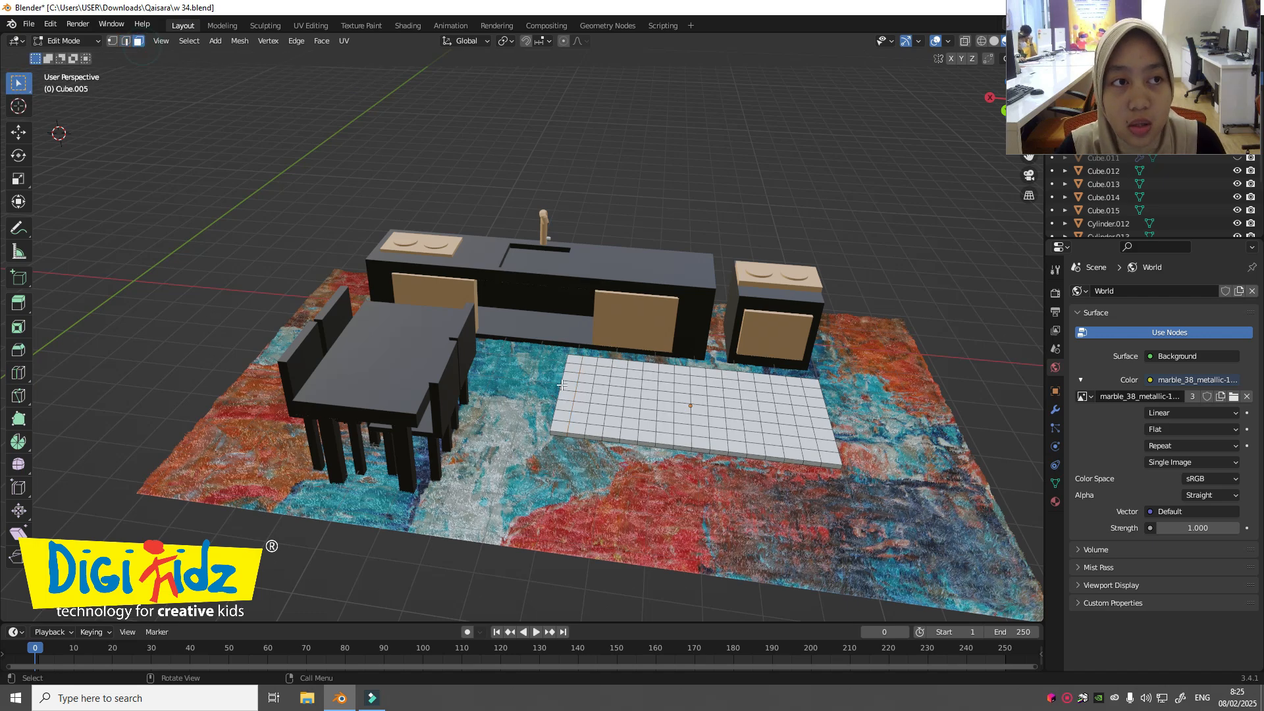
mouse_move(663, 531)
middle_down()
mouse_move(660, 487)
mouse_move(664, 517)
middle_up()
middle_drag(854, 413, 858, 369)
scroll(851, 384, up, 2)
scroll(742, 313, up, 3)
scroll(741, 314, down, 4)
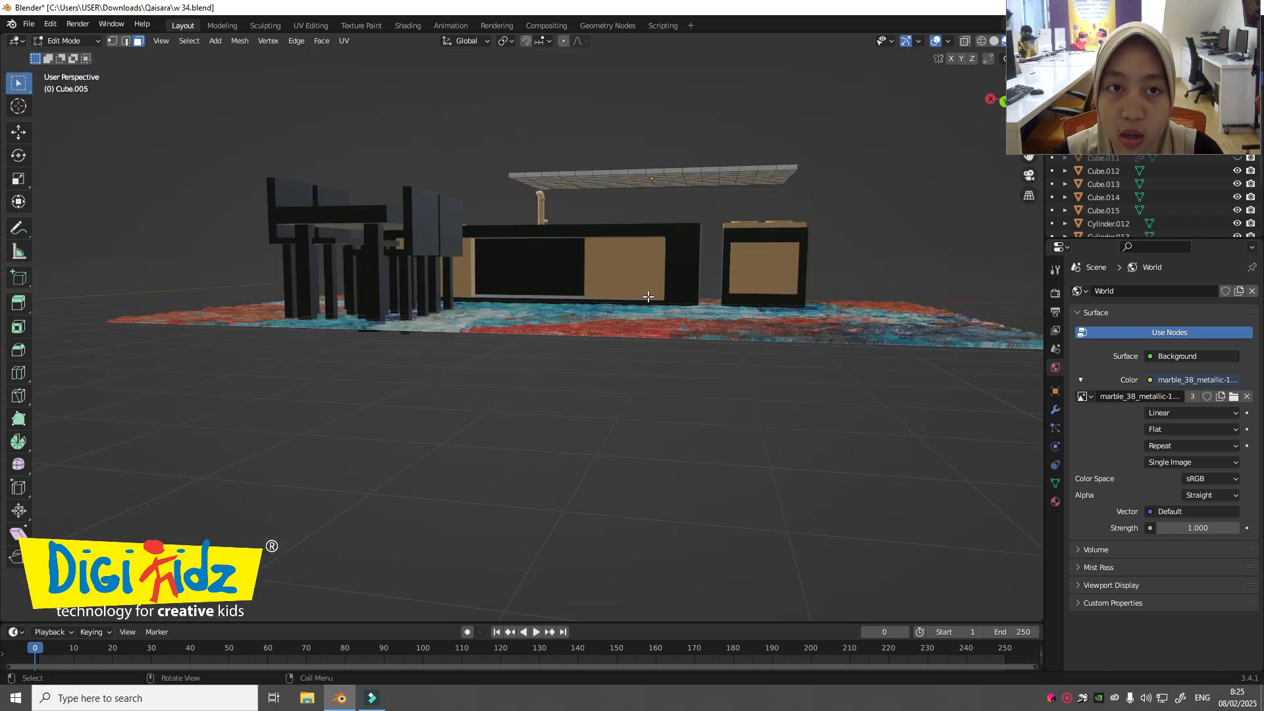
scroll(559, 172, up, 3)
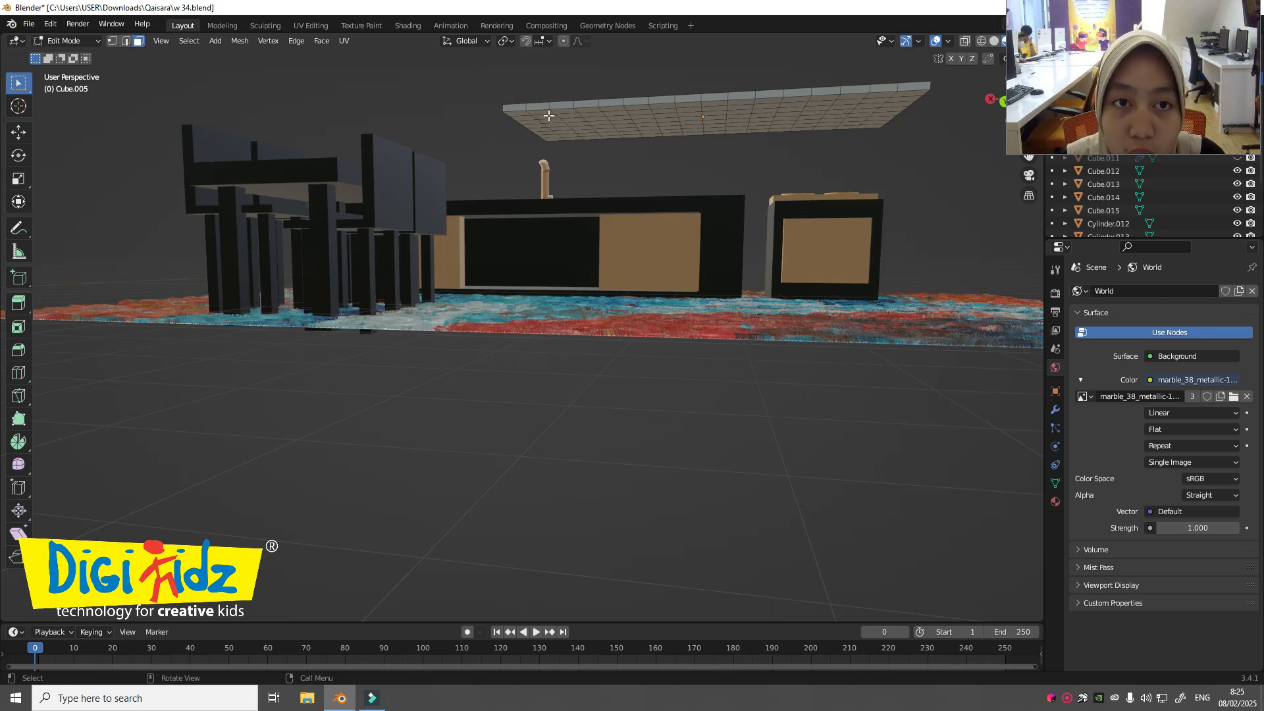
mouse_move(739, 175)
middle_down()
mouse_move(752, 202)
mouse_move(746, 186)
middle_up()
key(e)
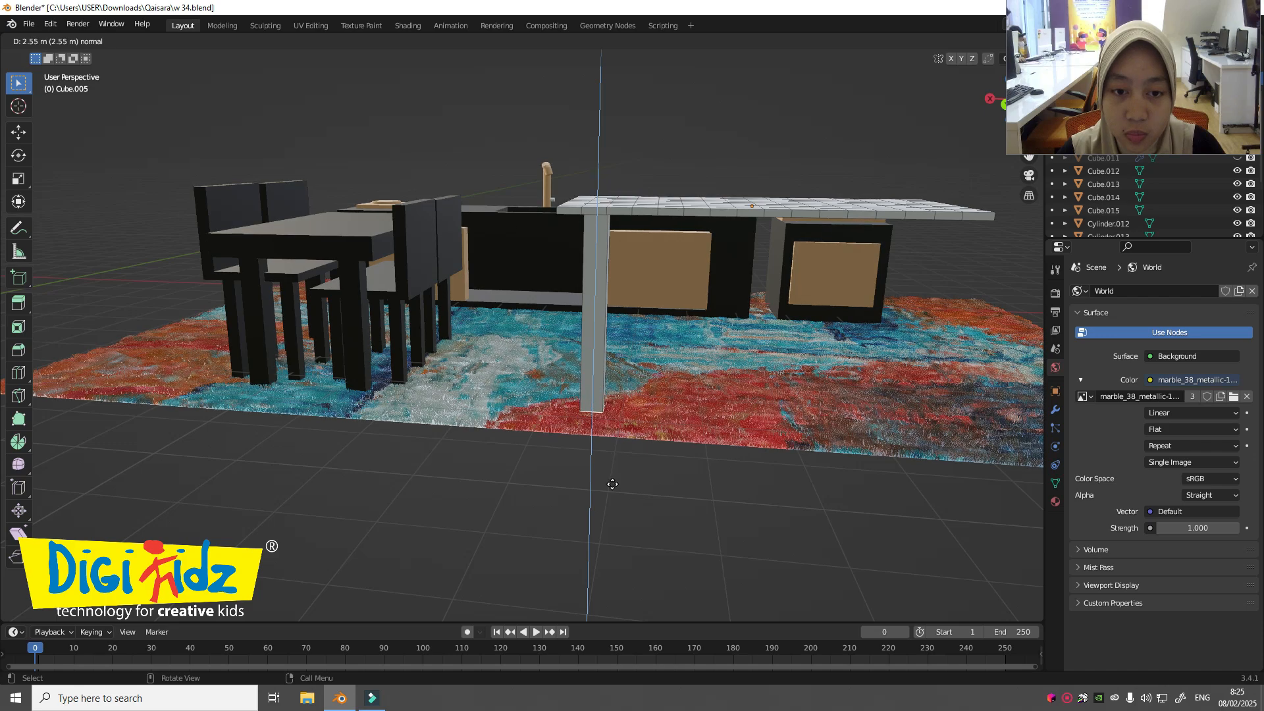
click(612, 487)
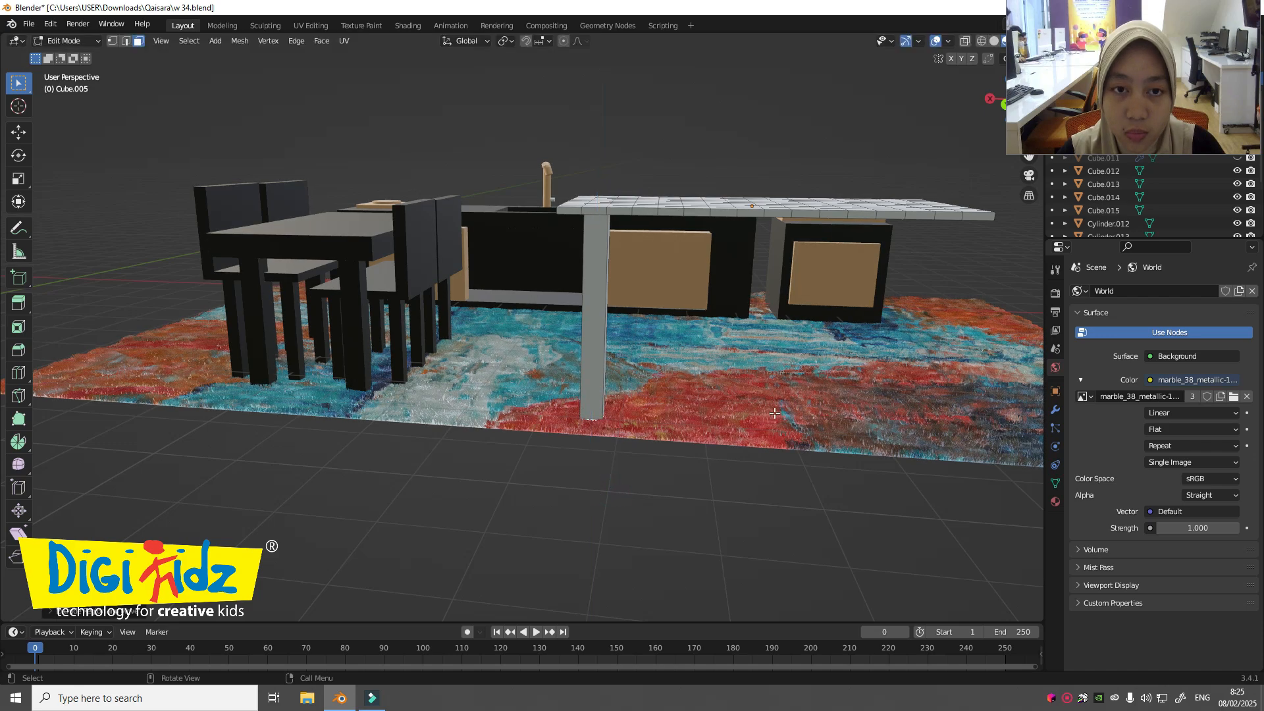
Step: Extrude the underside face at the rear corner of the same short end about 2.6 m down as a second leg
middle_drag(804, 400, 768, 389)
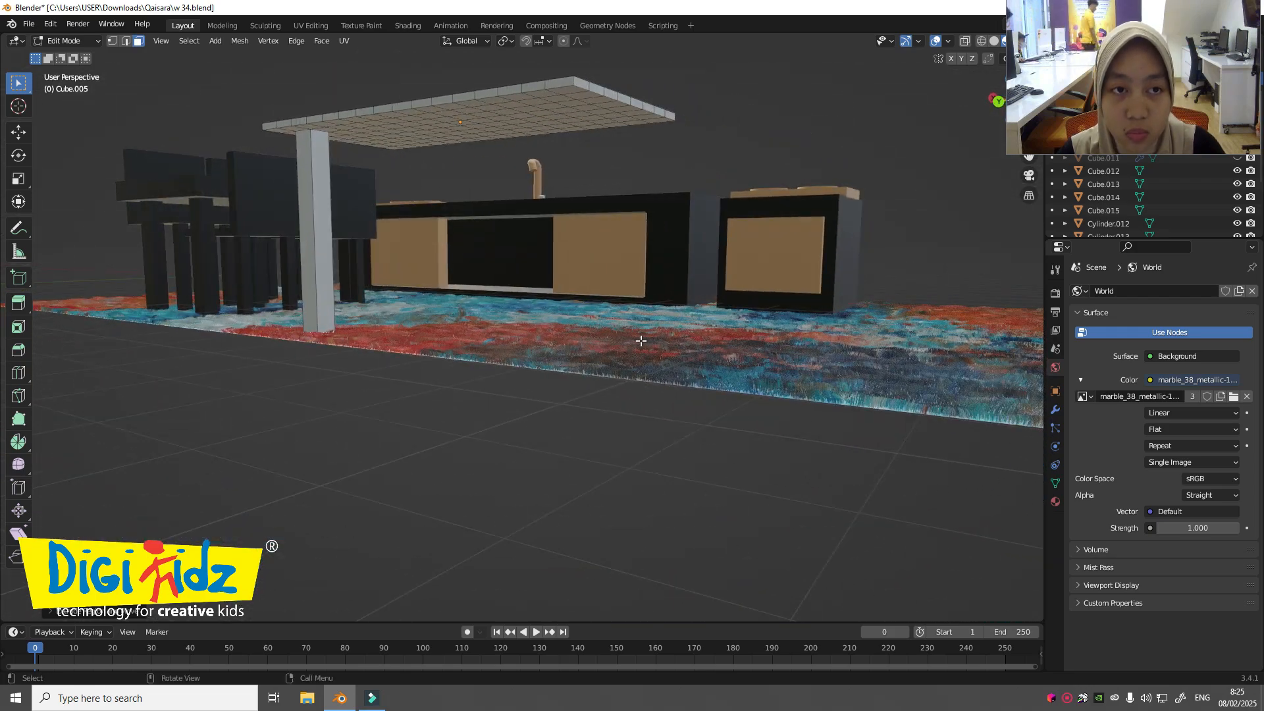
scroll(556, 285, up, 5)
scroll(556, 285, down, 3)
middle_drag(501, 195, 515, 231)
middle_drag(536, 169, 470, 269)
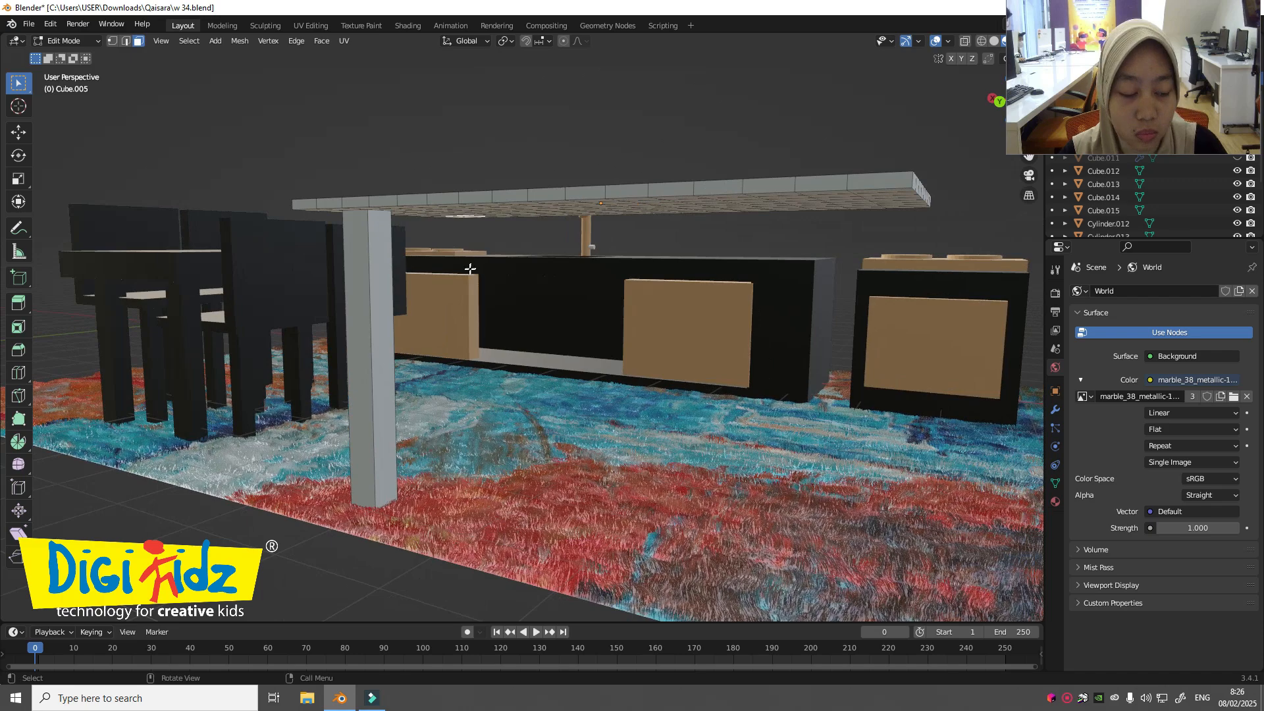
key(e)
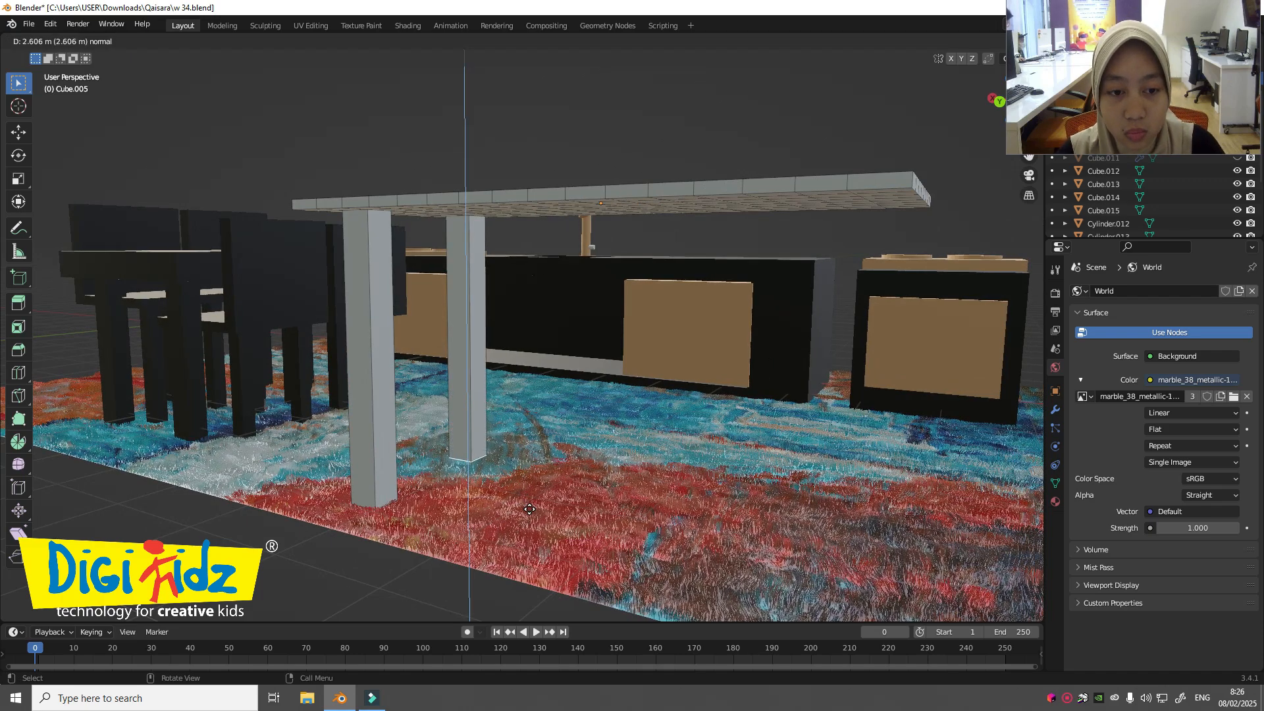
click(536, 518)
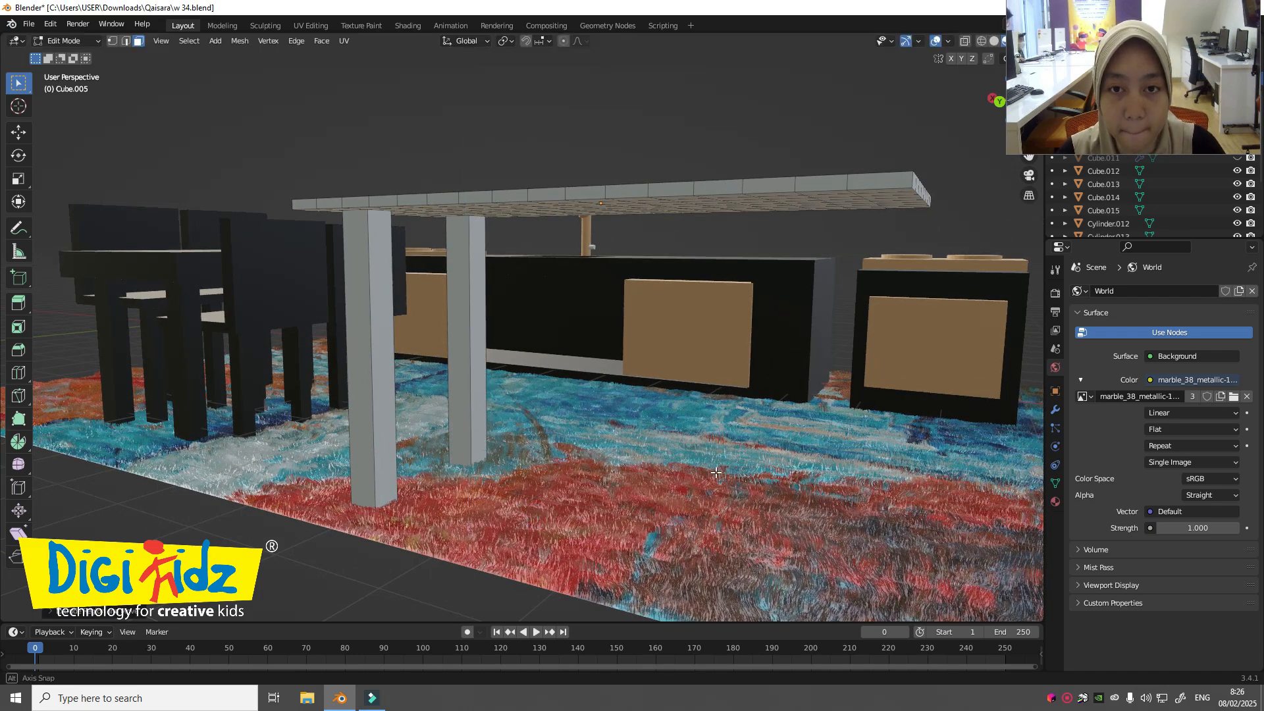
middle_drag(685, 474, 829, 145)
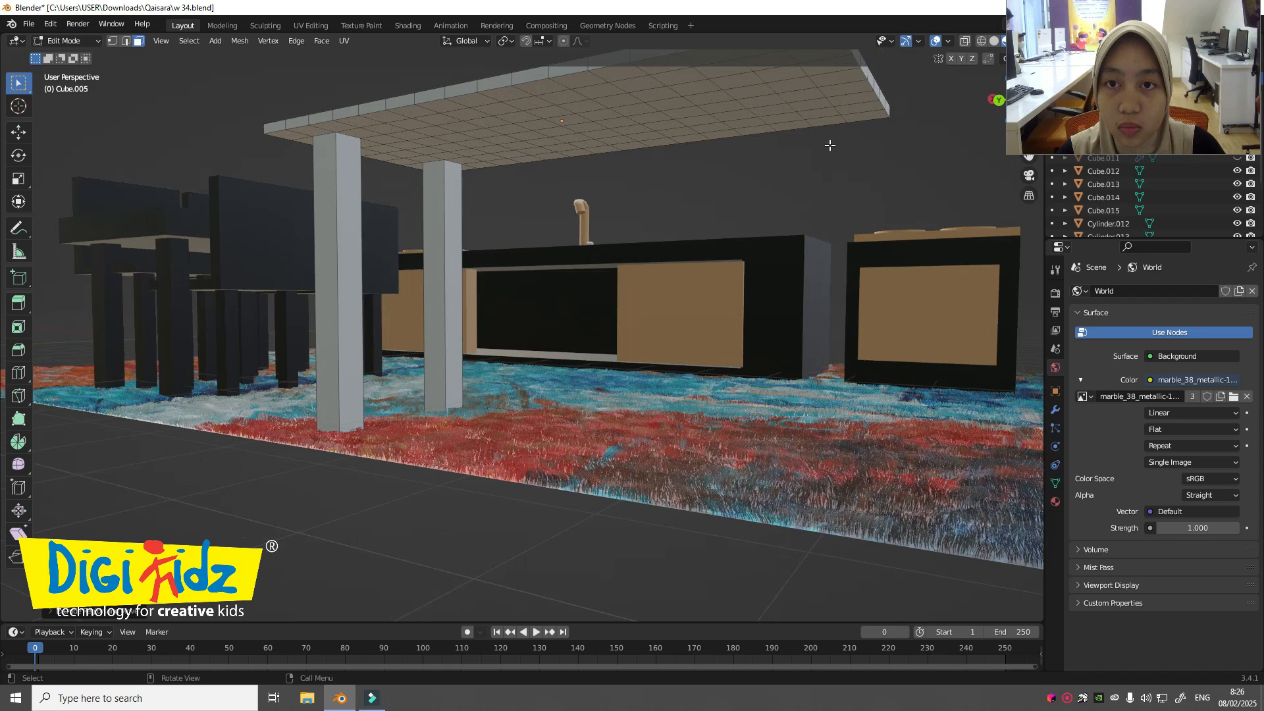
Step: Extrude the underside face at the kitchen-side corner of the tabletop's opposite short end about 2.68 m down as the third leg
click(829, 112)
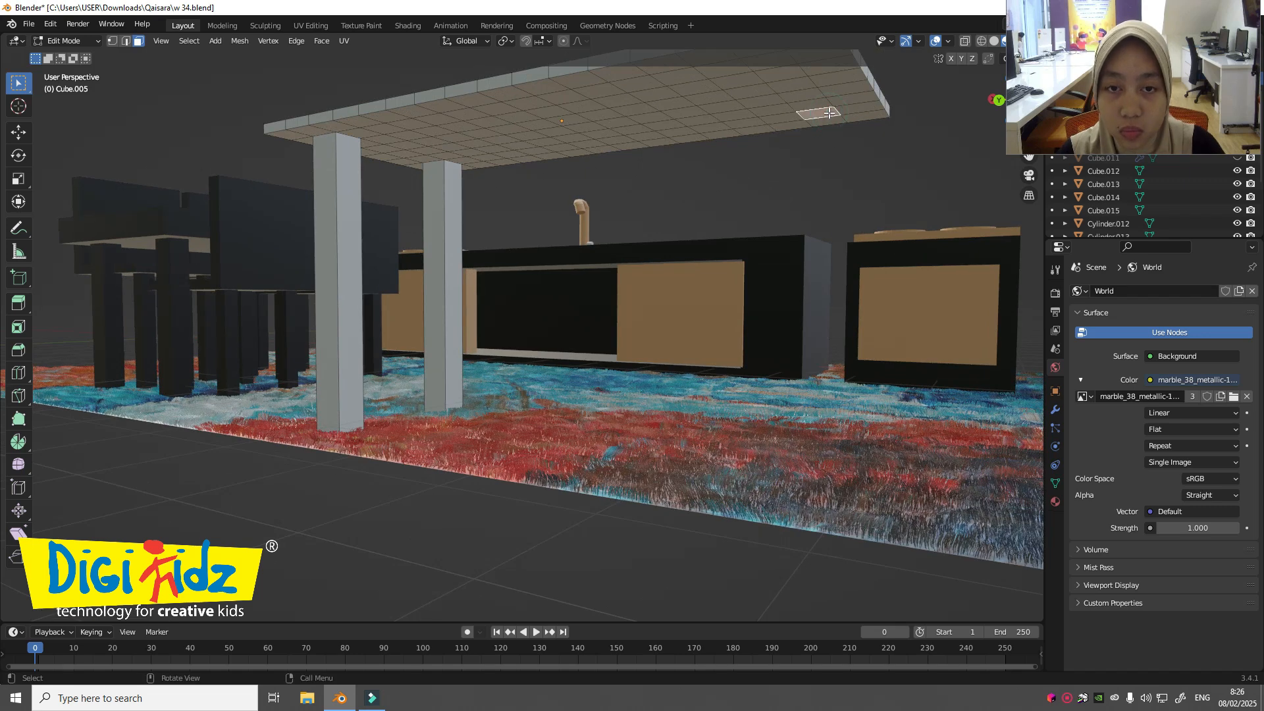
key(e)
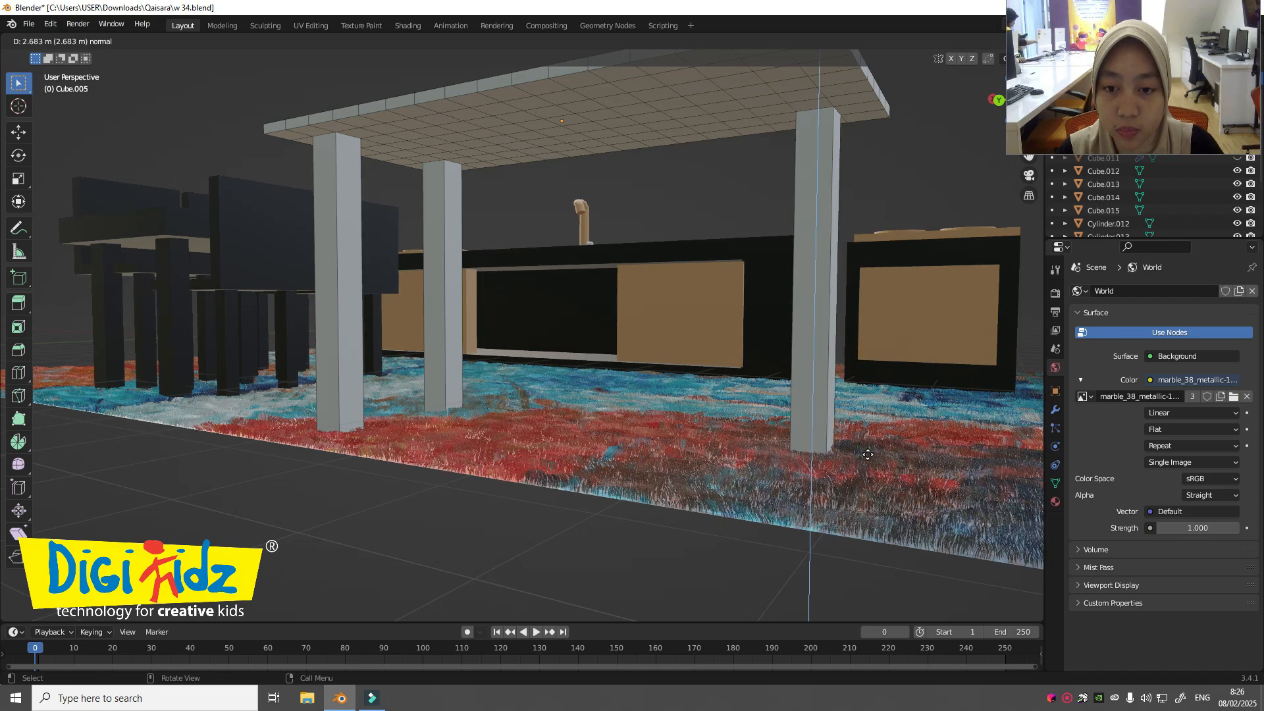
click(867, 454)
Step: Extrude the underside face at the remaining front corner of the tabletop about 2.68 m down as the fourth leg
middle_drag(867, 454, 762, 192)
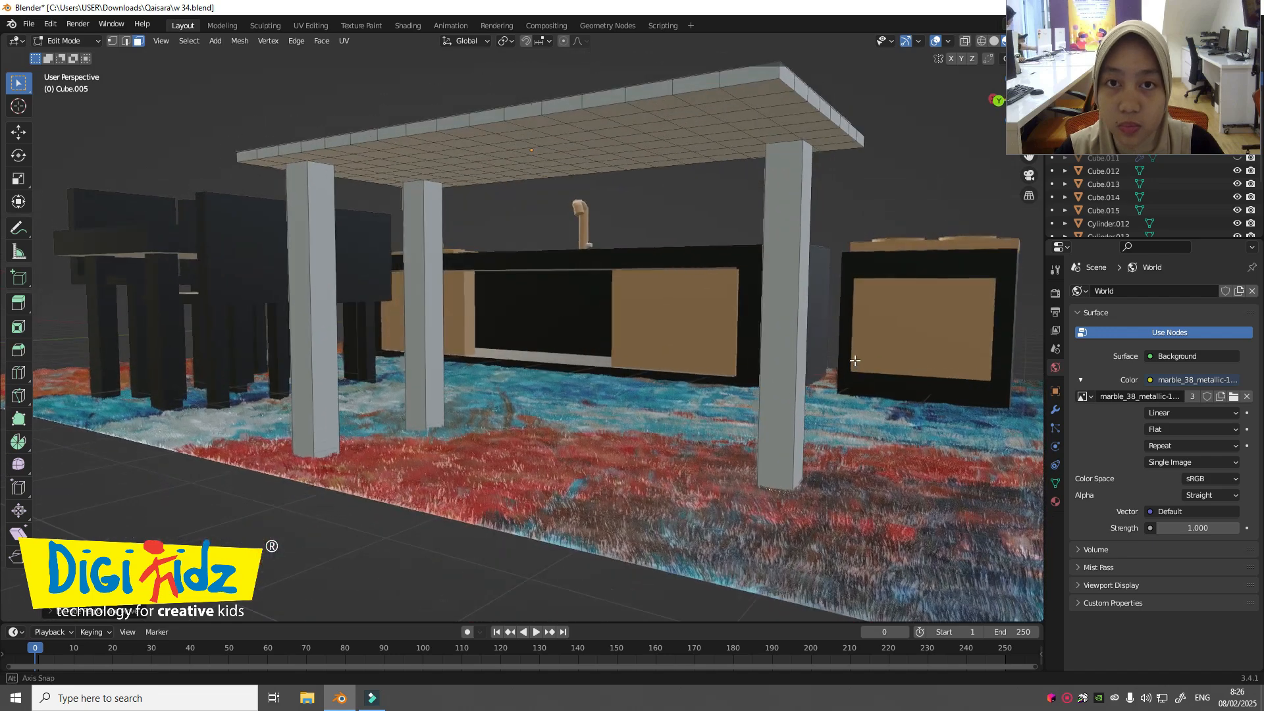
click(730, 106)
key(e)
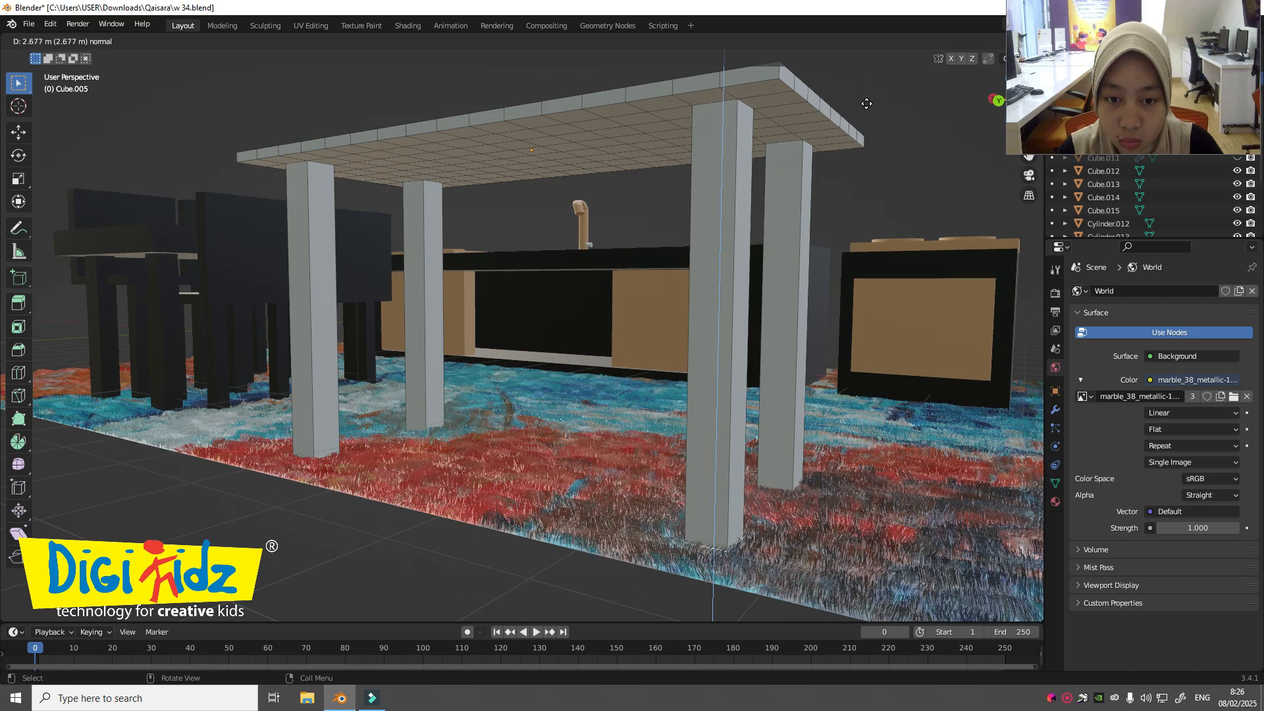
click(866, 106)
Step: Return to Object Mode and lower the whole table about 0.24 m along Z toward the carpet
middle_drag(868, 101, 692, 257)
scroll(753, 113, down, 5)
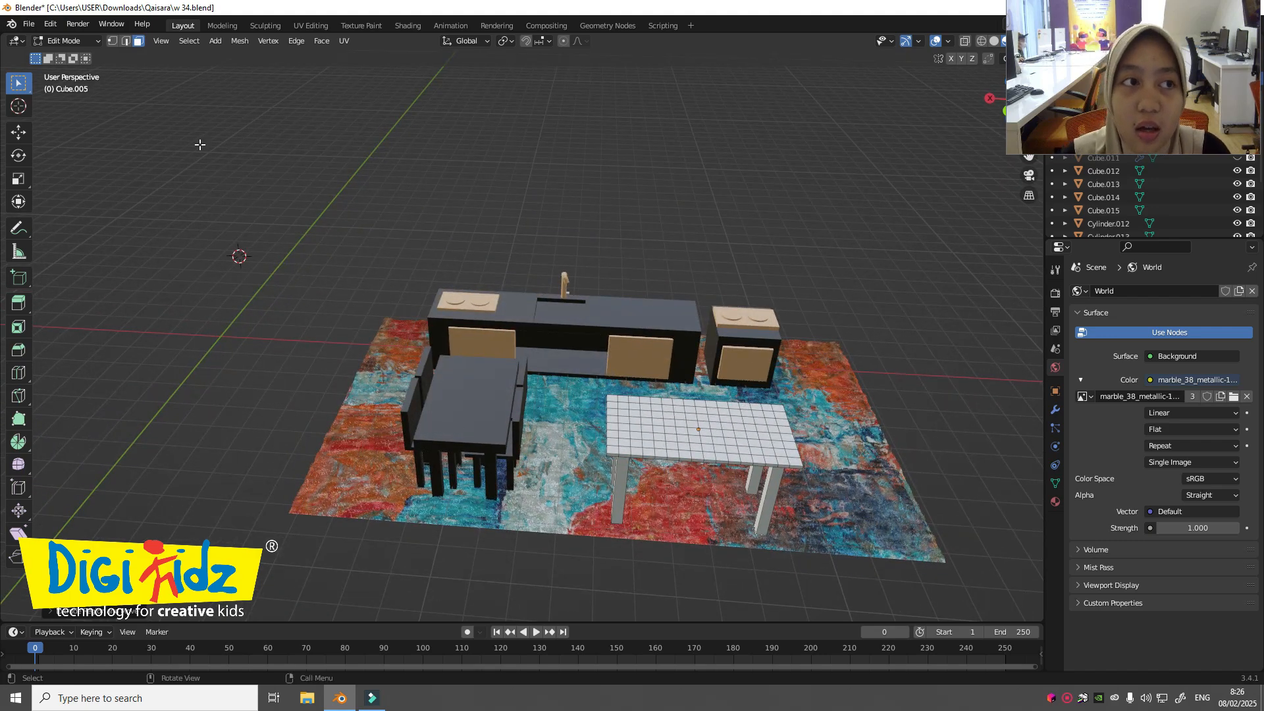
click(89, 41)
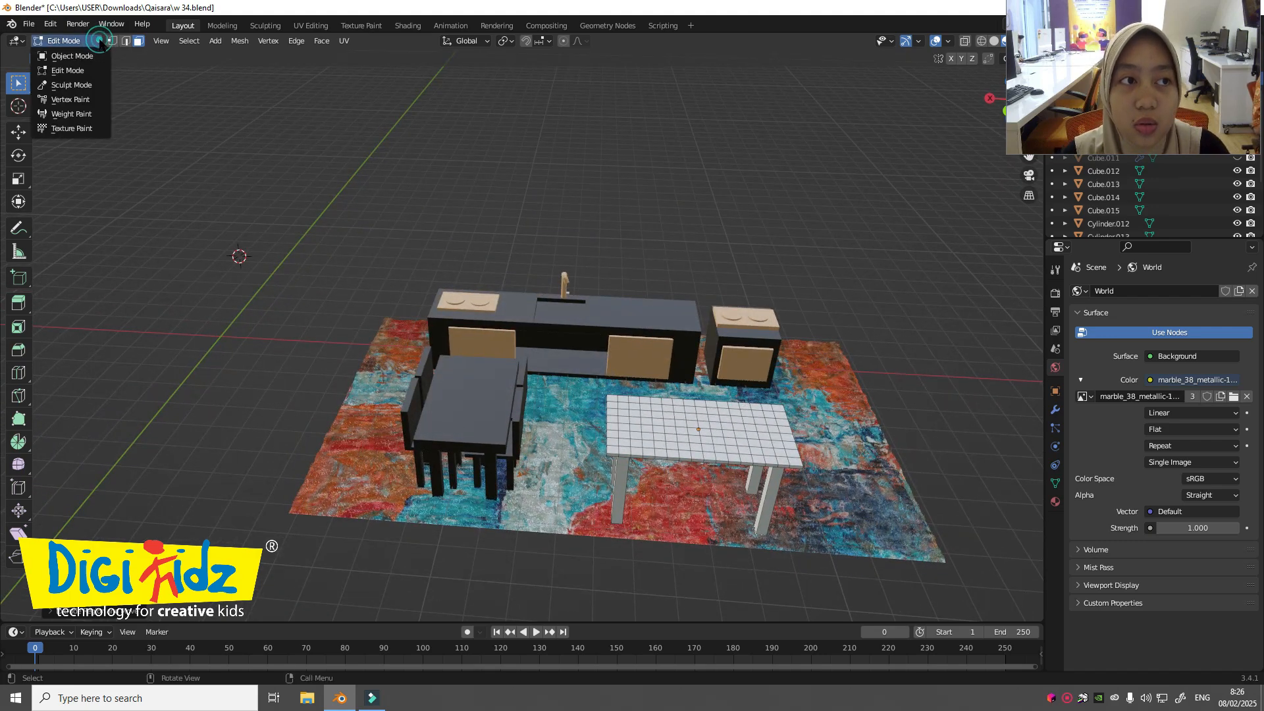
click(91, 55)
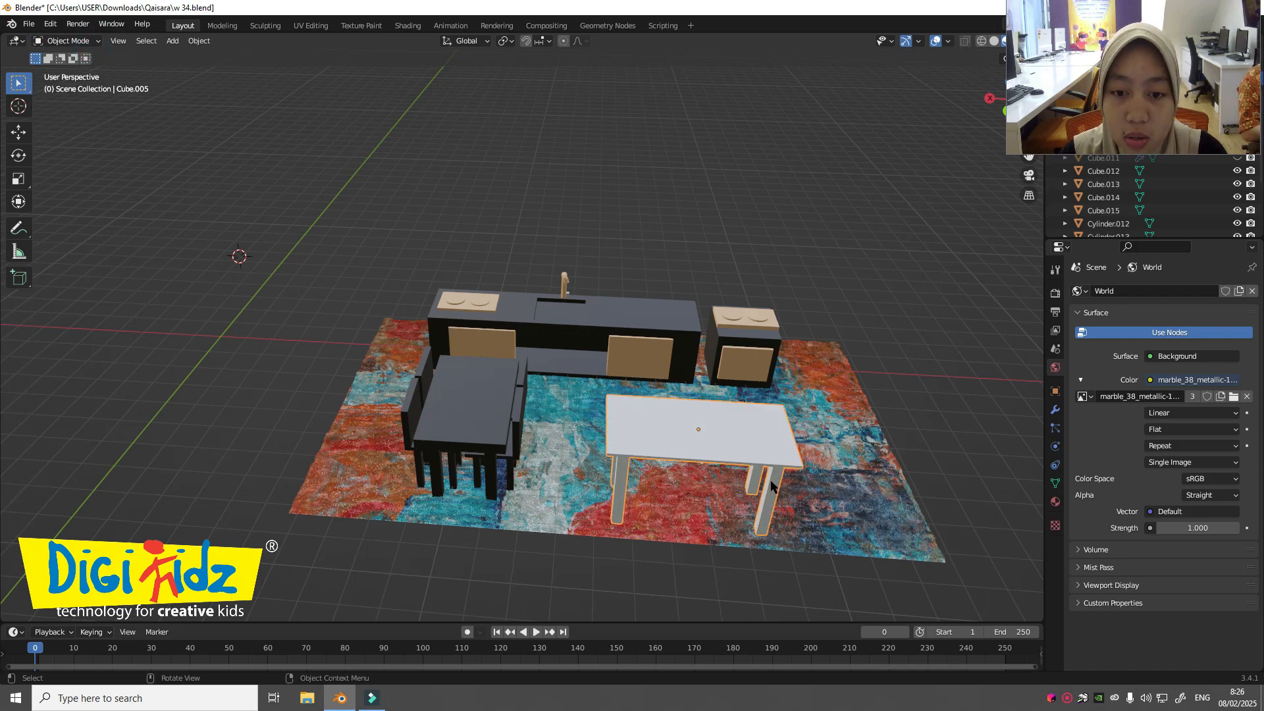
middle_drag(772, 489, 755, 472)
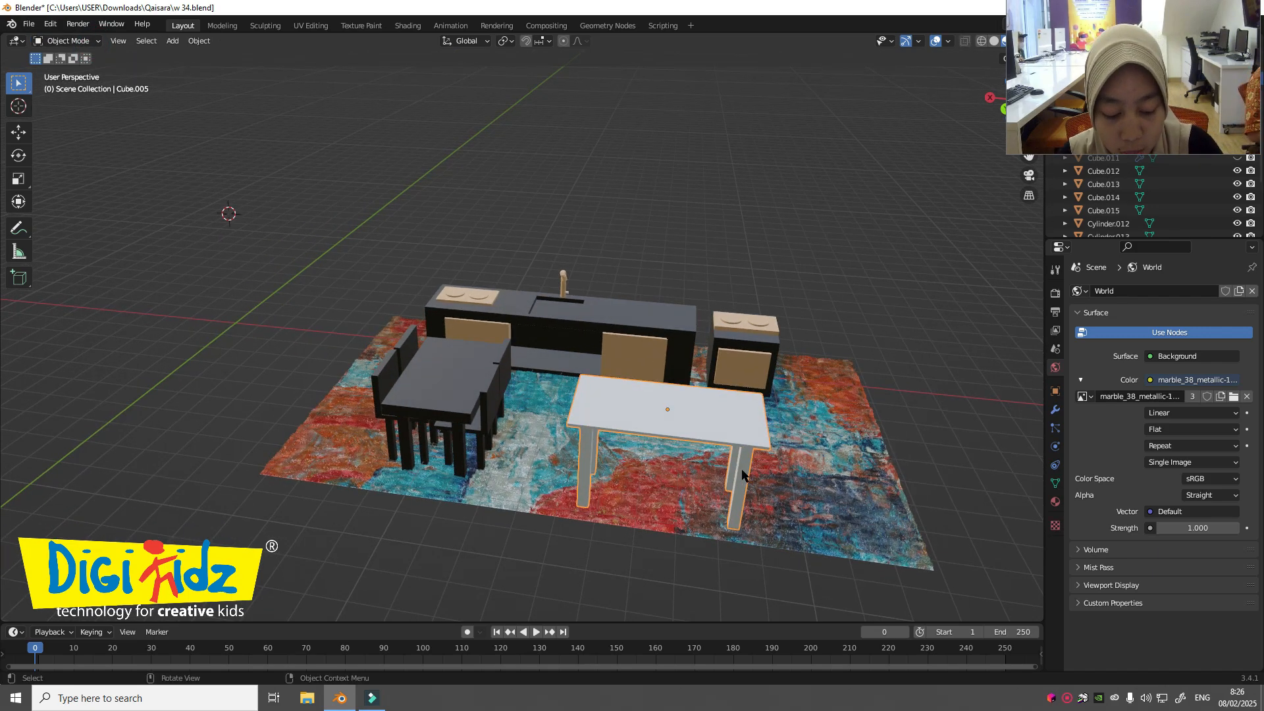
scroll(739, 468, up, 1)
scroll(739, 469, down, 1)
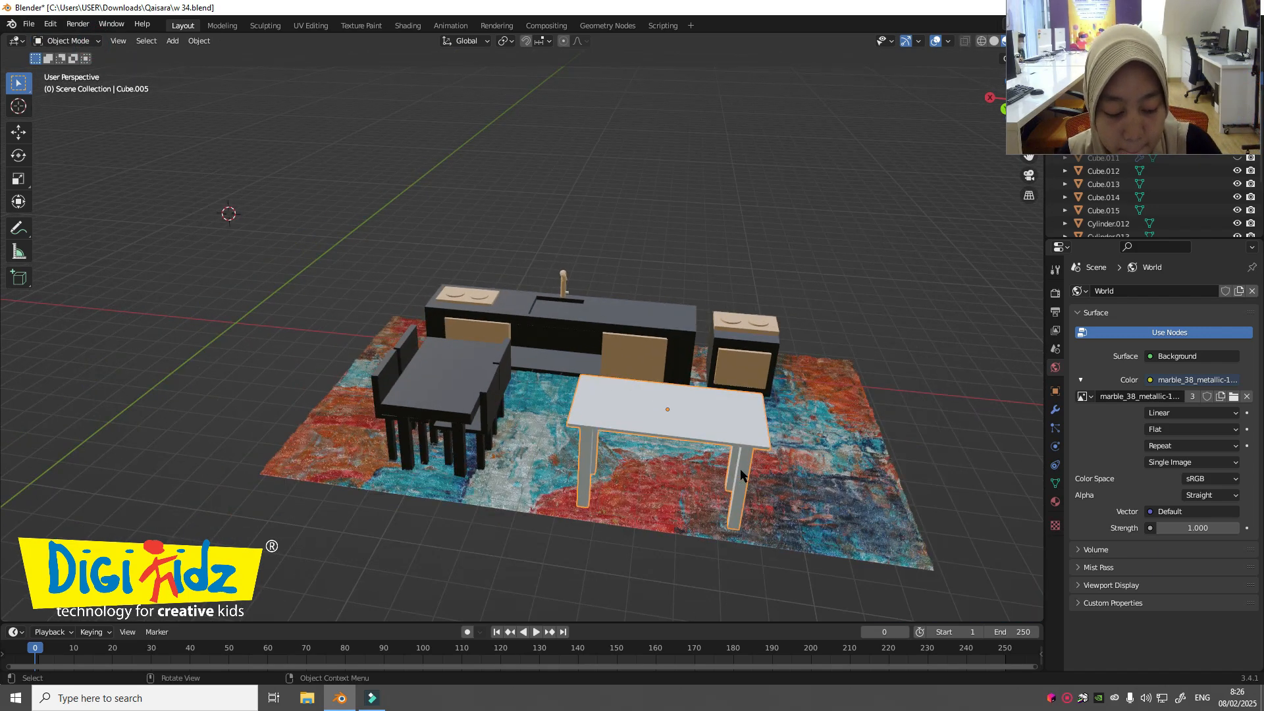
key(g)
key(z)
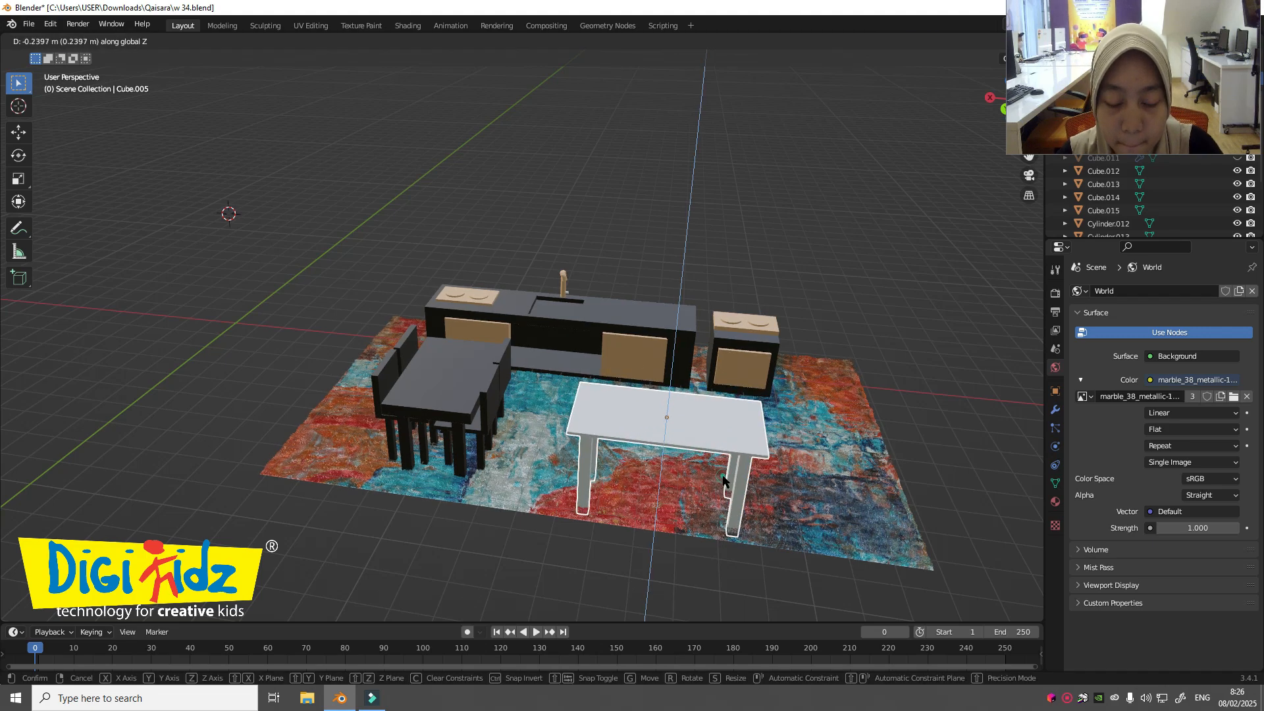
click(722, 480)
Step: Move the table about -1.38 m along Y, closer to the kitchen counter, and deselect it
key(g)
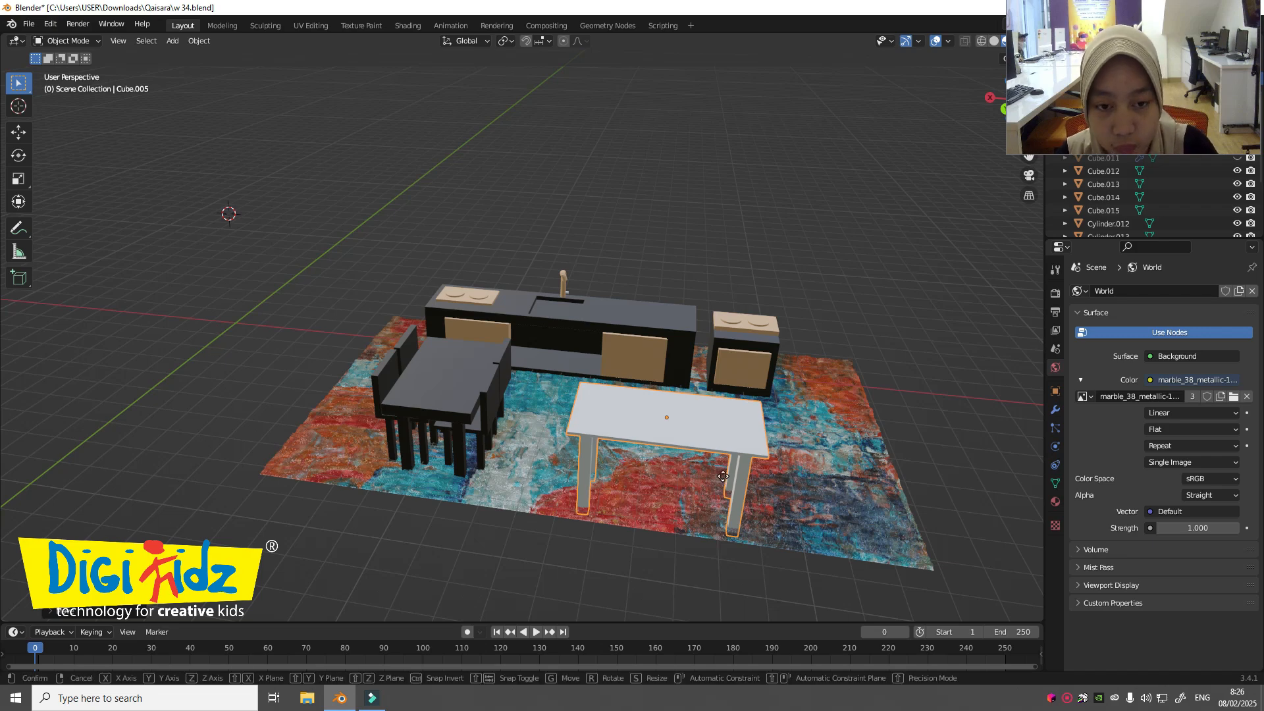
key(y)
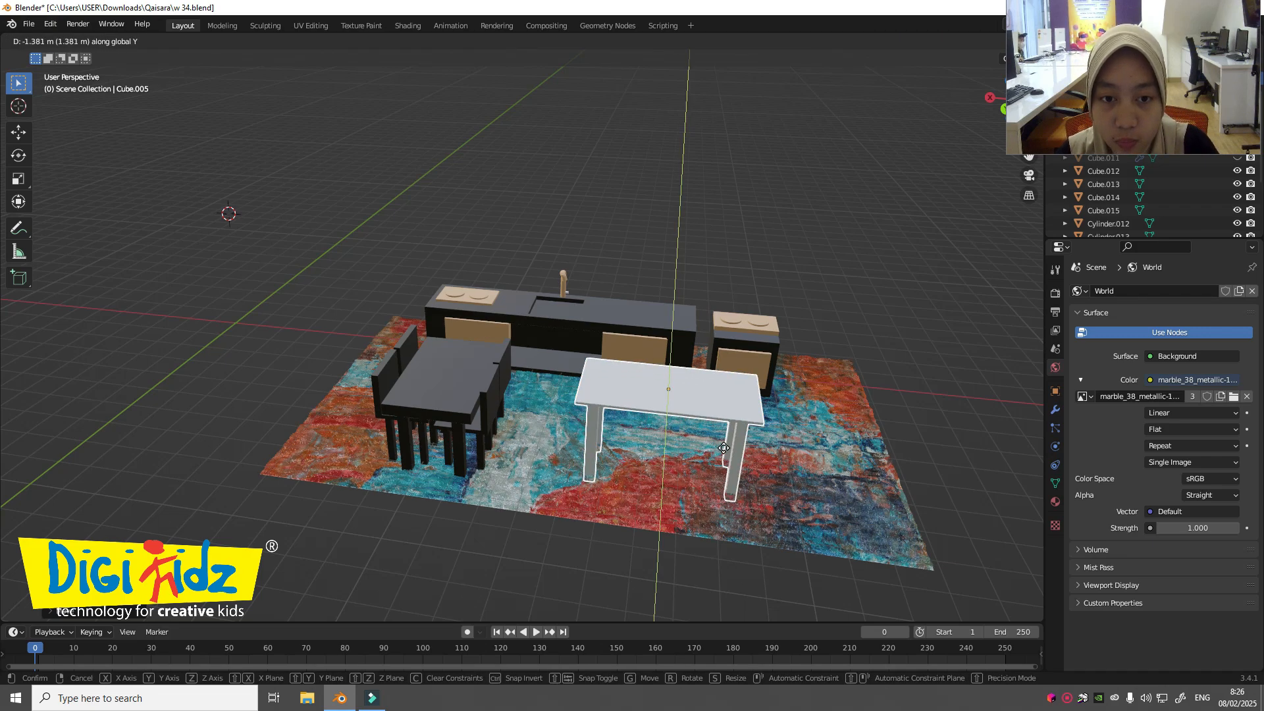
click(723, 447)
middle_drag(730, 444, 774, 445)
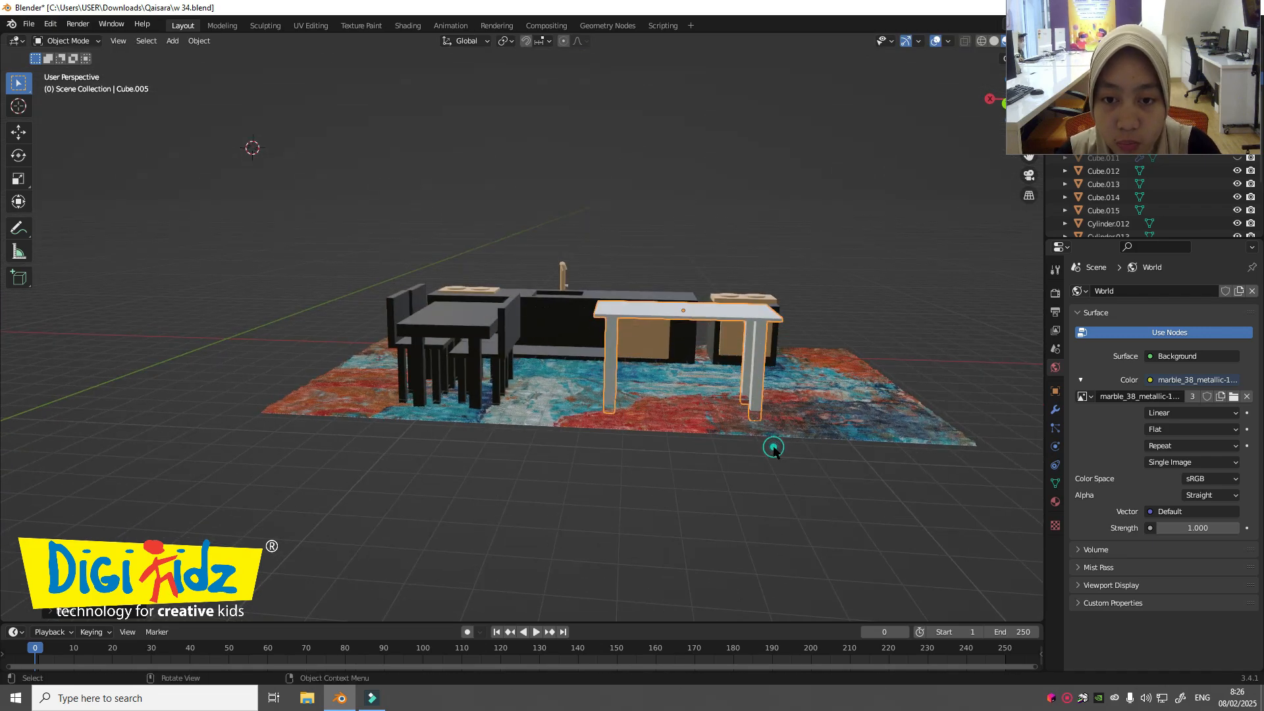
click(773, 448)
middle_drag(859, 424, 848, 424)
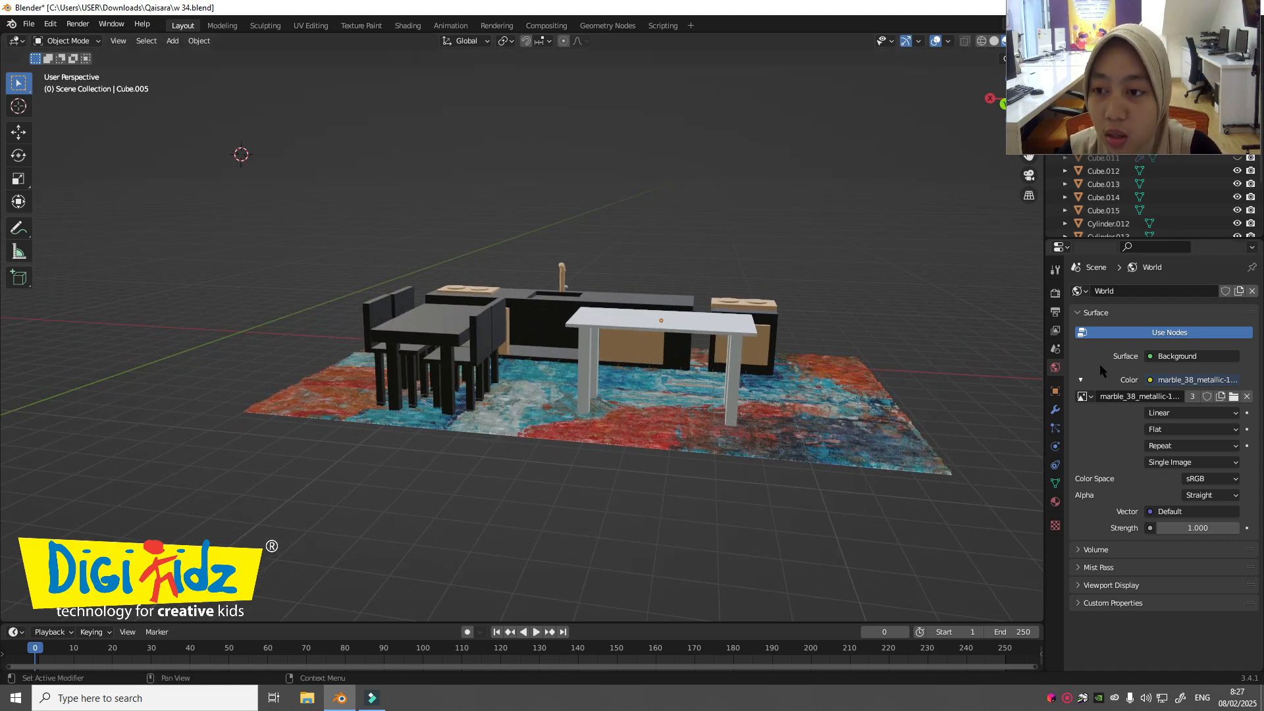
Step: Give the new table a new material with an Image Texture as its Base Color
click(1054, 501)
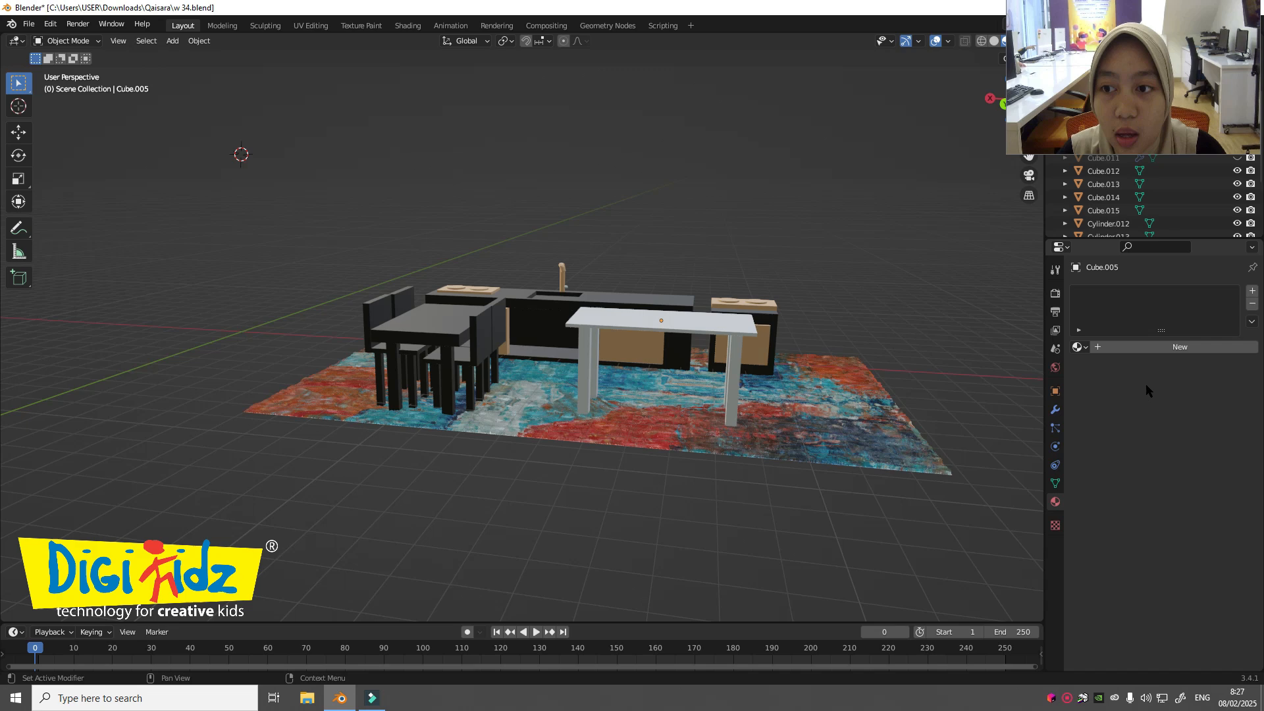
click(1149, 346)
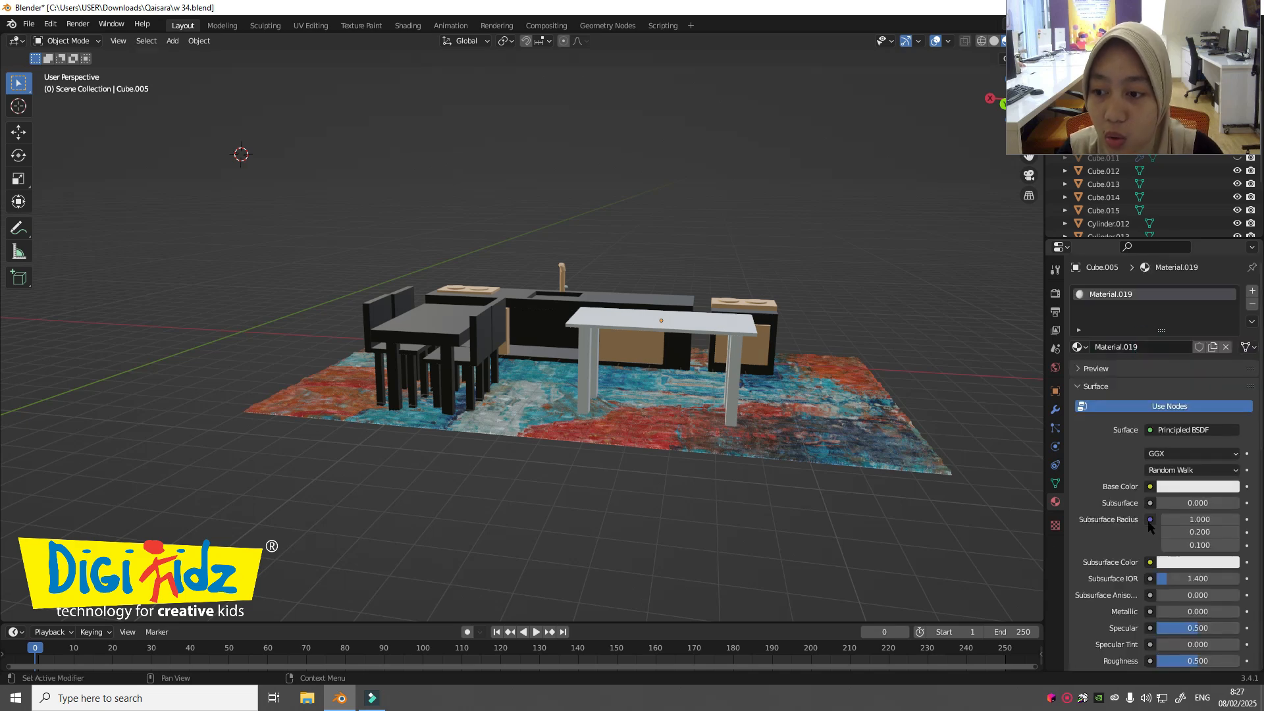
scroll(1144, 514, down, 1)
click(1150, 460)
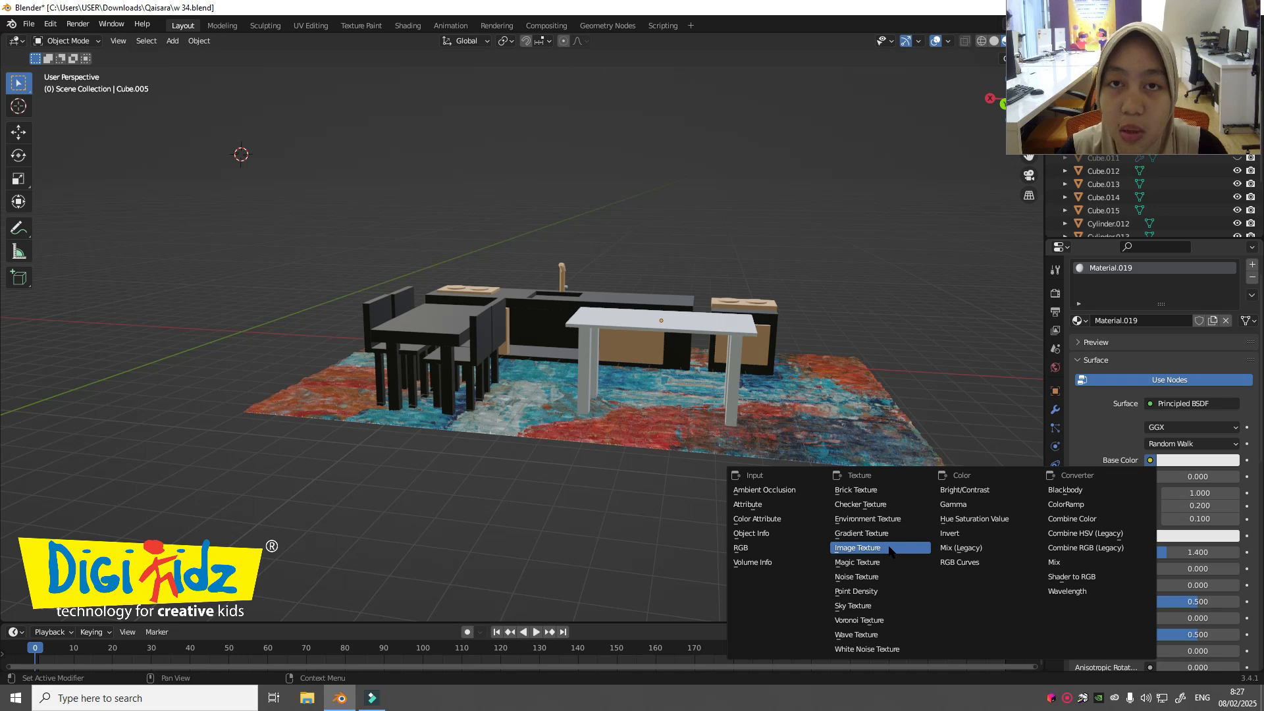
click(890, 550)
middle_drag(824, 320, 831, 354)
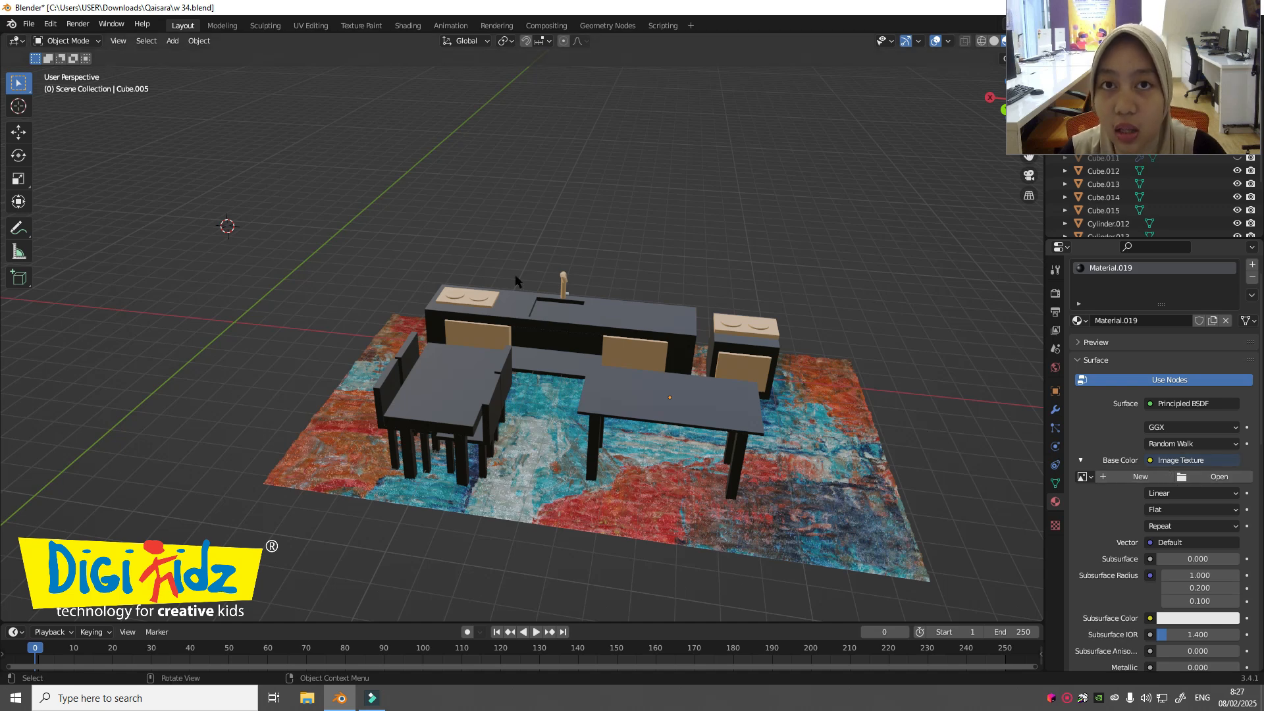
scroll(1166, 497, down, 2)
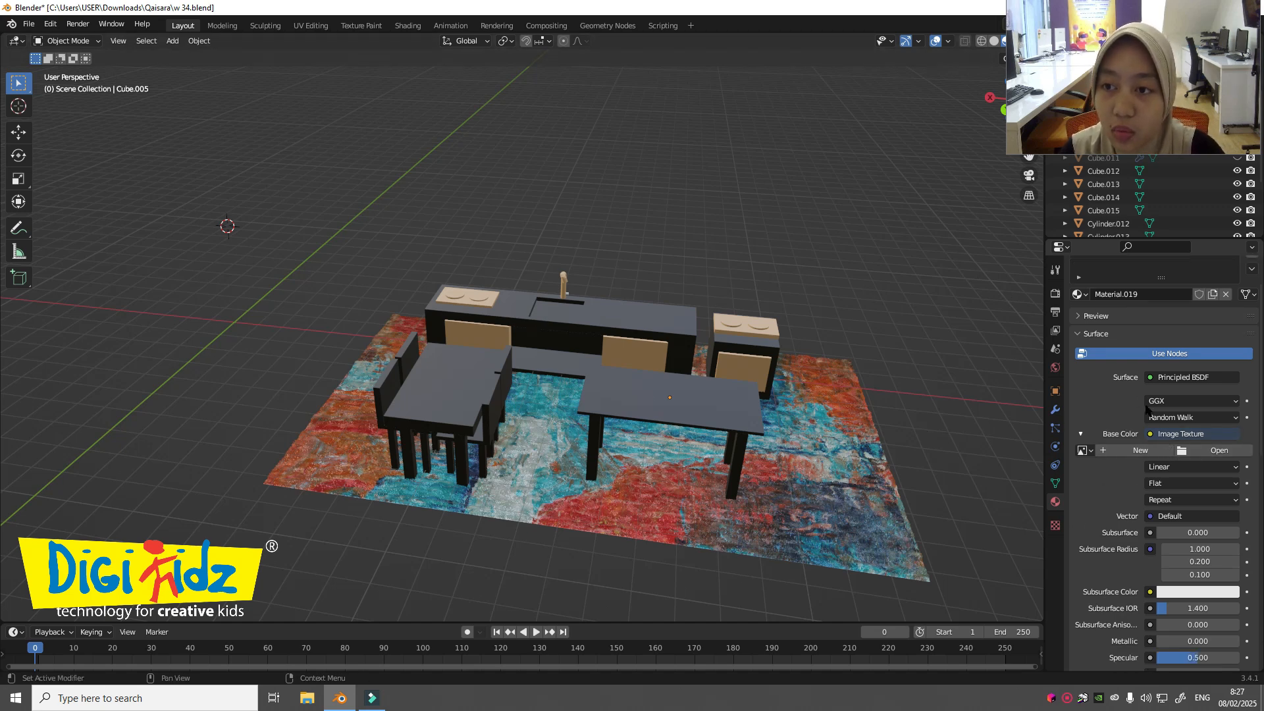
scroll(1165, 492, down, 2)
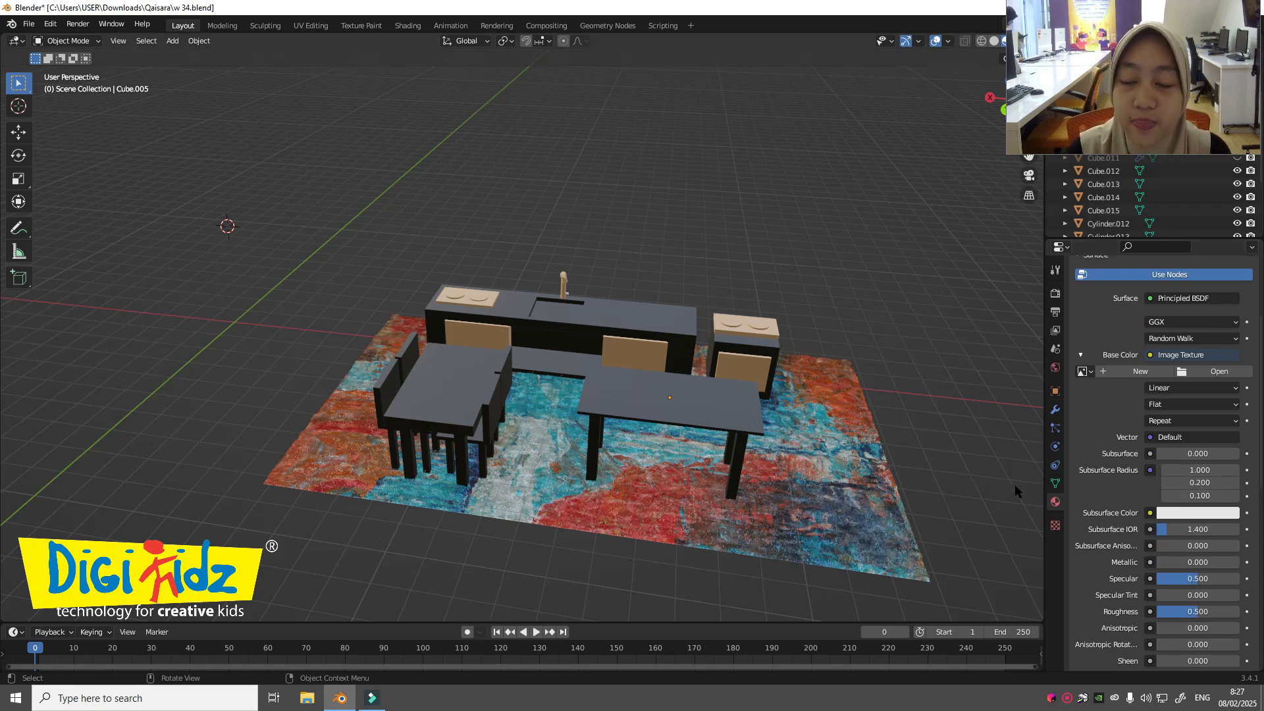
Step: Add a cube mesh and lower it about 5.8 m along Z, beside the carpet
mouse_move(890, 479)
middle_down()
mouse_move(900, 460)
mouse_move(898, 475)
middle_up()
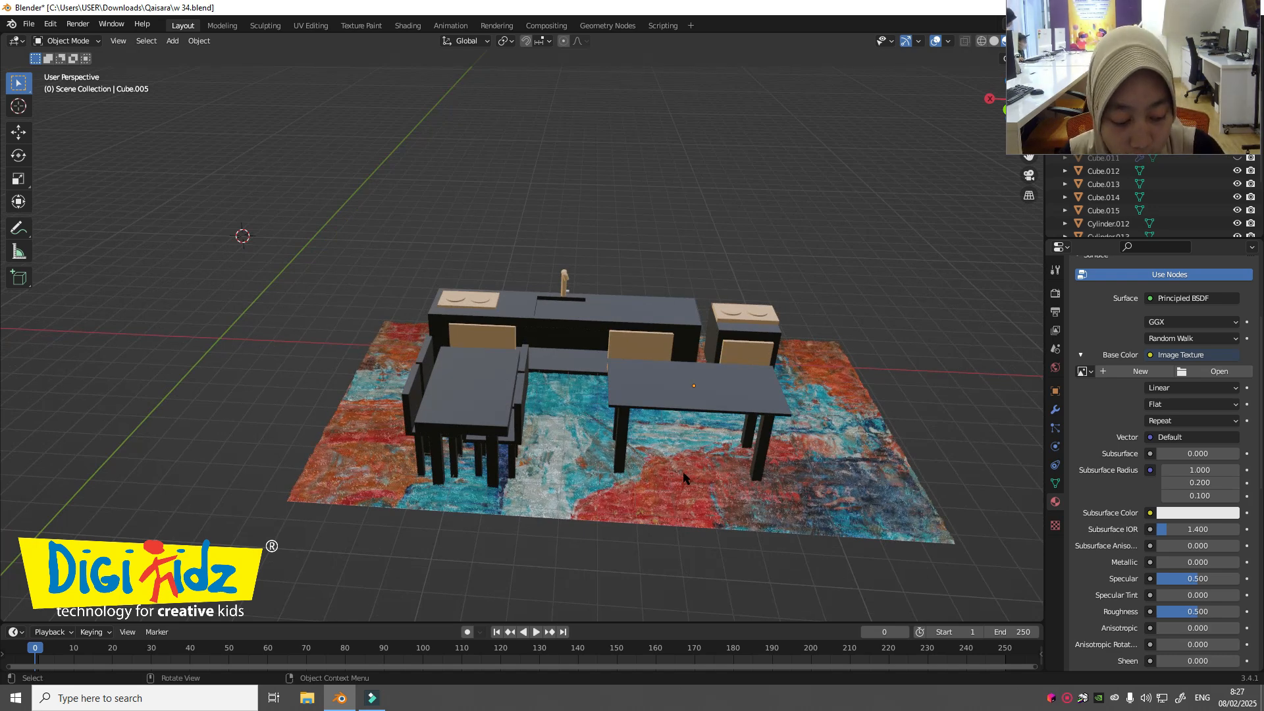
key(shift+a)
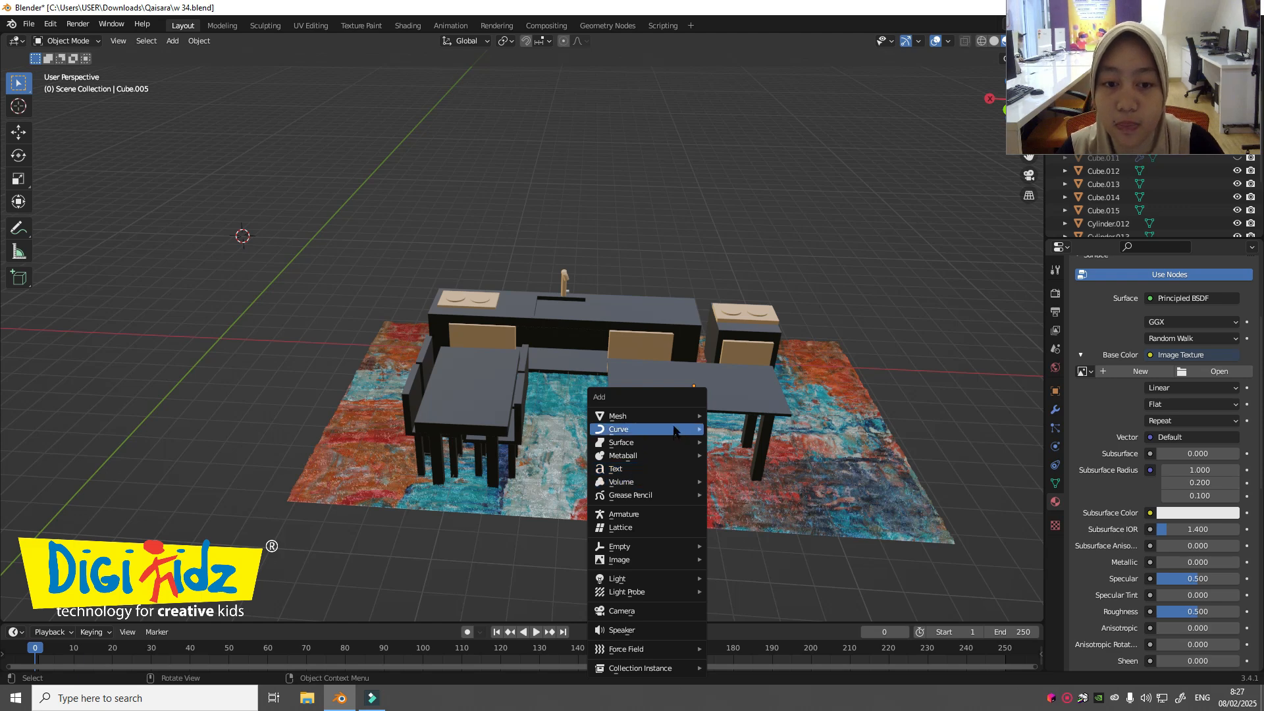
mouse_move(673, 418)
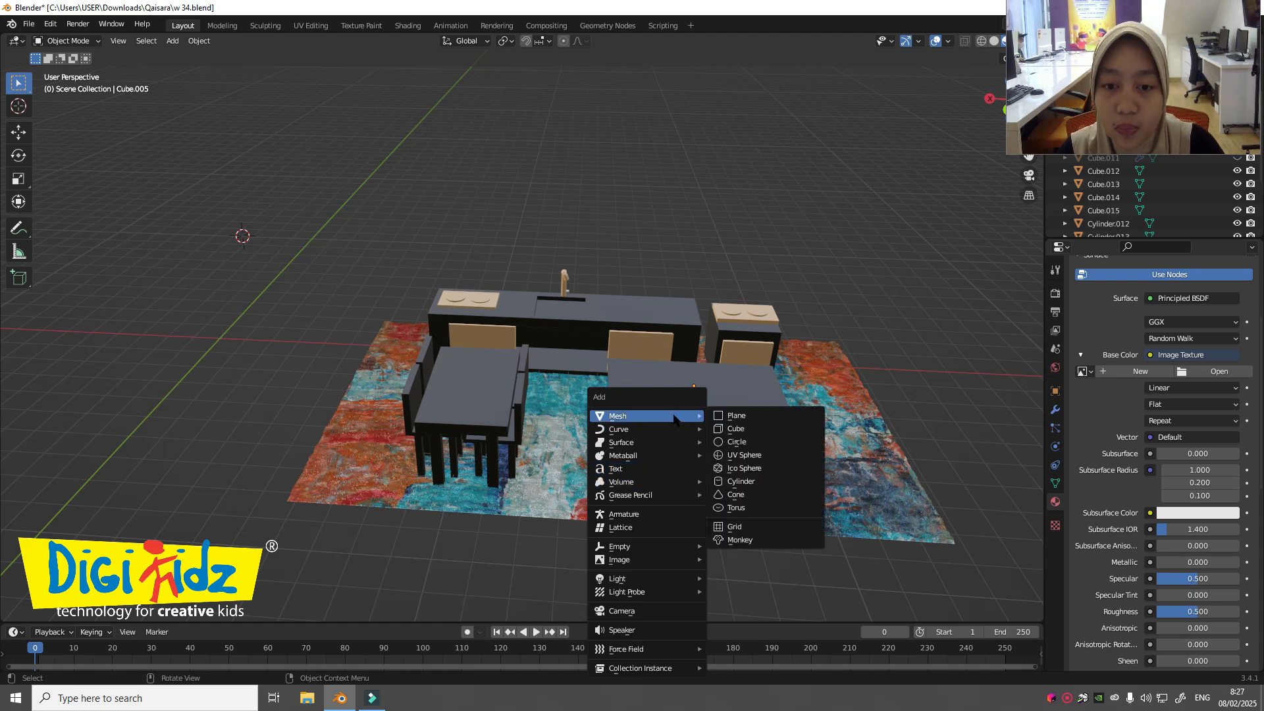
click(746, 428)
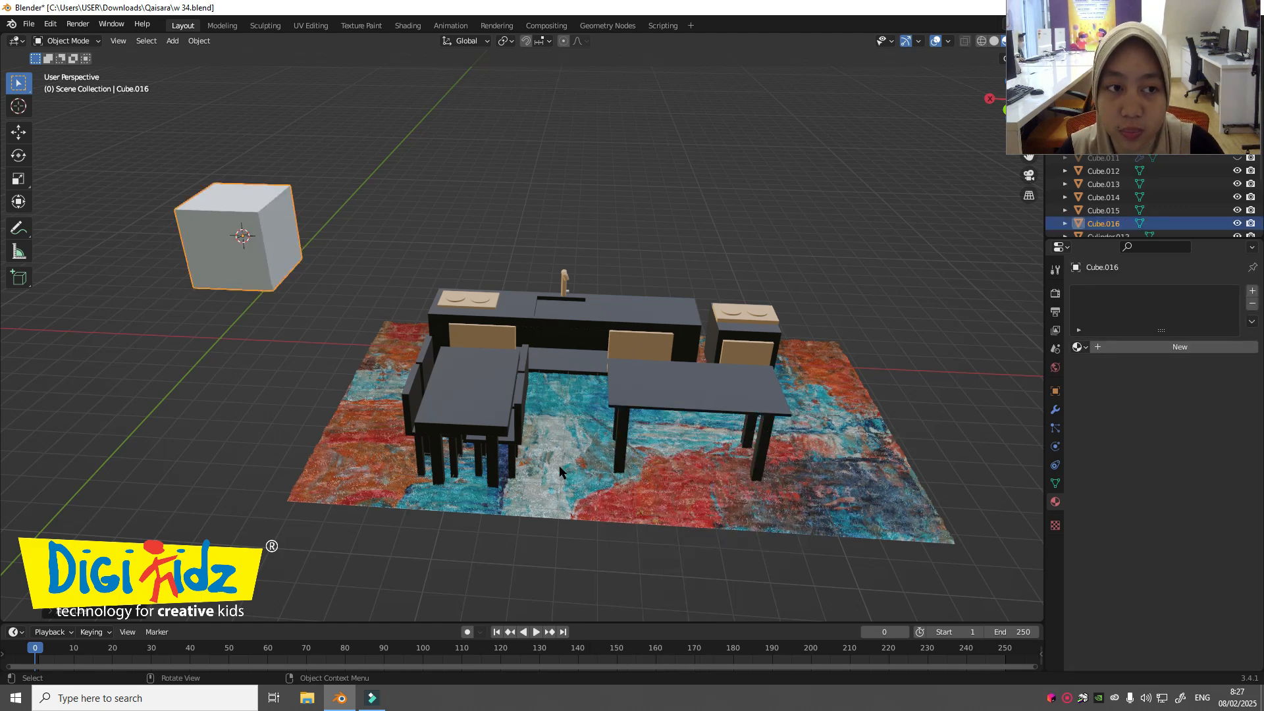
middle_drag(370, 382, 377, 379)
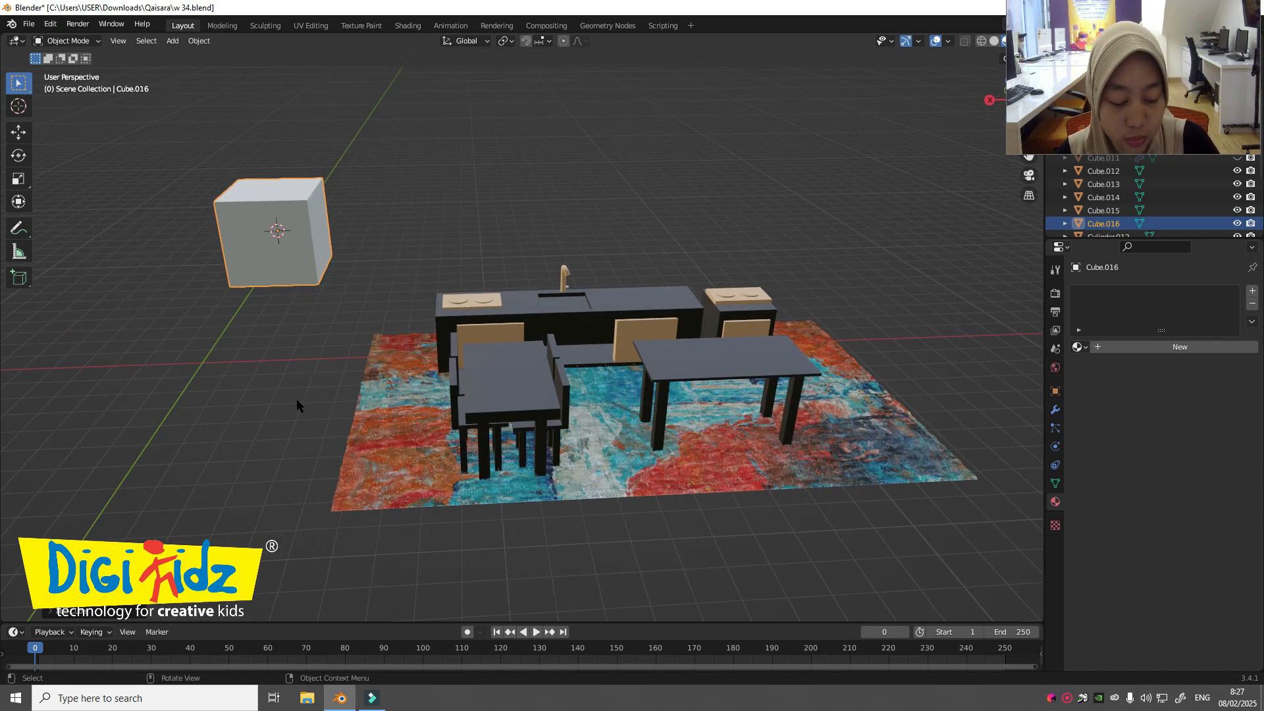
key(g)
key(z)
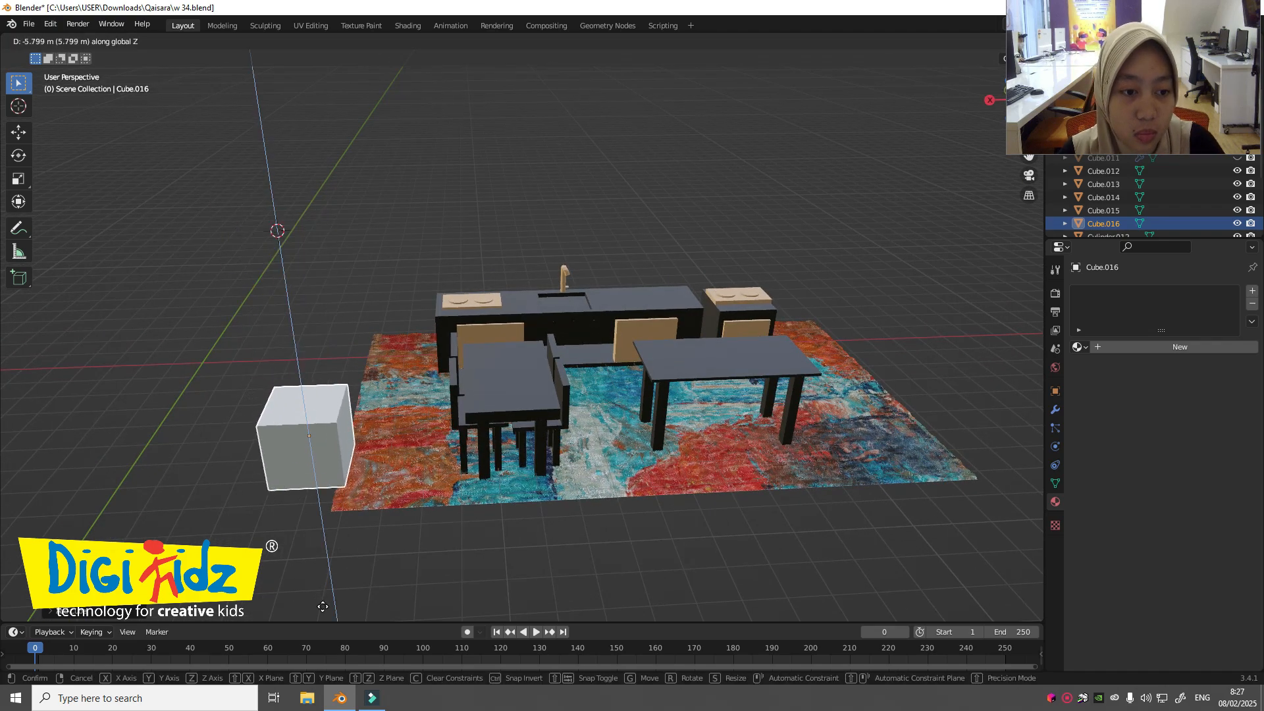
click(325, 599)
Step: Flatten the cube into a slab by scaling it to about 0.12 along Z, and thin it slightly further
middle_drag(368, 575, 381, 558)
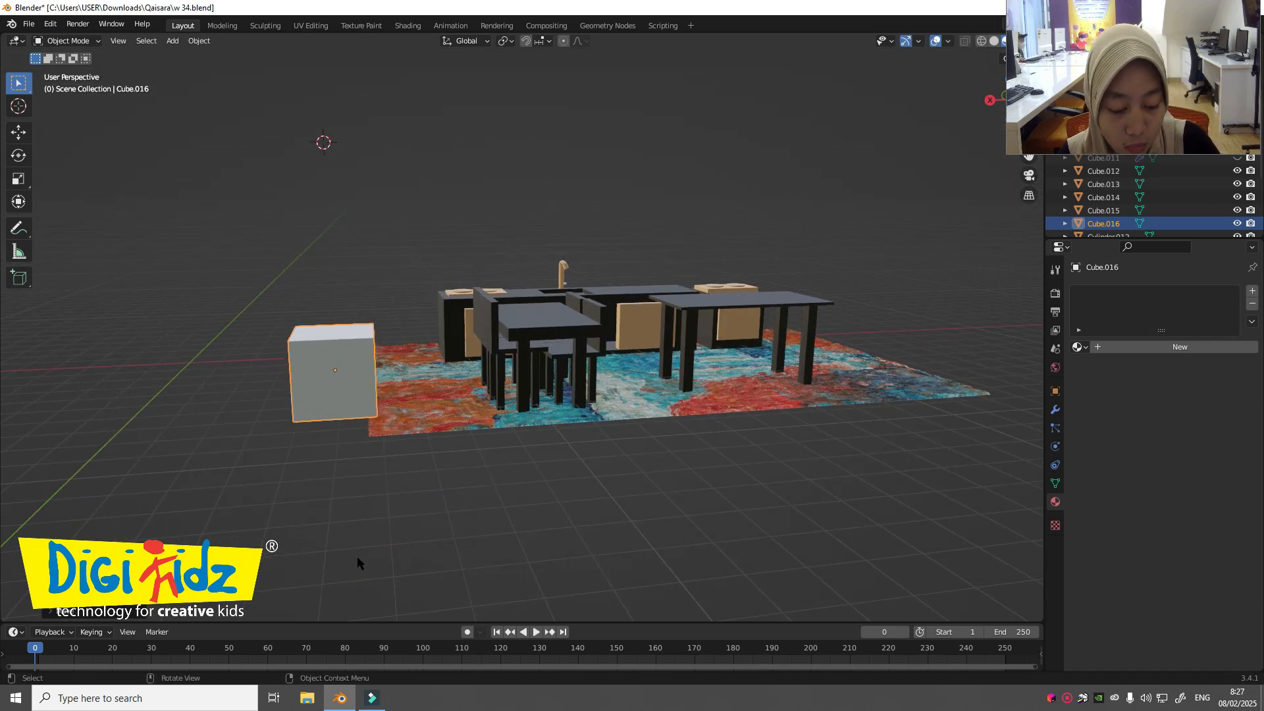
key(s)
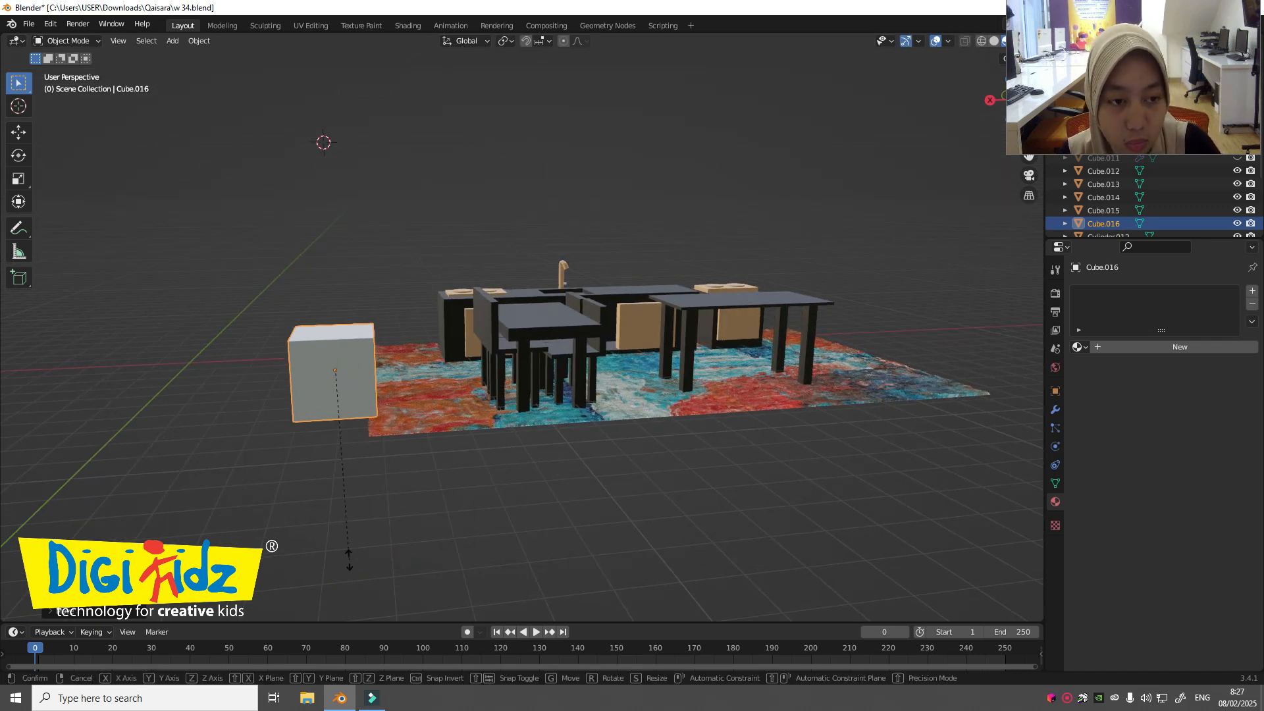
key(z)
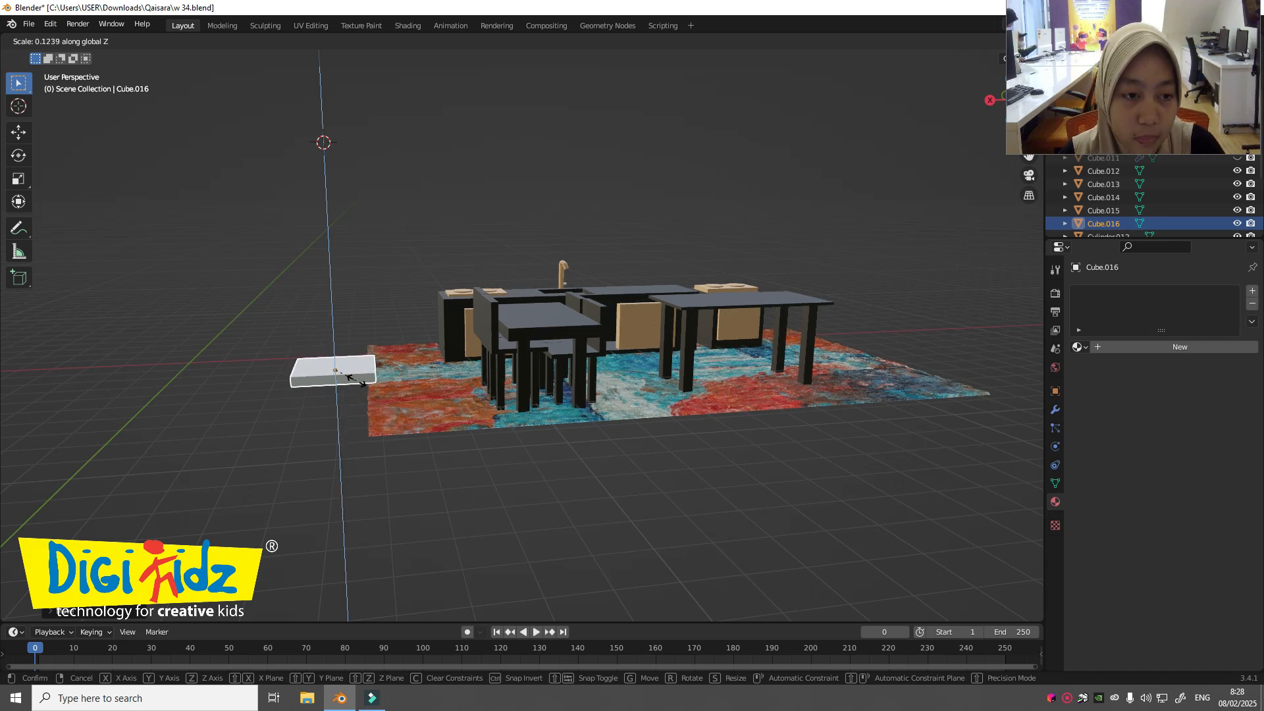
click(355, 382)
mouse_move(368, 405)
middle_down()
mouse_move(395, 408)
mouse_move(377, 405)
middle_up()
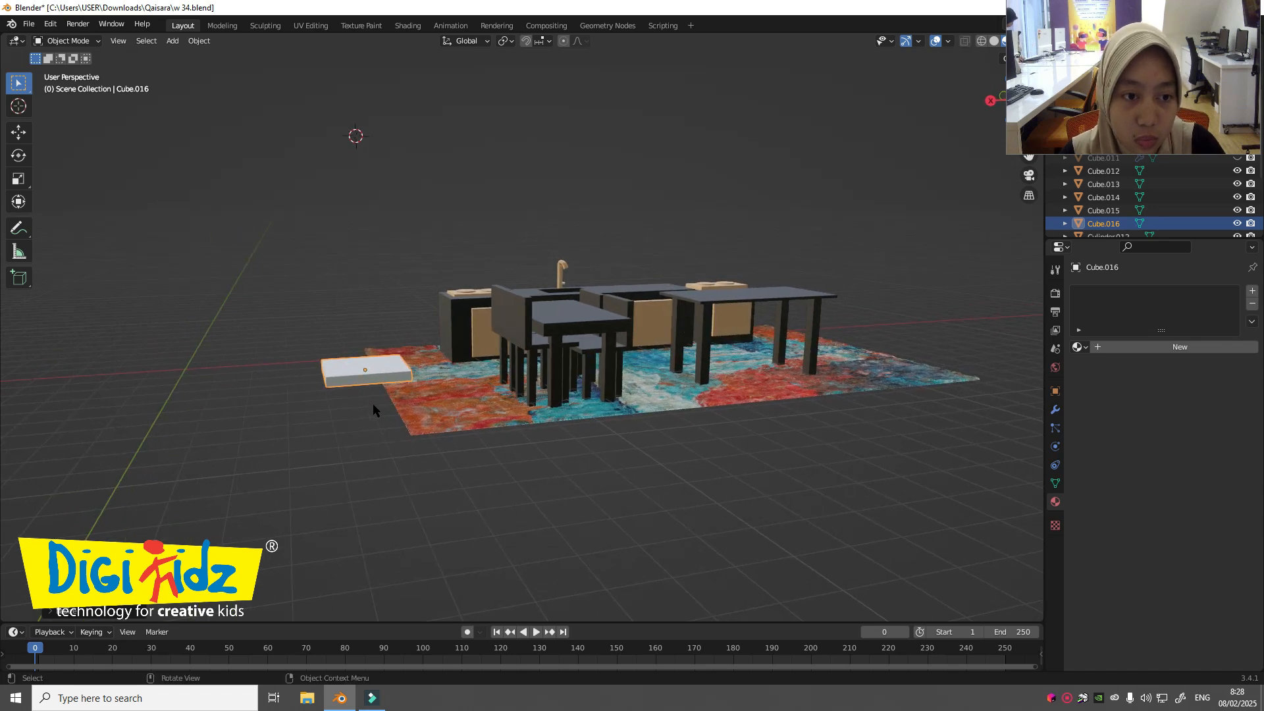
key(s)
key(z)
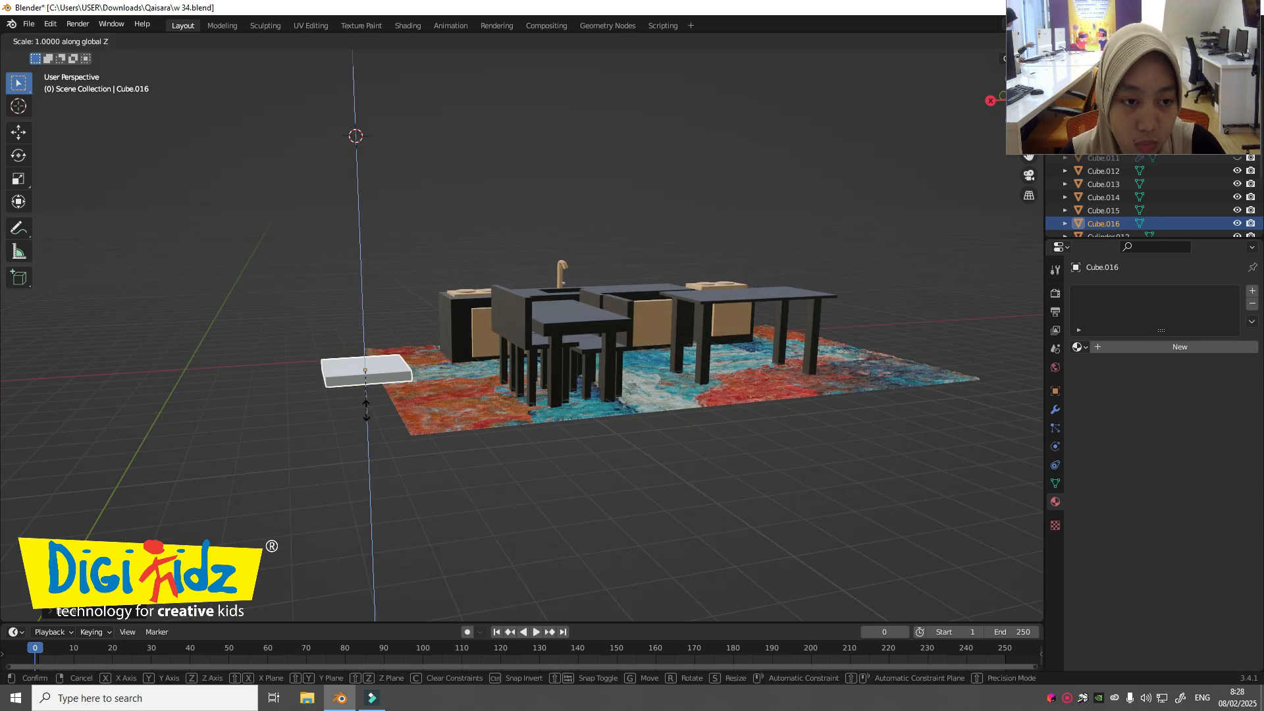
click(372, 395)
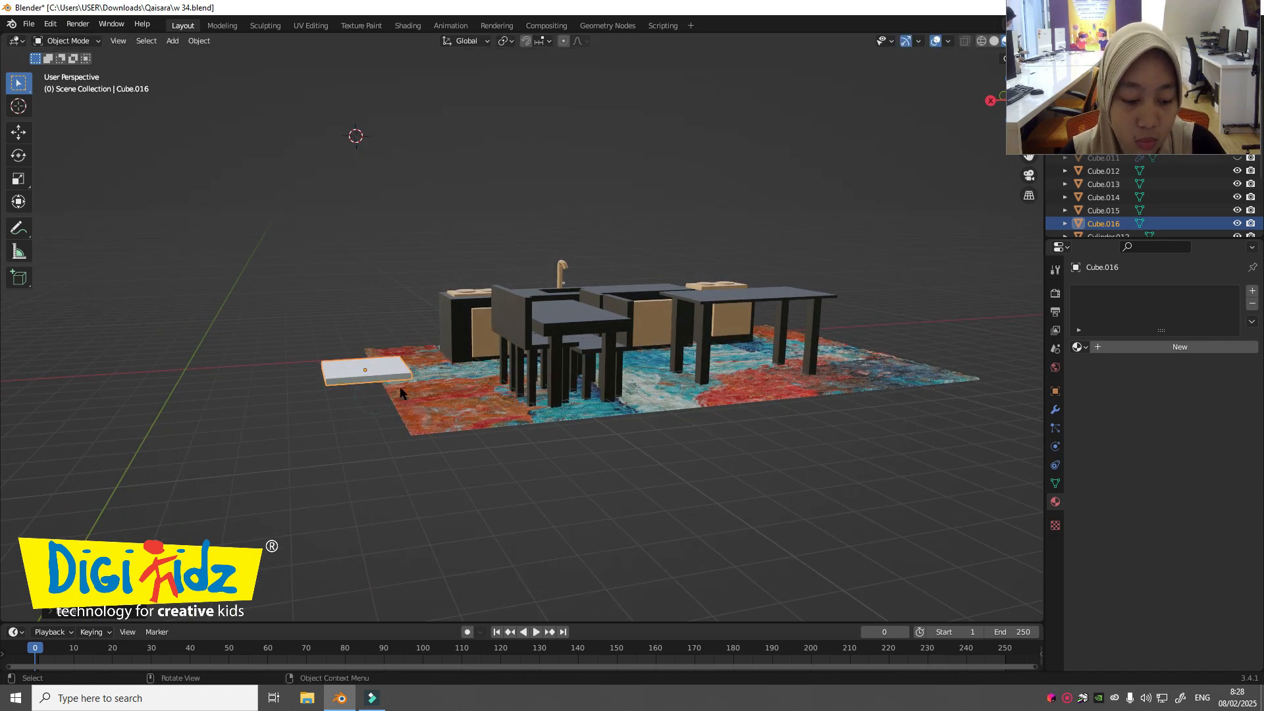
Step: Narrow the slab beside the carpet by scaling it to about 0.69 along Y
middle_drag(400, 389, 401, 414)
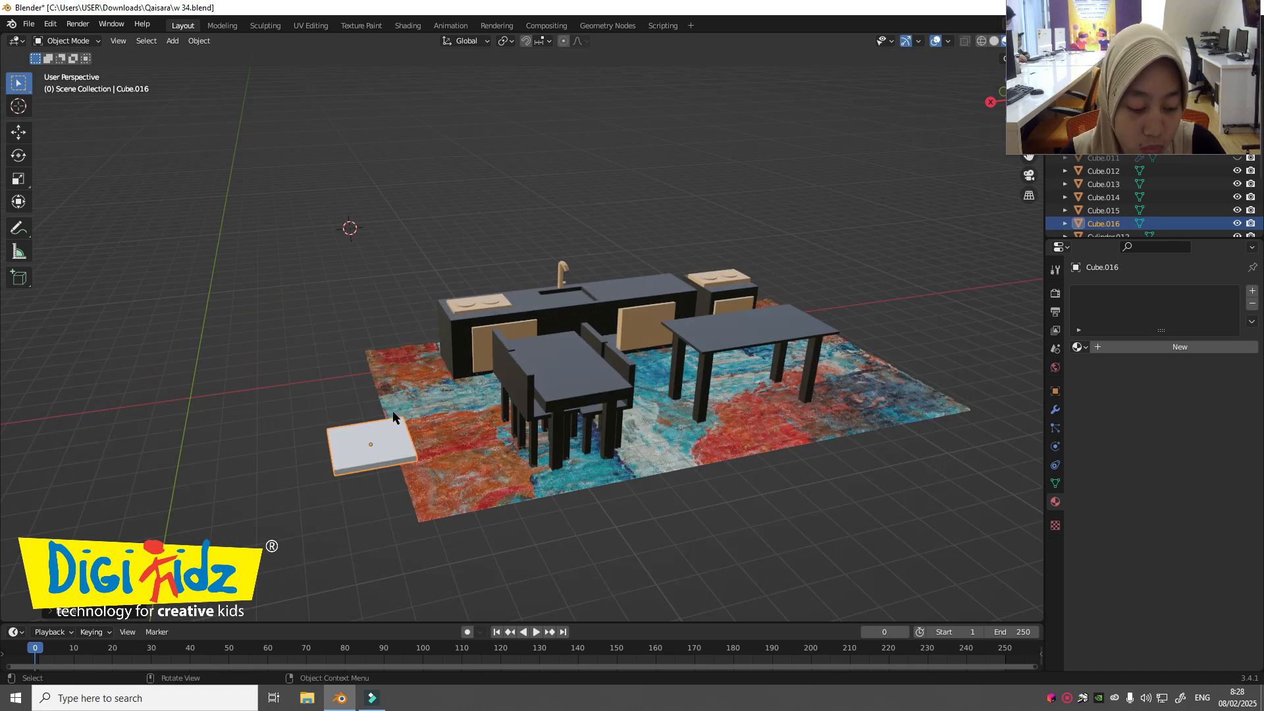
key(s)
key(y)
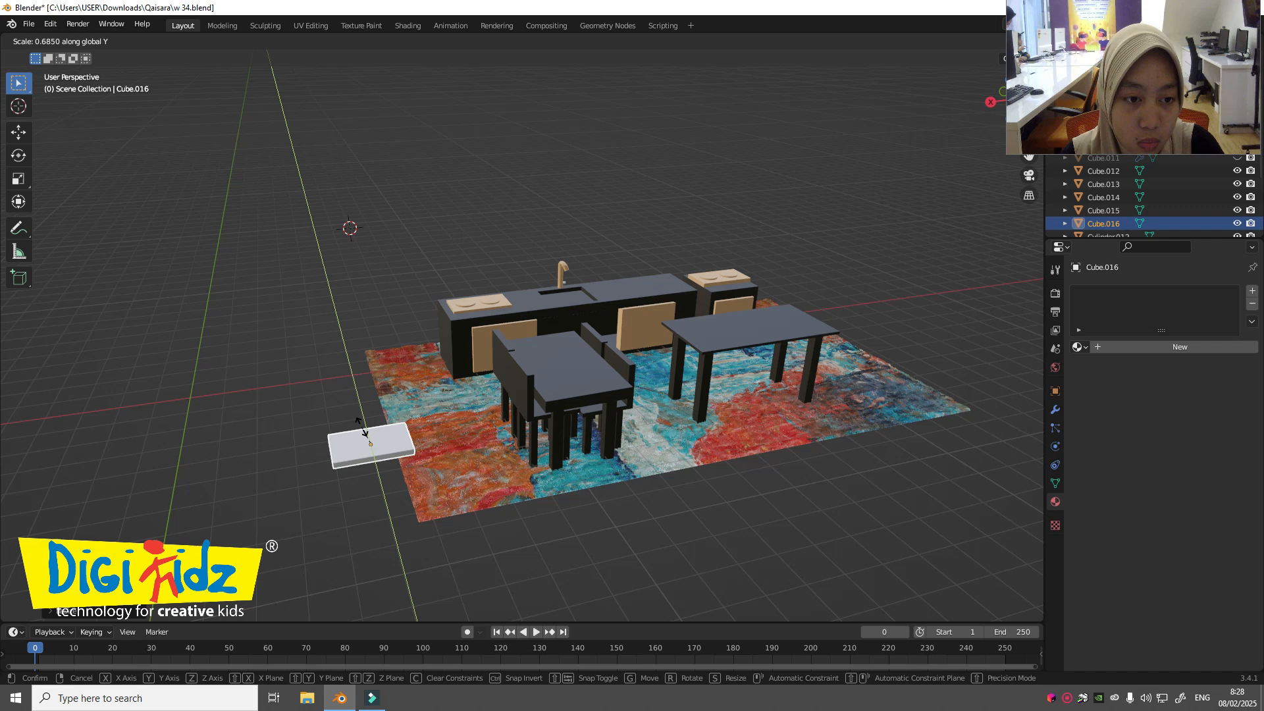
click(366, 425)
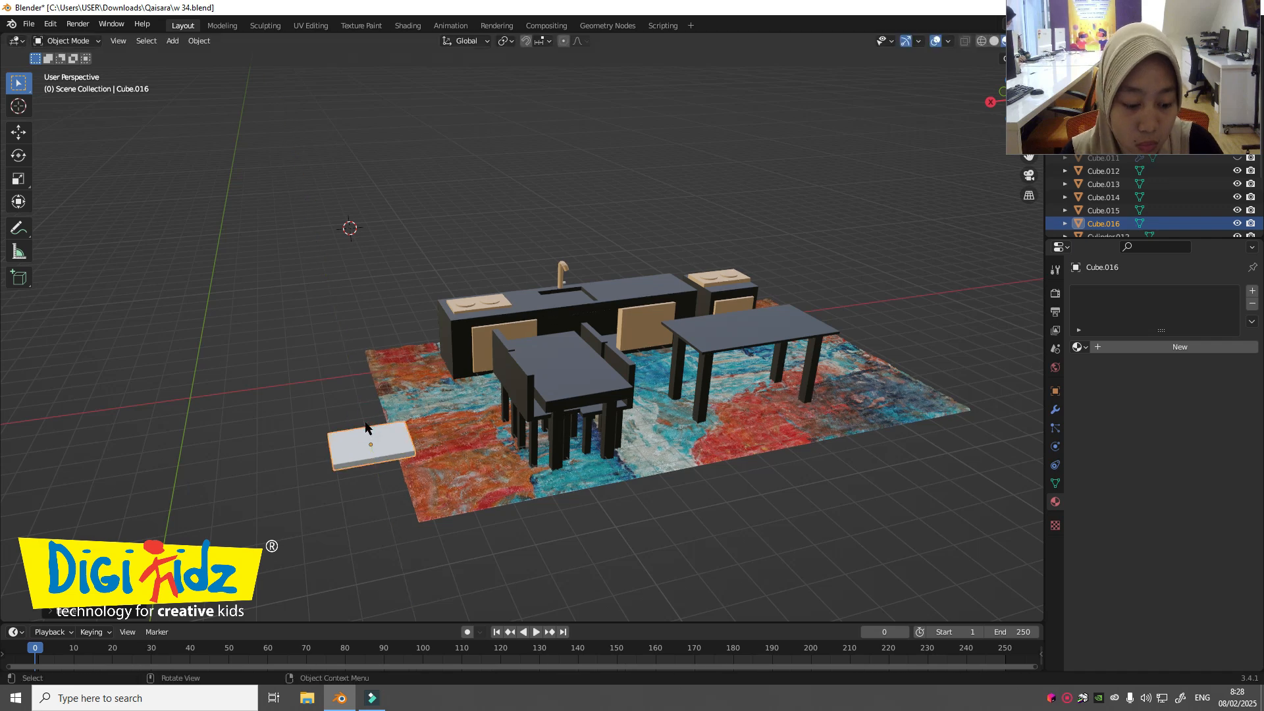
Step: Shorten the slab beside the carpet by scaling it to about 0.65 along X
key(s)
key(x)
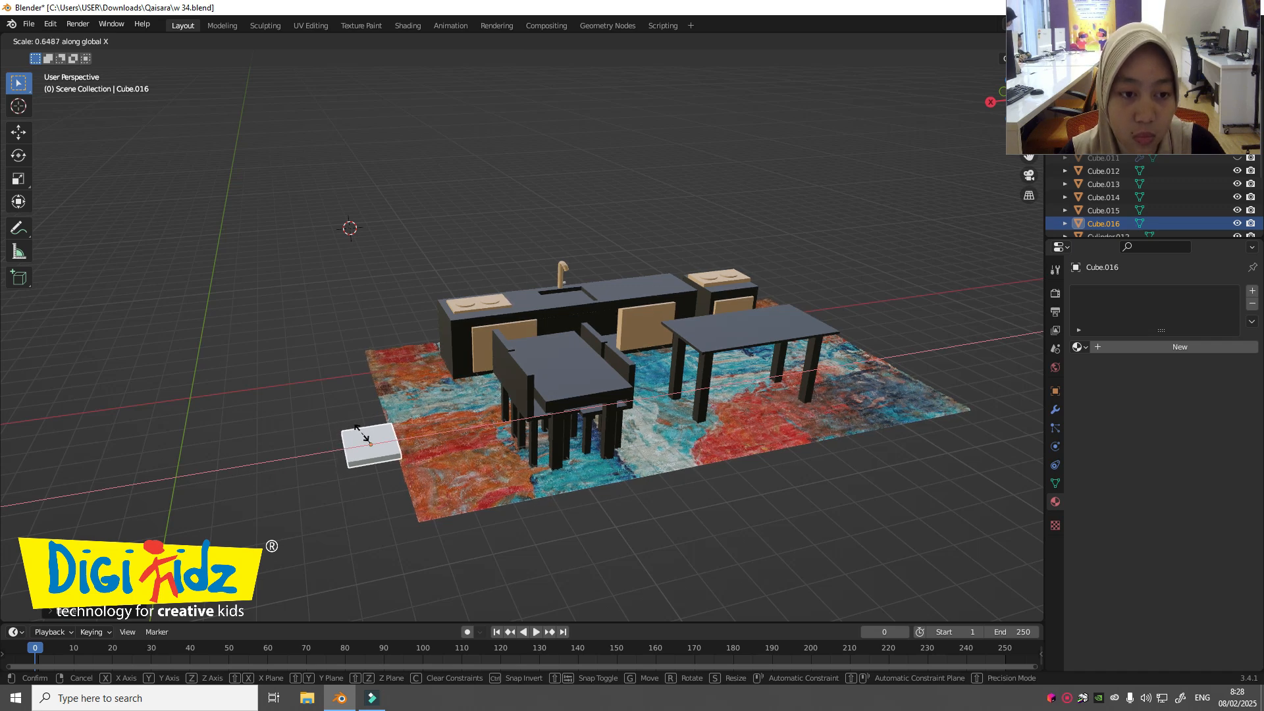
click(359, 432)
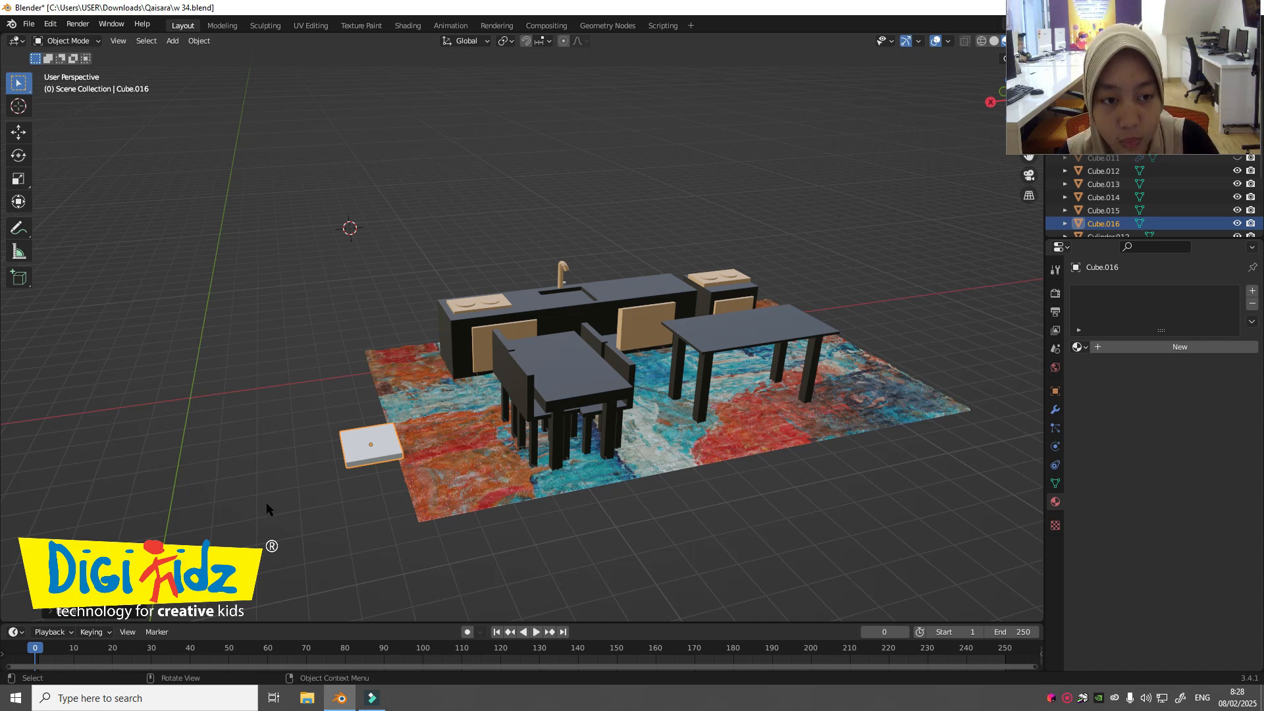
Step: Move the slab along X onto the carpet, just past the end of the new table
key(g)
key(x)
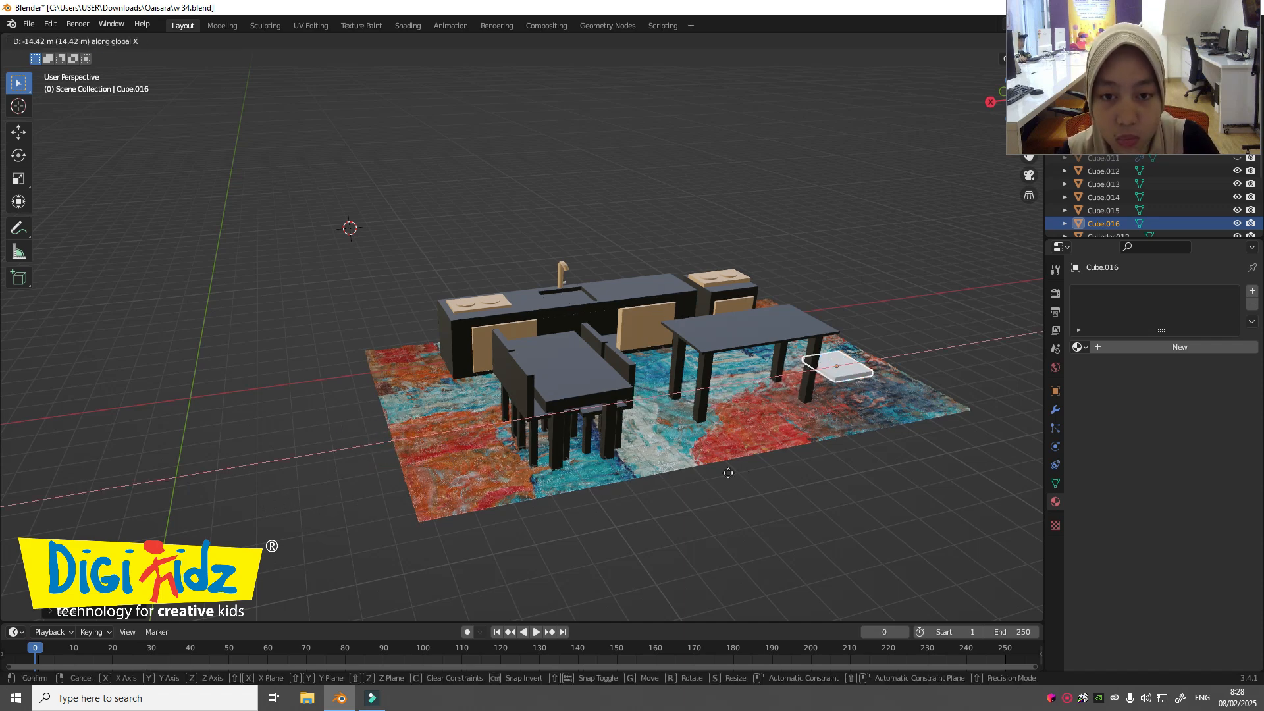
click(668, 487)
middle_drag(772, 453, 741, 454)
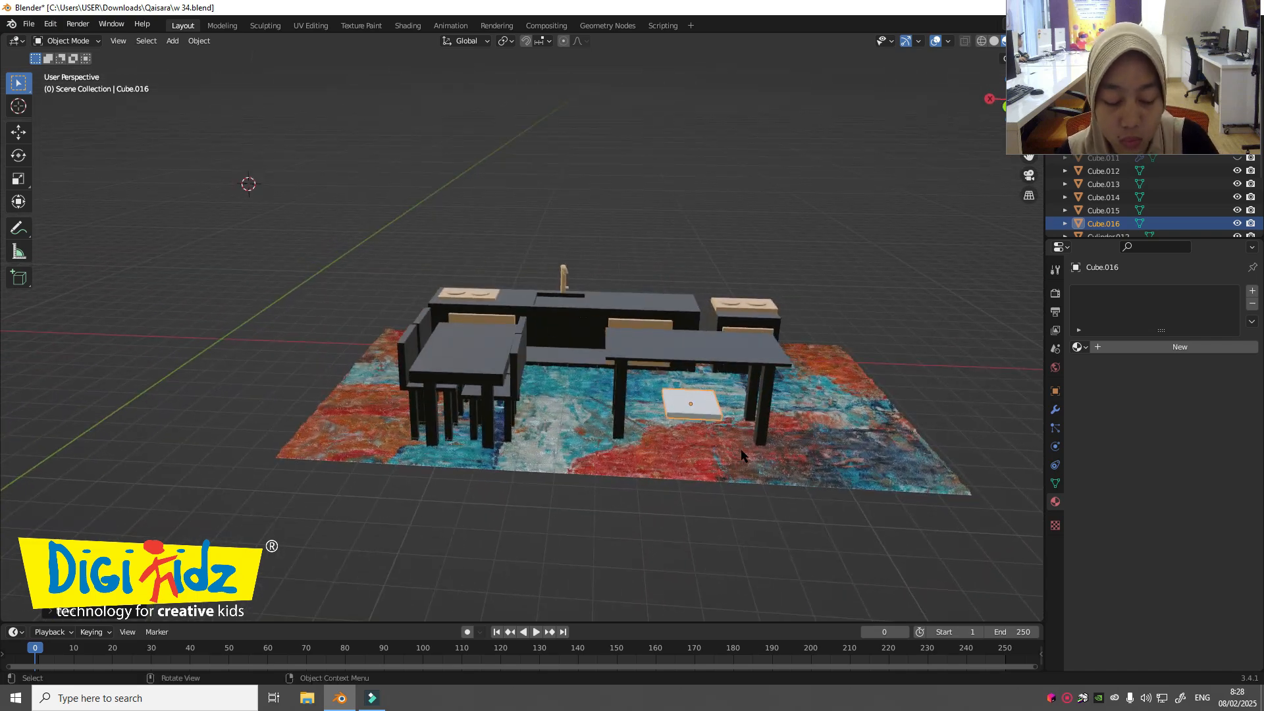
key(g)
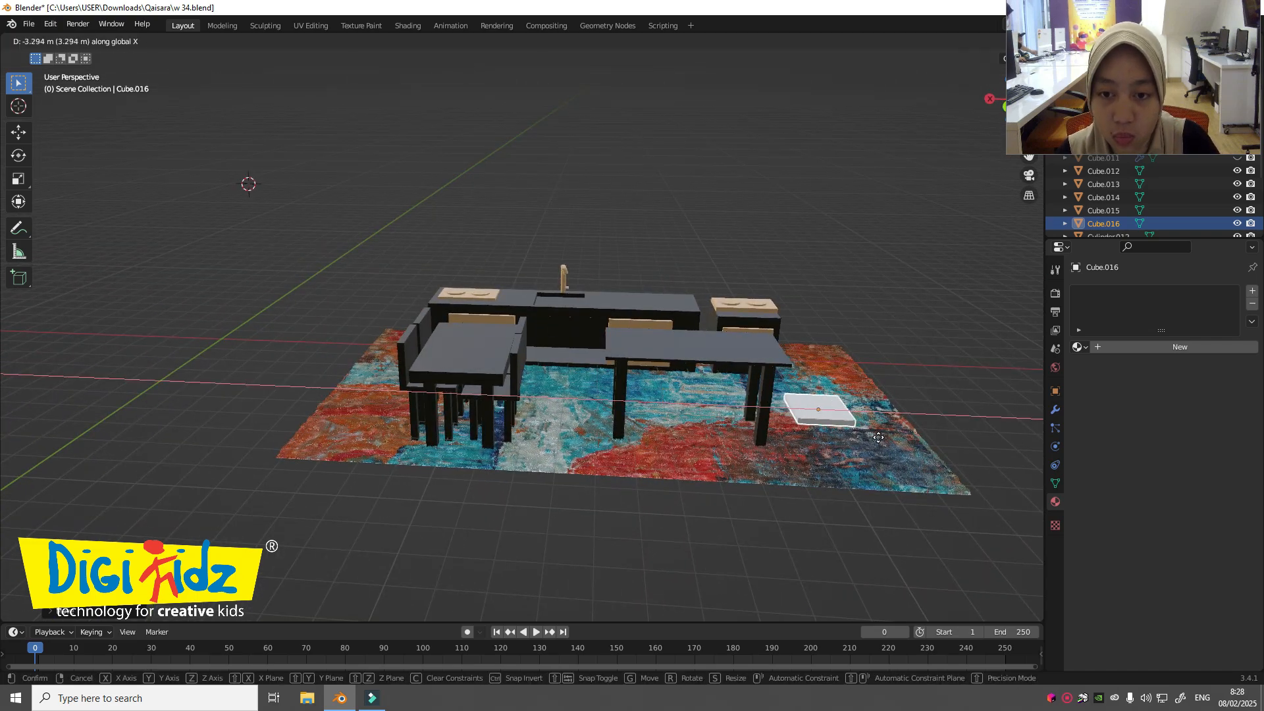
click(882, 448)
Step: Raise the slab slightly along Z above the carpet
mouse_move(884, 501)
middle_down()
mouse_move(874, 488)
mouse_move(903, 500)
mouse_move(886, 509)
middle_up()
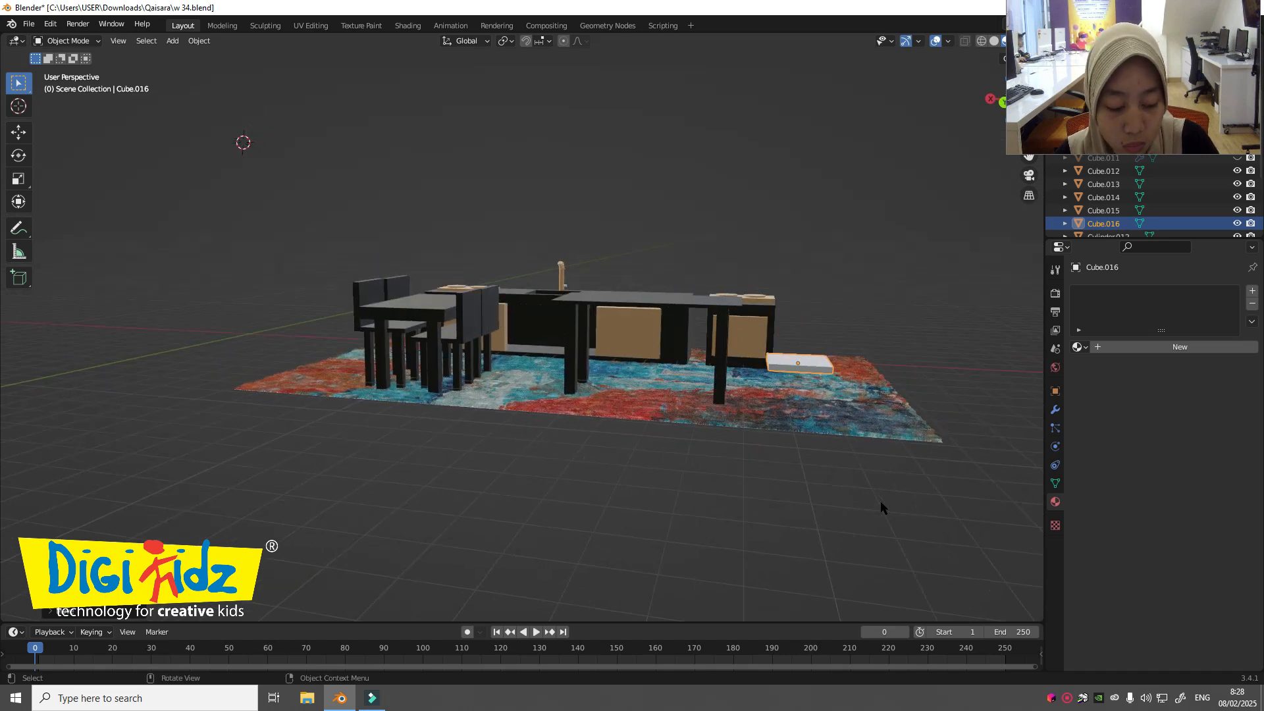
key(g)
key(z)
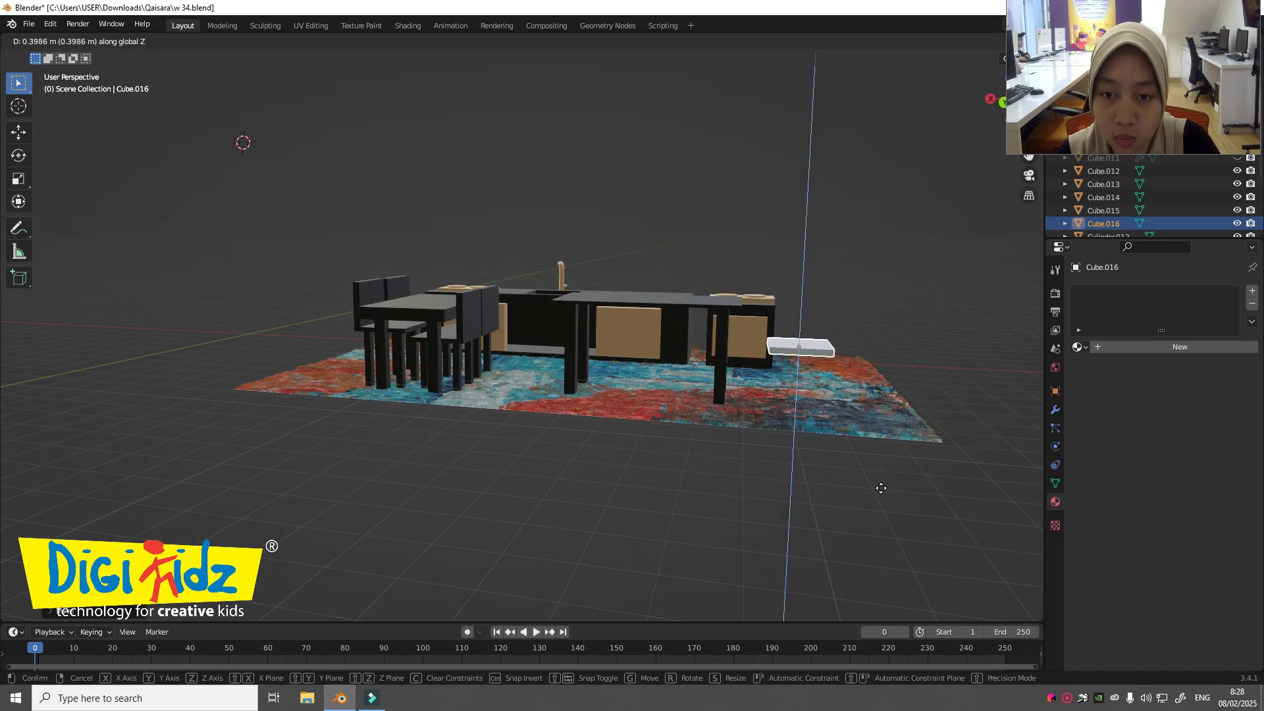
click(879, 492)
Step: In Edit Mode, split the slab through its middle with loop cuts in both directions
middle_drag(877, 493, 855, 432)
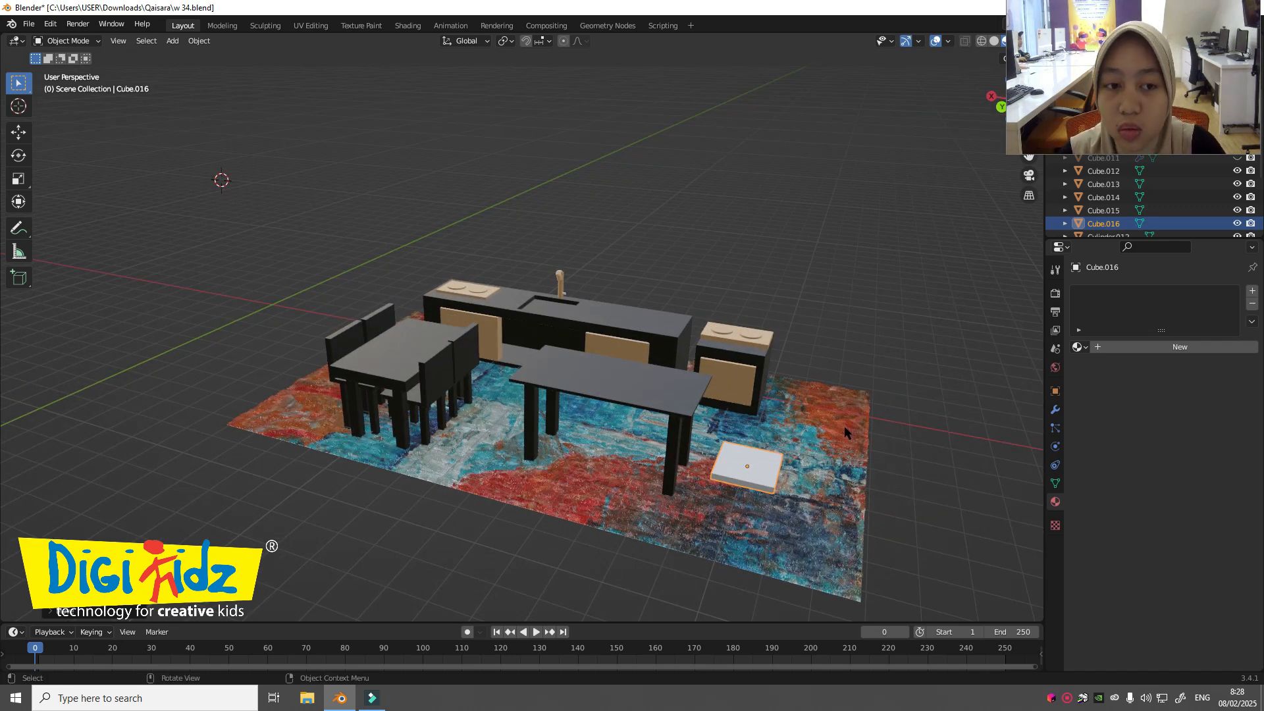
middle_drag(850, 477, 902, 463)
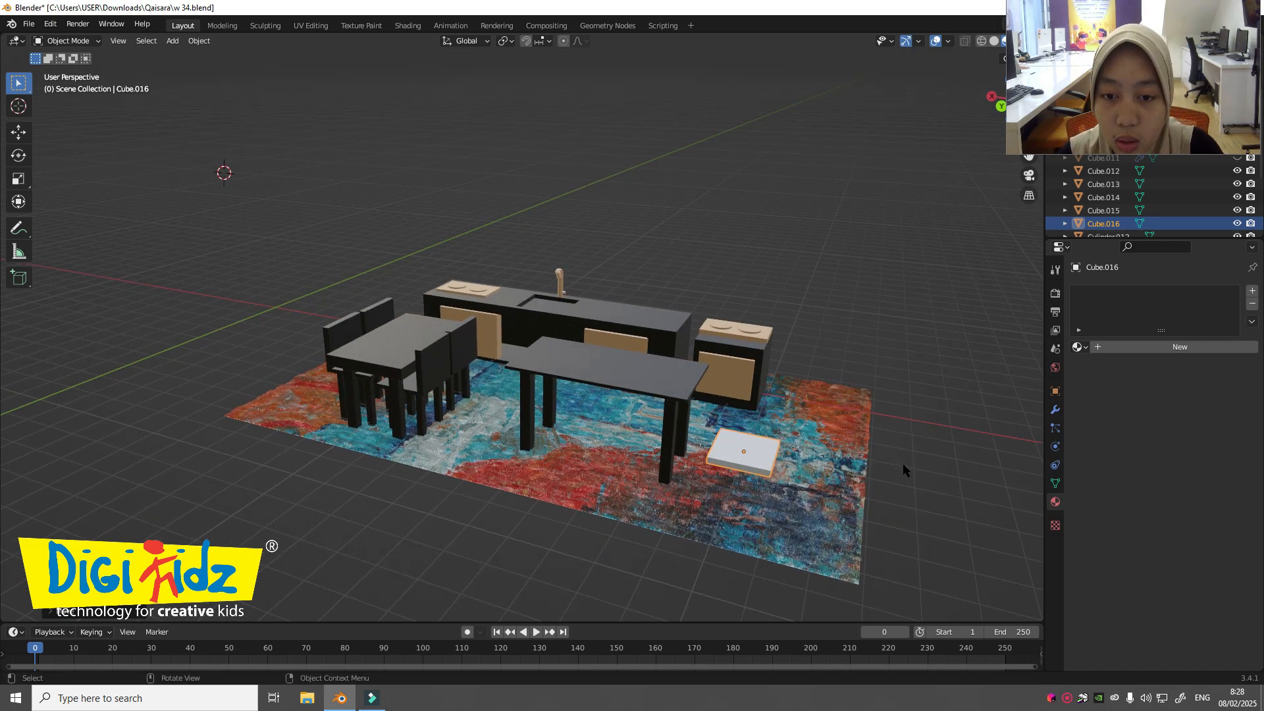
click(92, 43)
click(76, 71)
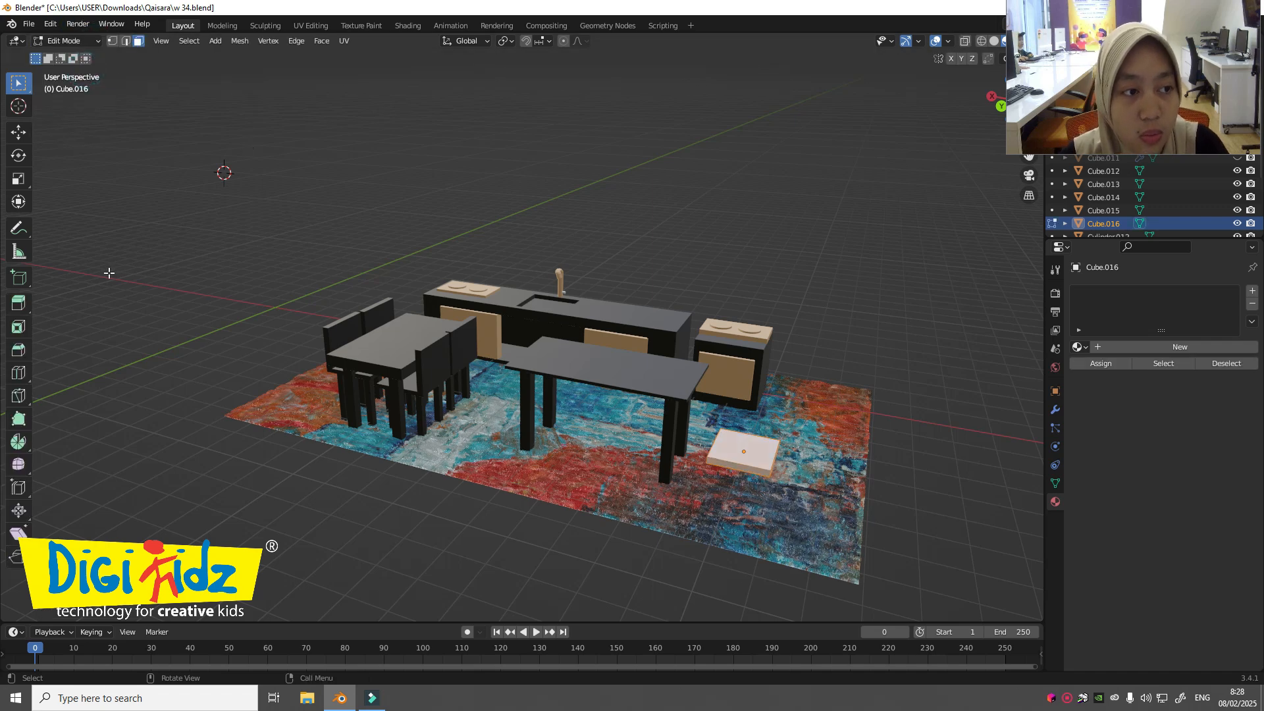
click(18, 373)
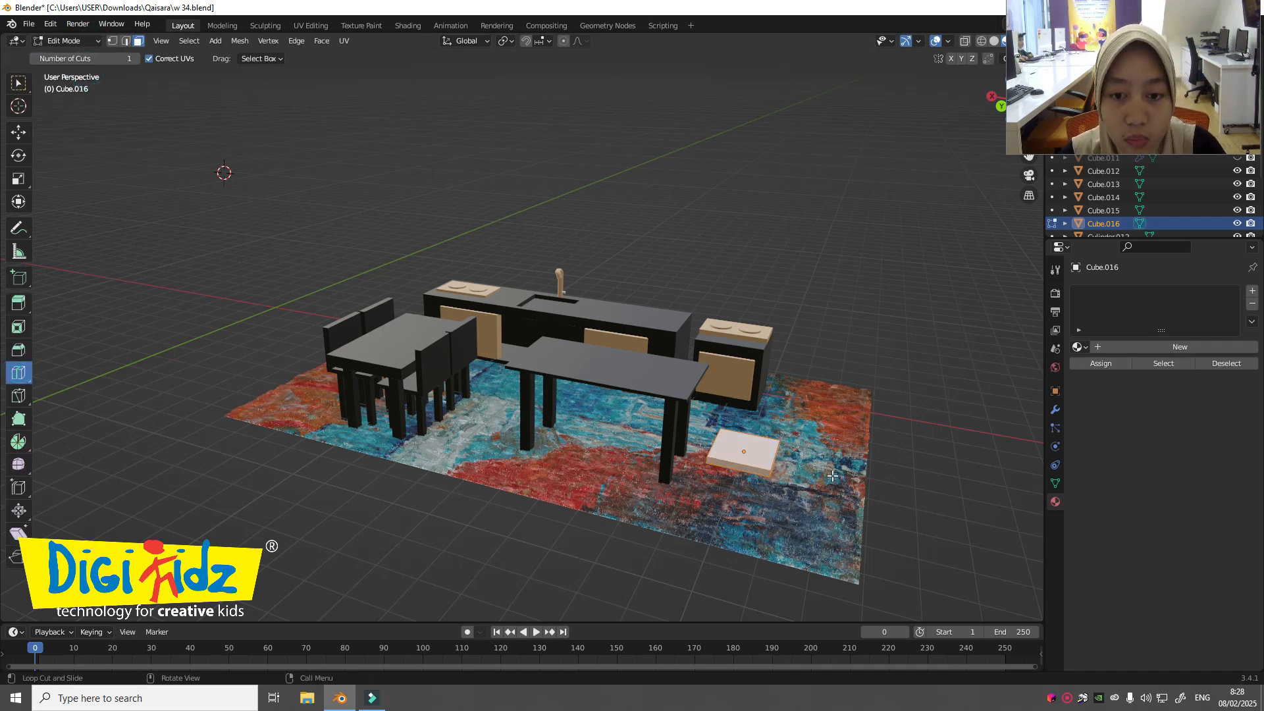
click(770, 458)
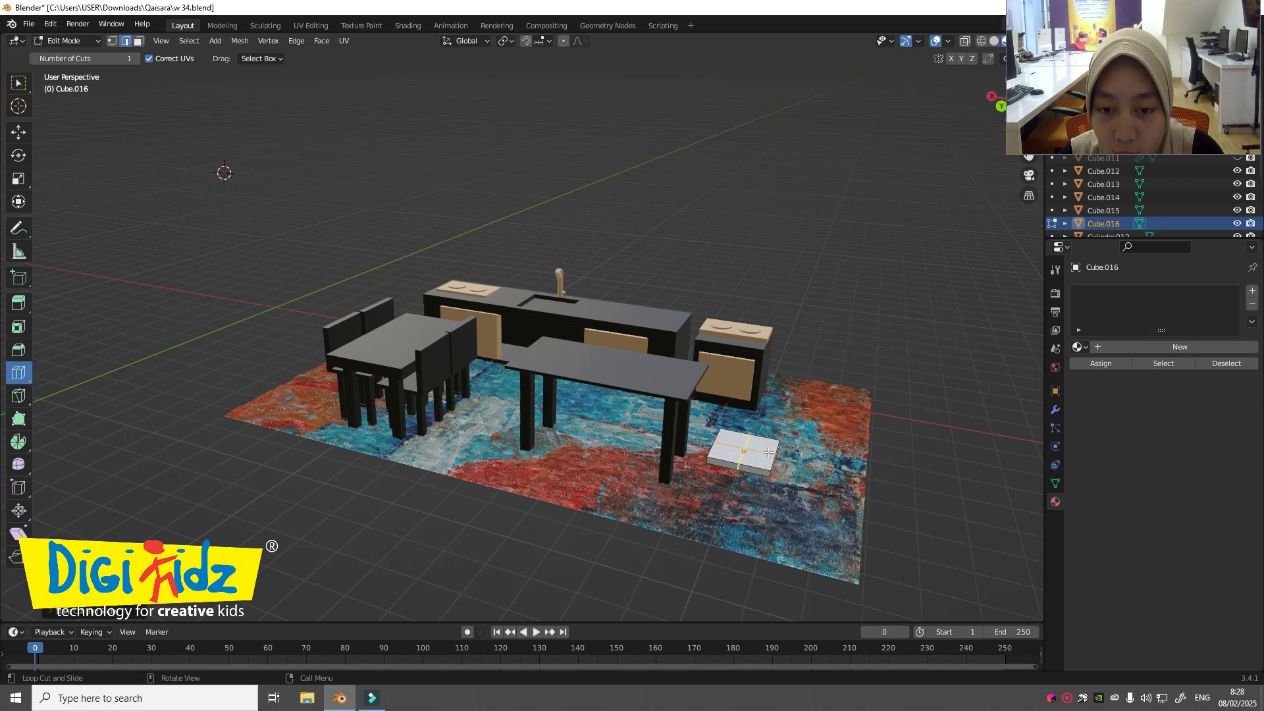
click(769, 453)
click(772, 448)
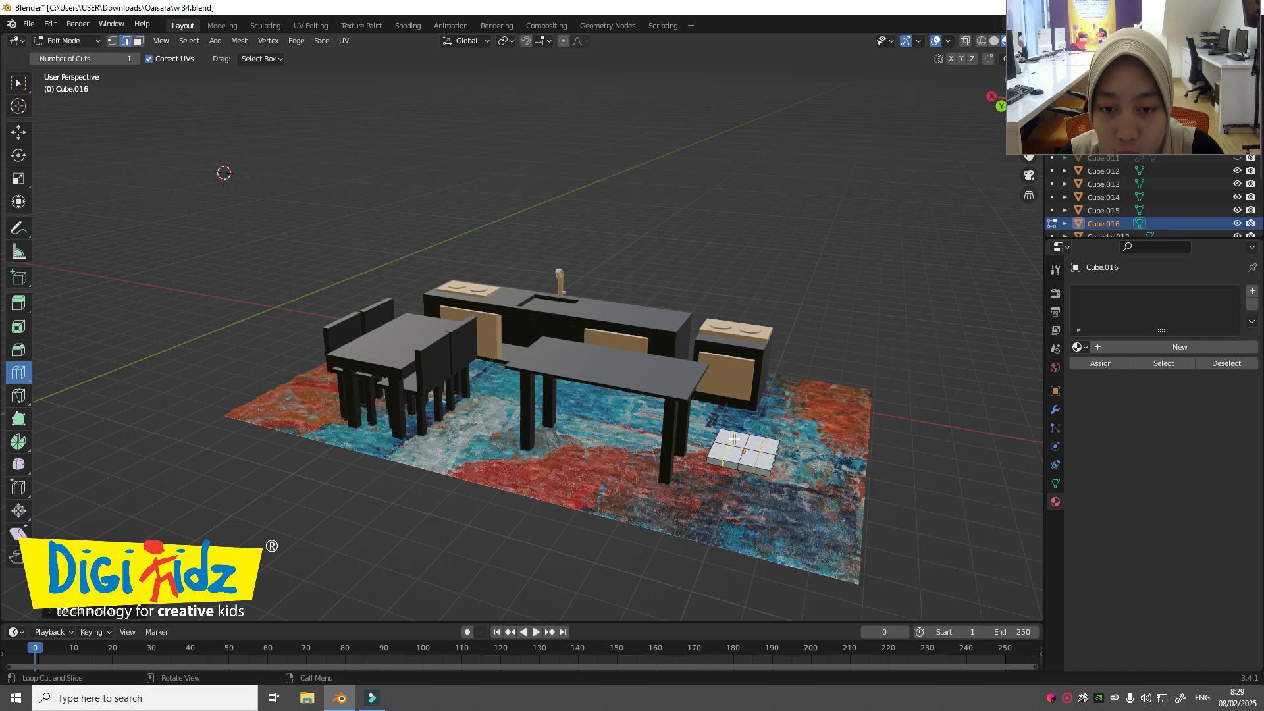
Step: Add further parallel loop cuts across the slab, dividing its length into eight narrow strips
click(770, 448)
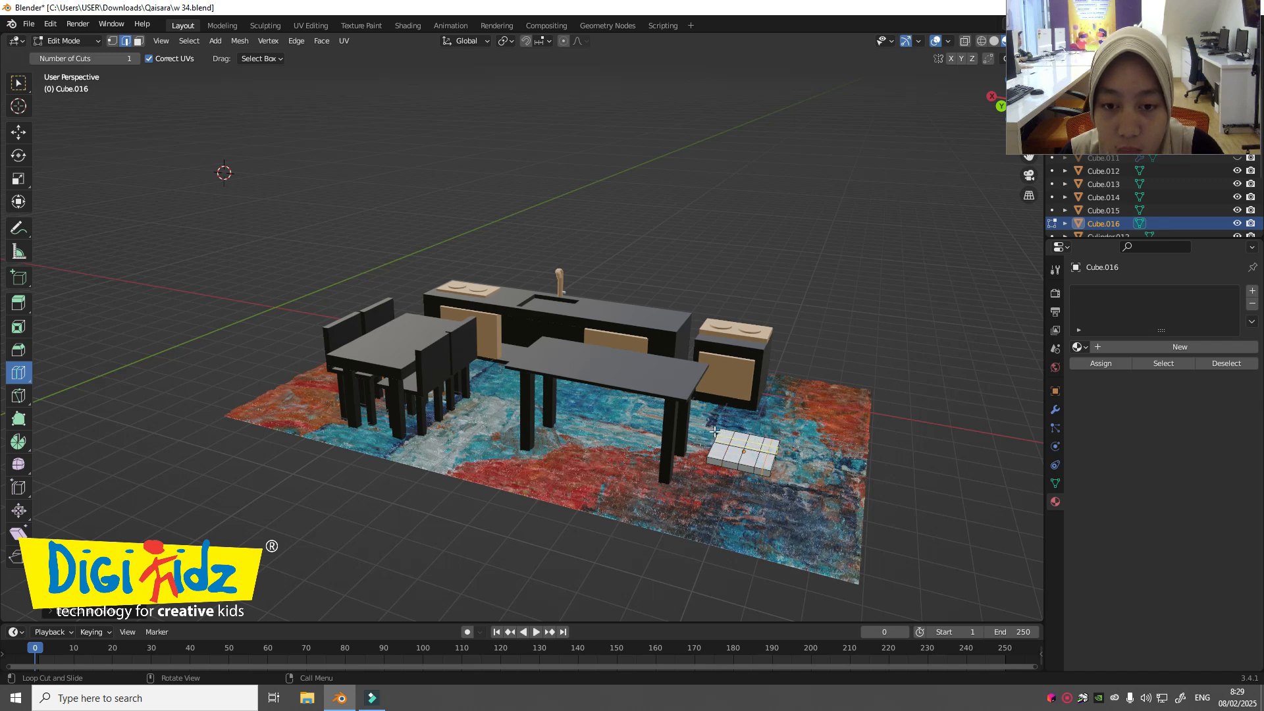
click(724, 428)
click(740, 429)
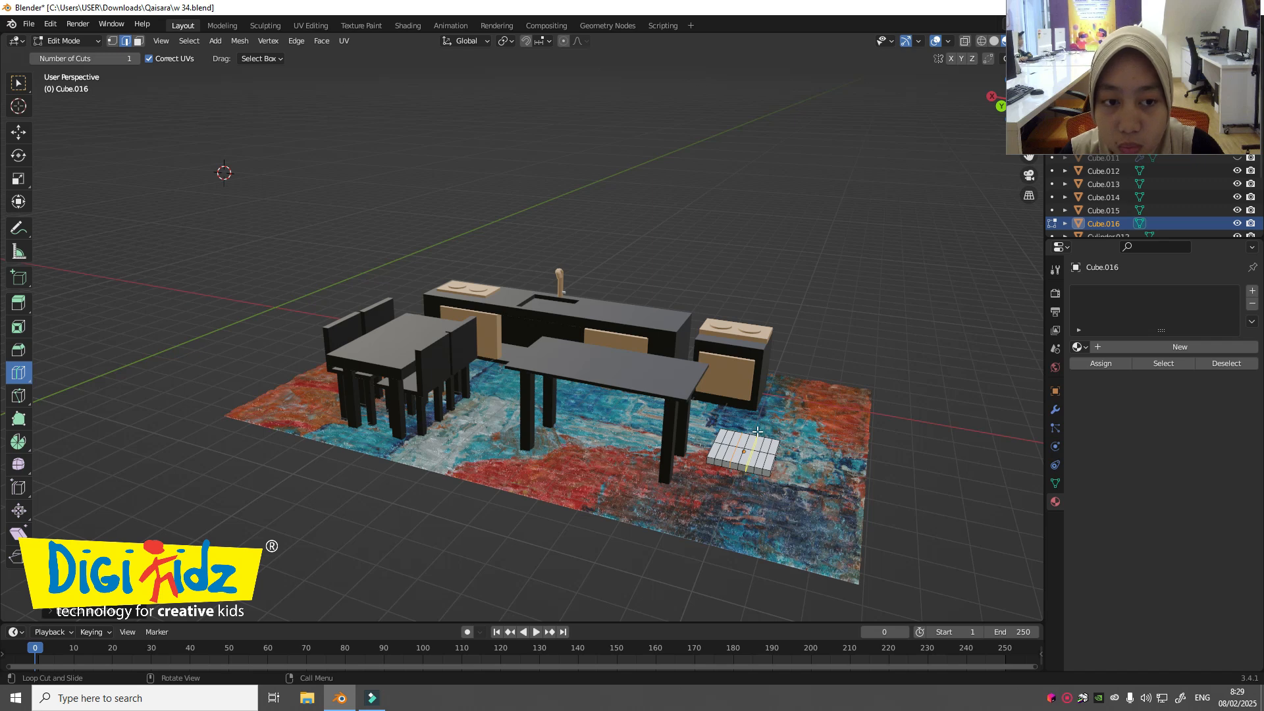
click(758, 431)
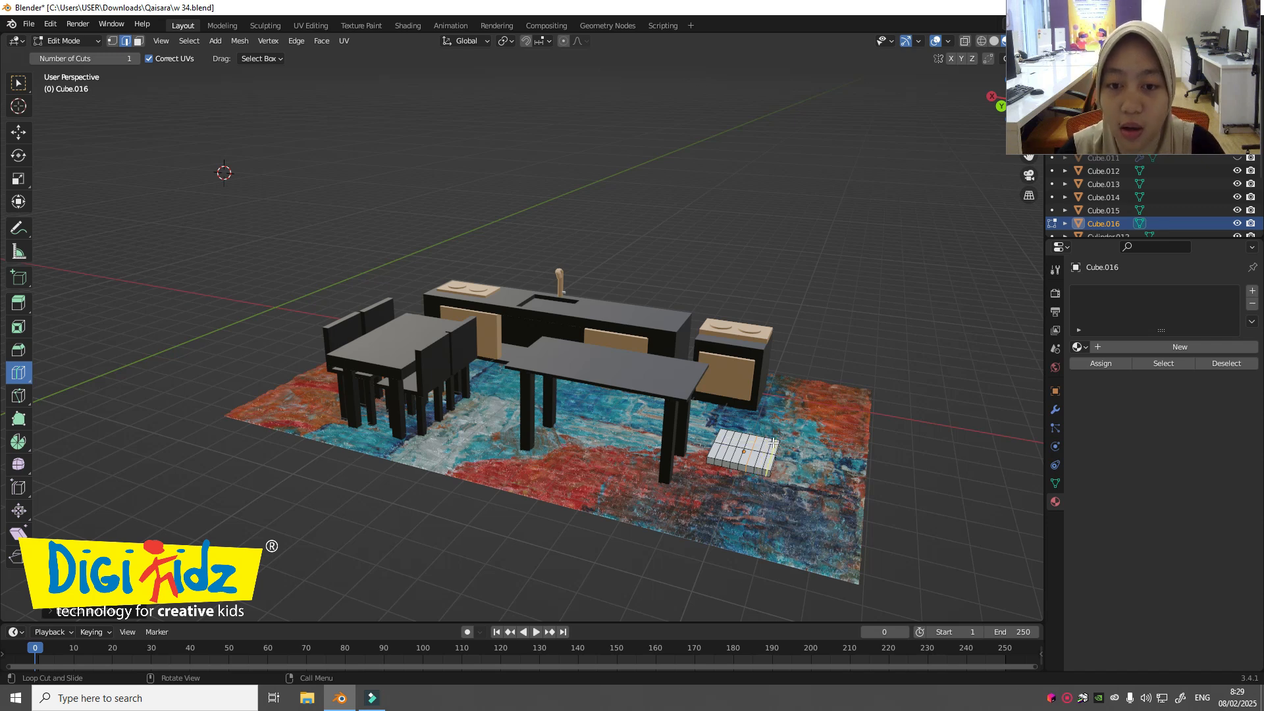
Step: In face select mode, select the top faces of the slab's outermost strip on the side away from the table
click(18, 82)
click(140, 42)
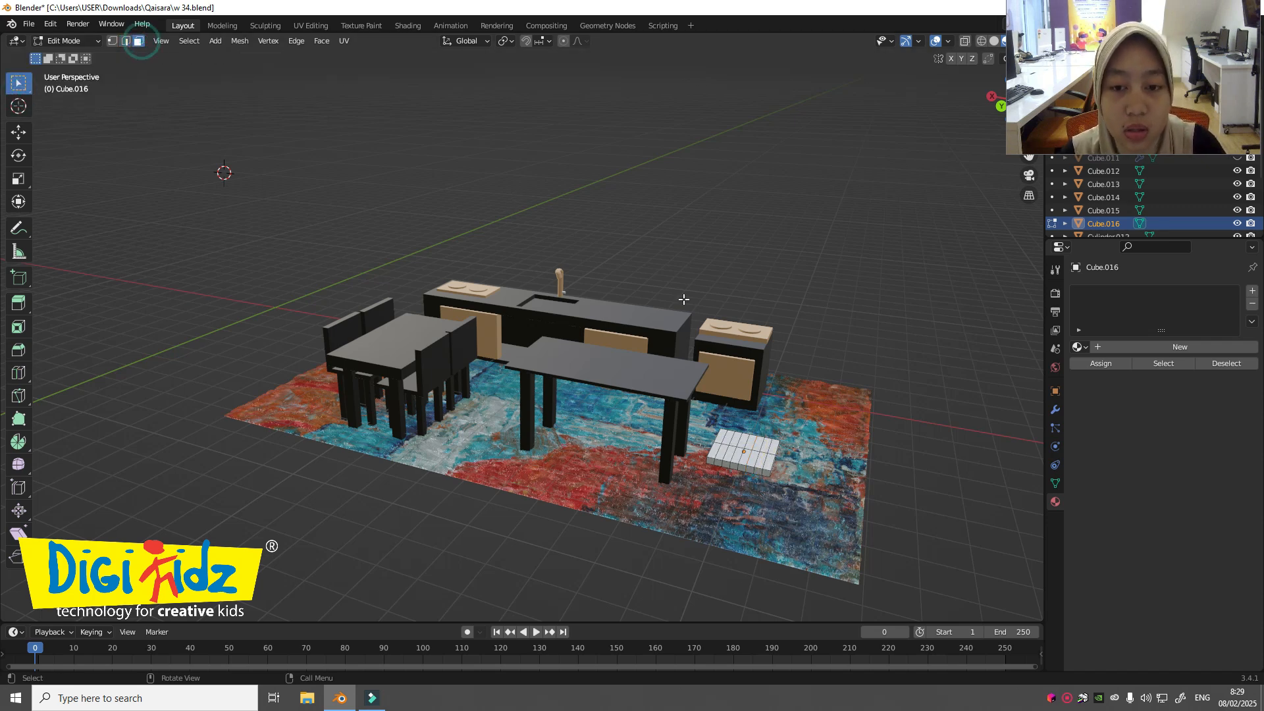
middle_drag(823, 467, 783, 487)
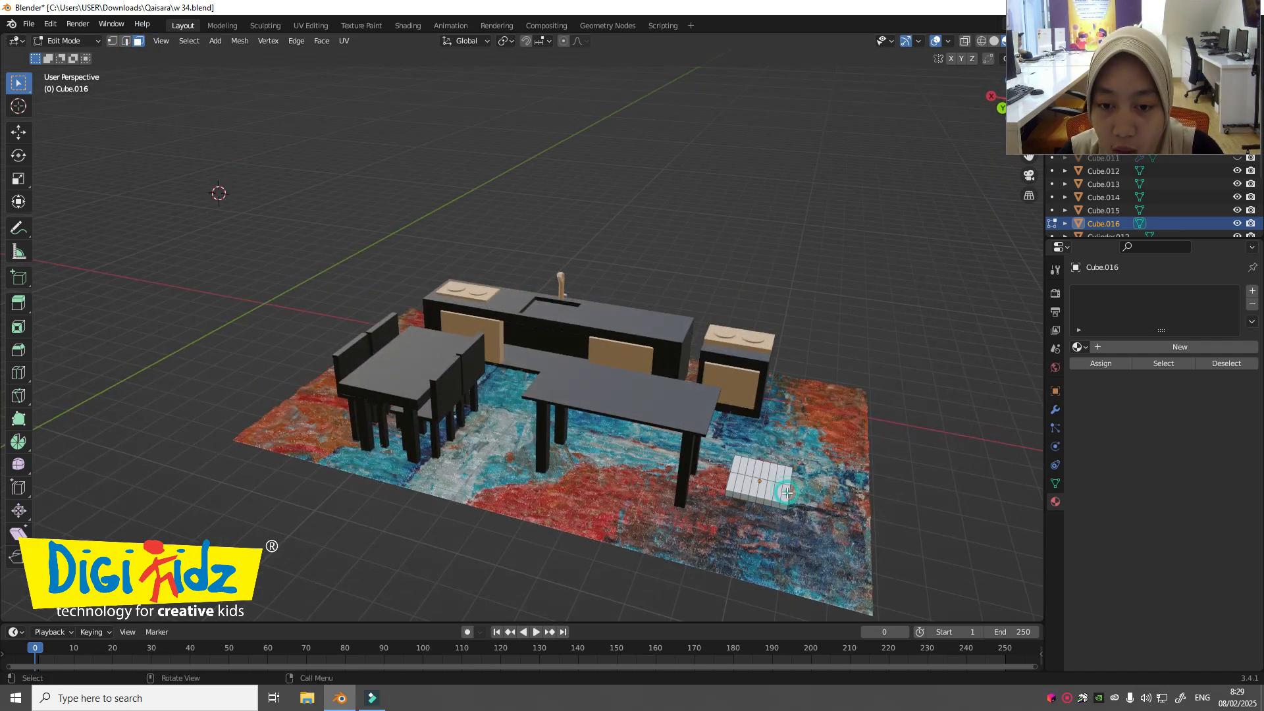
middle_drag(857, 508, 836, 459)
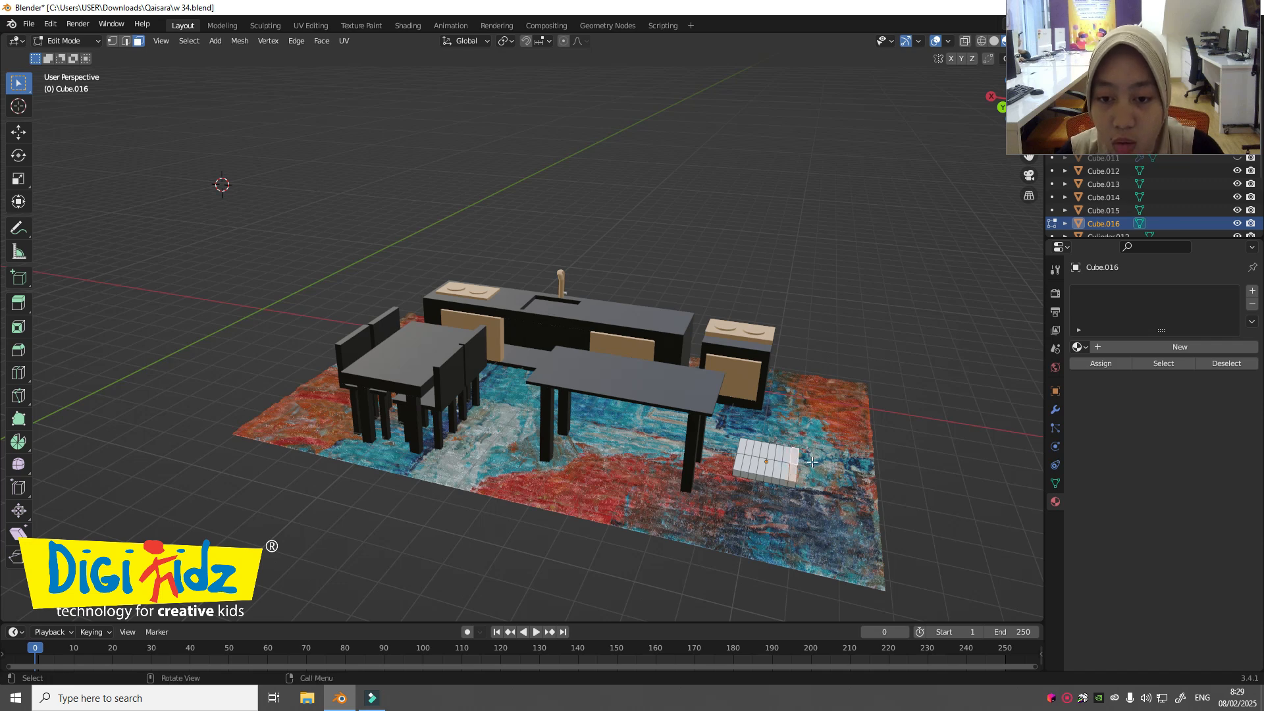
Step: Try extruding the selected end faces upward about 1.1 m, and undo the extrusion
key(e)
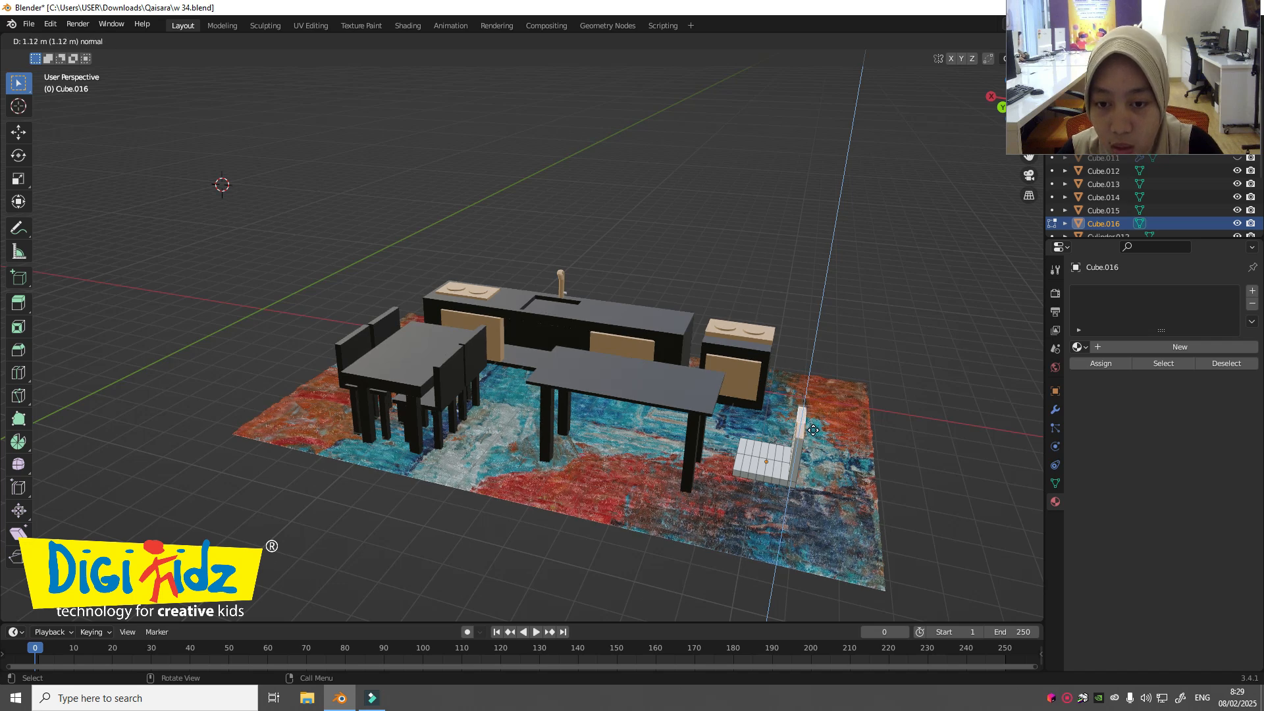
click(813, 432)
middle_drag(813, 432, 857, 467)
key(ctrl+z)
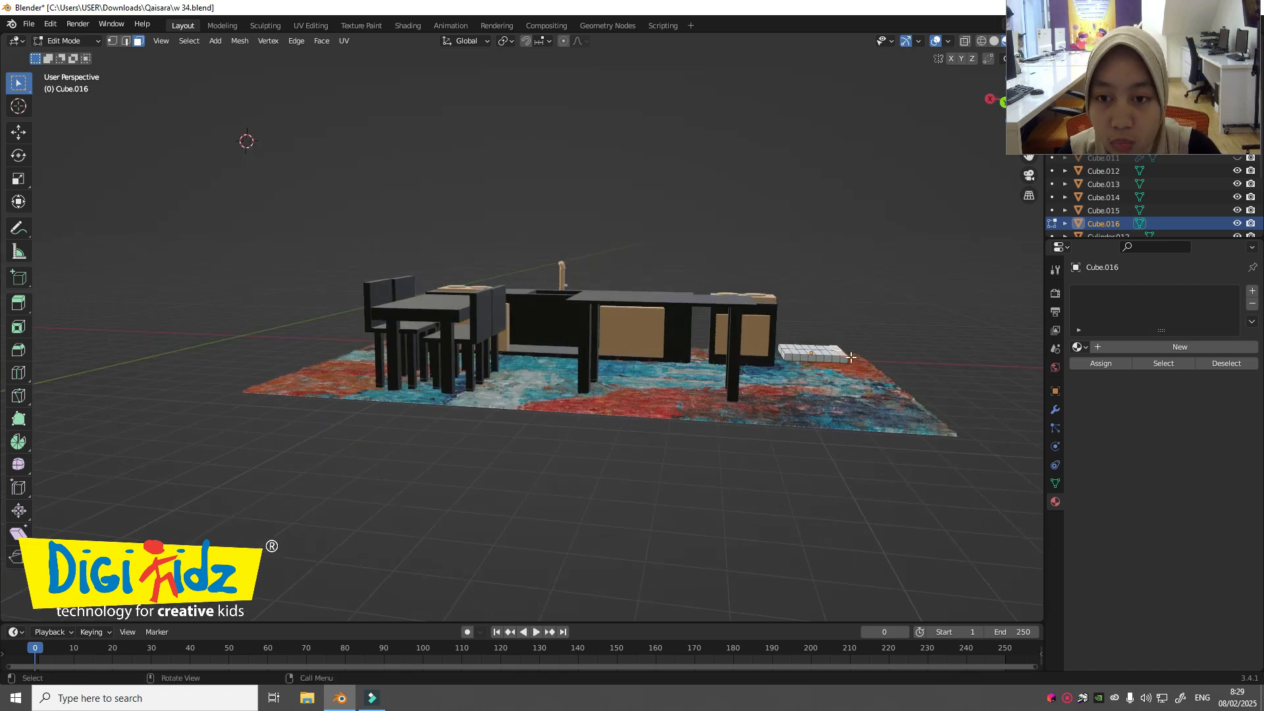
Step: Extrude the slab's selected end faces upward about 1.3 m to form the chair's backrest
key(e)
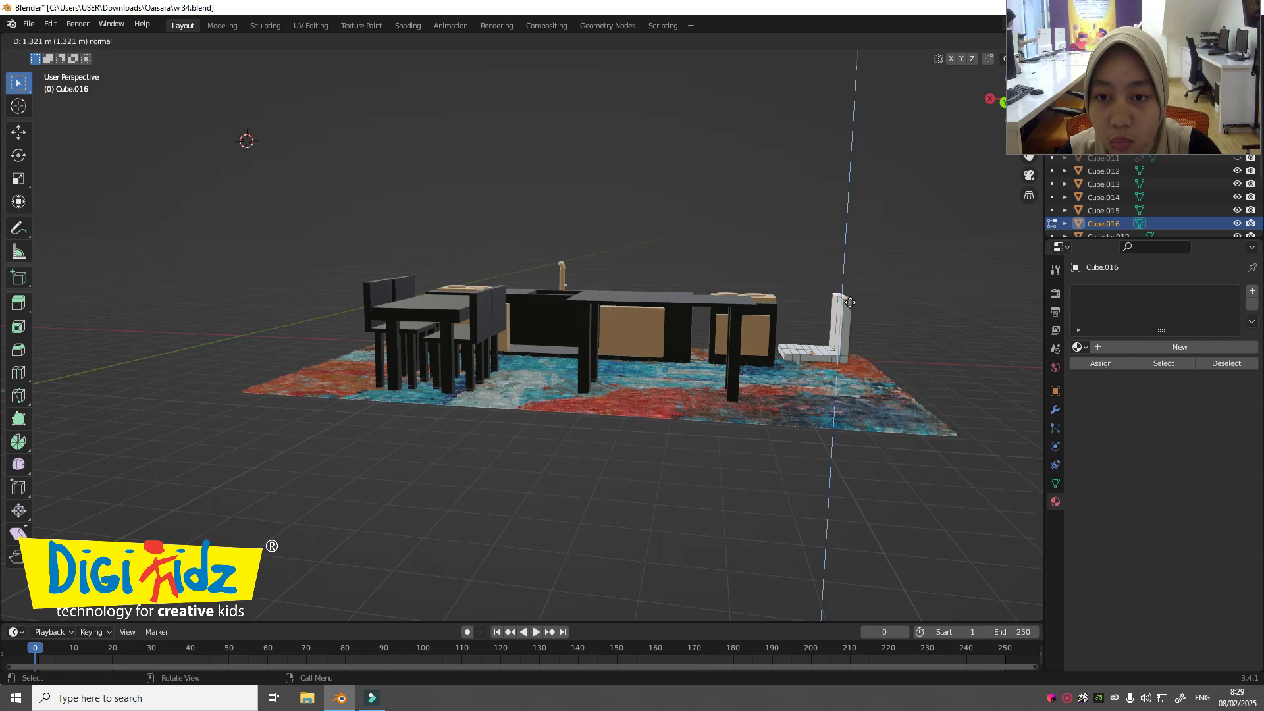
click(848, 301)
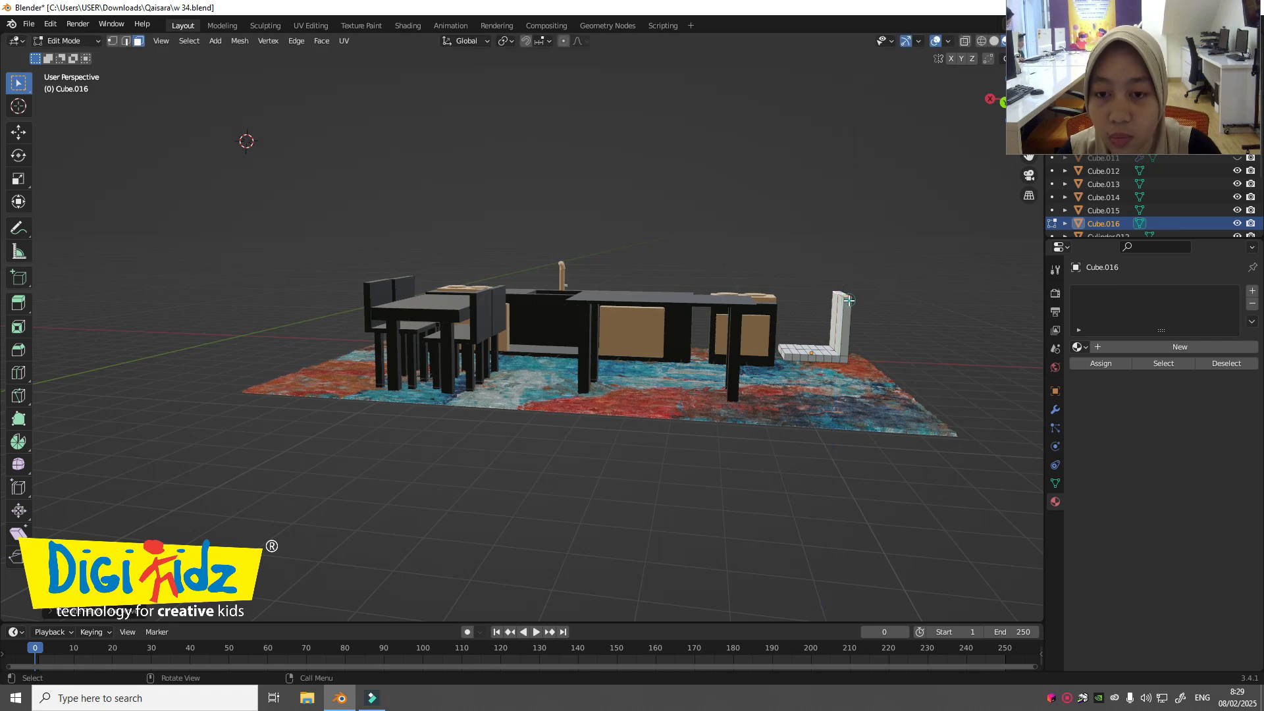
middle_drag(921, 345, 906, 386)
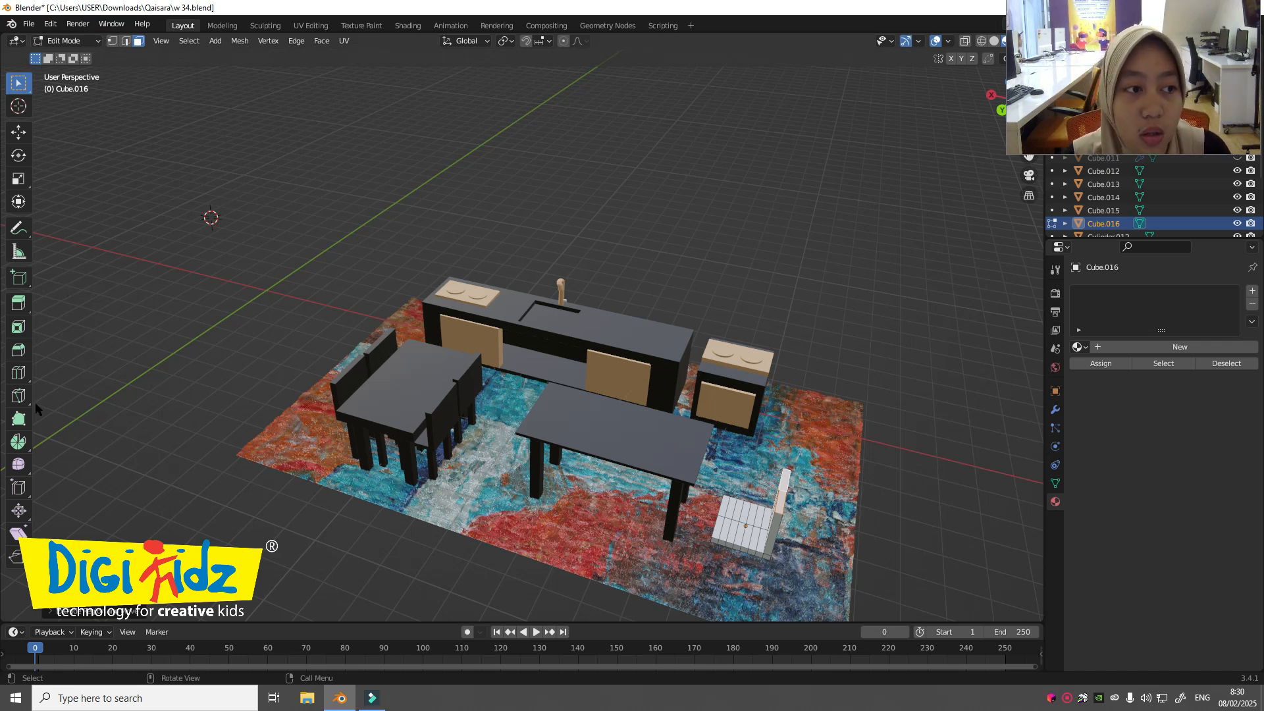
Step: Add loop cuts across the seat's existing strips to form a fine grid, and return to face selection
click(19, 373)
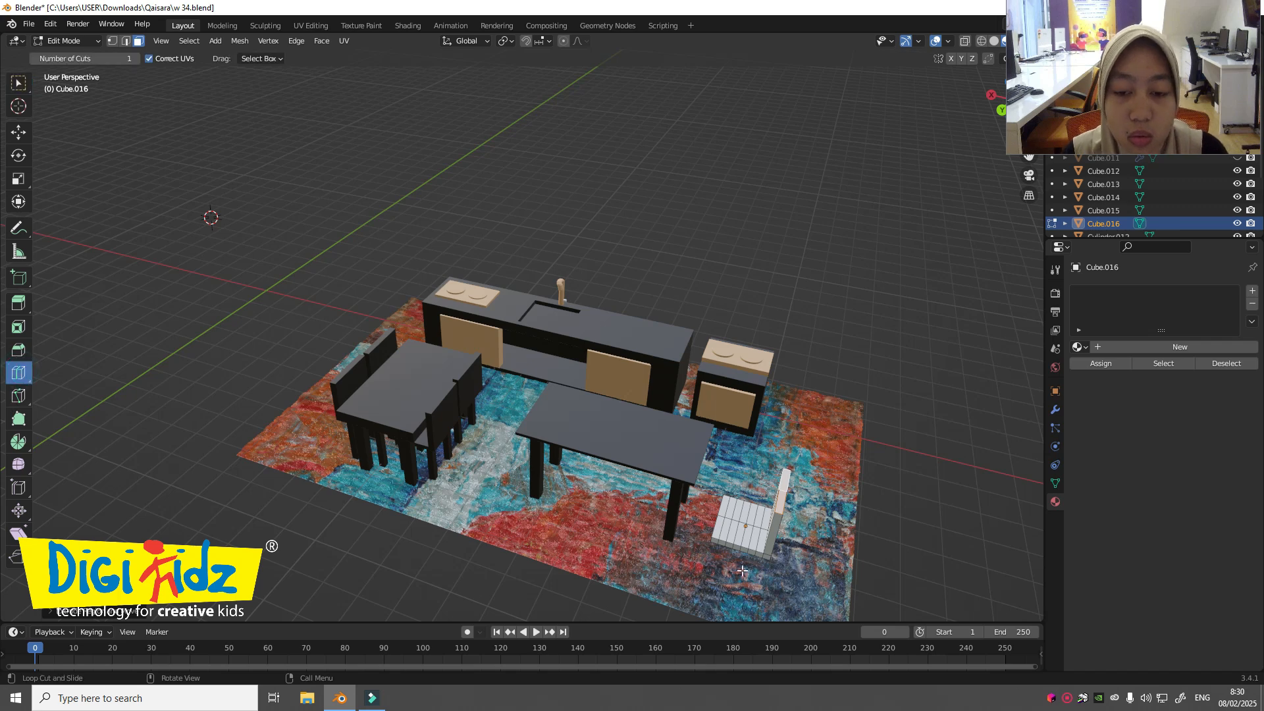
click(741, 538)
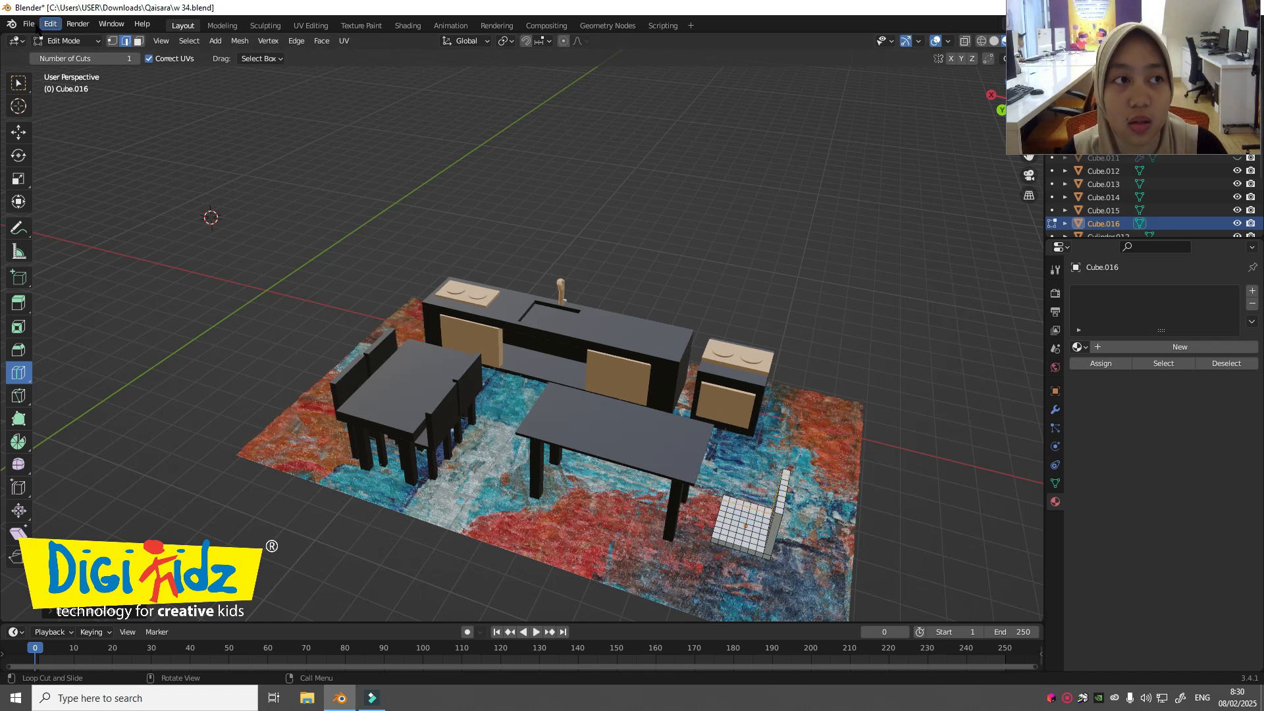
click(18, 82)
click(138, 41)
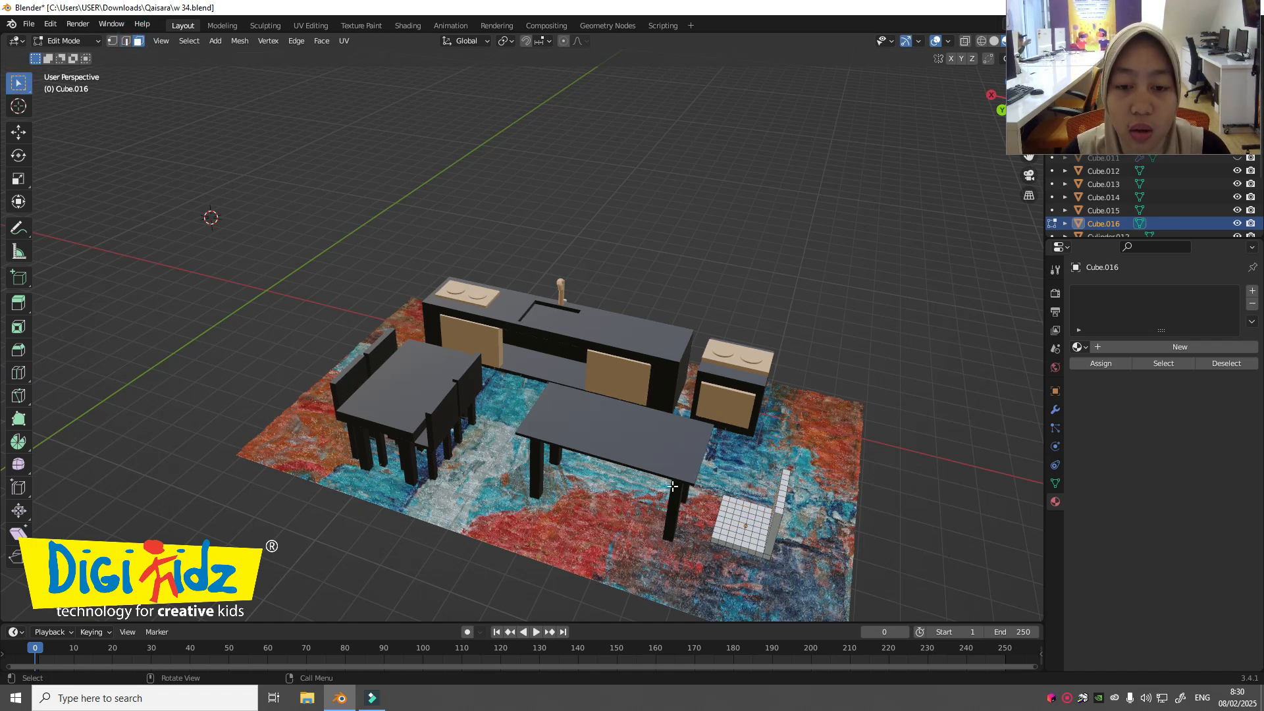
Step: Extrude an underside face near the seat's front corner about 1.25 m downward as the first chair leg
middle_drag(678, 473, 671, 412)
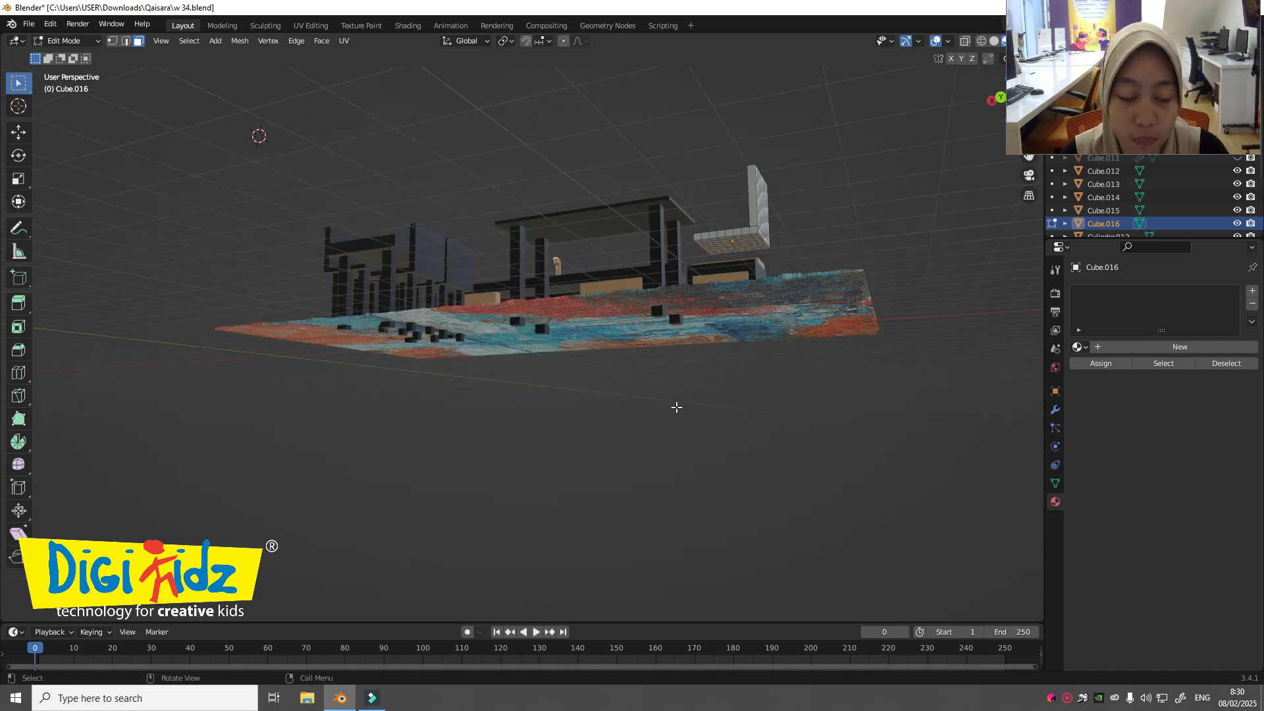
middle_drag(854, 319, 799, 406)
scroll(800, 408, up, 2)
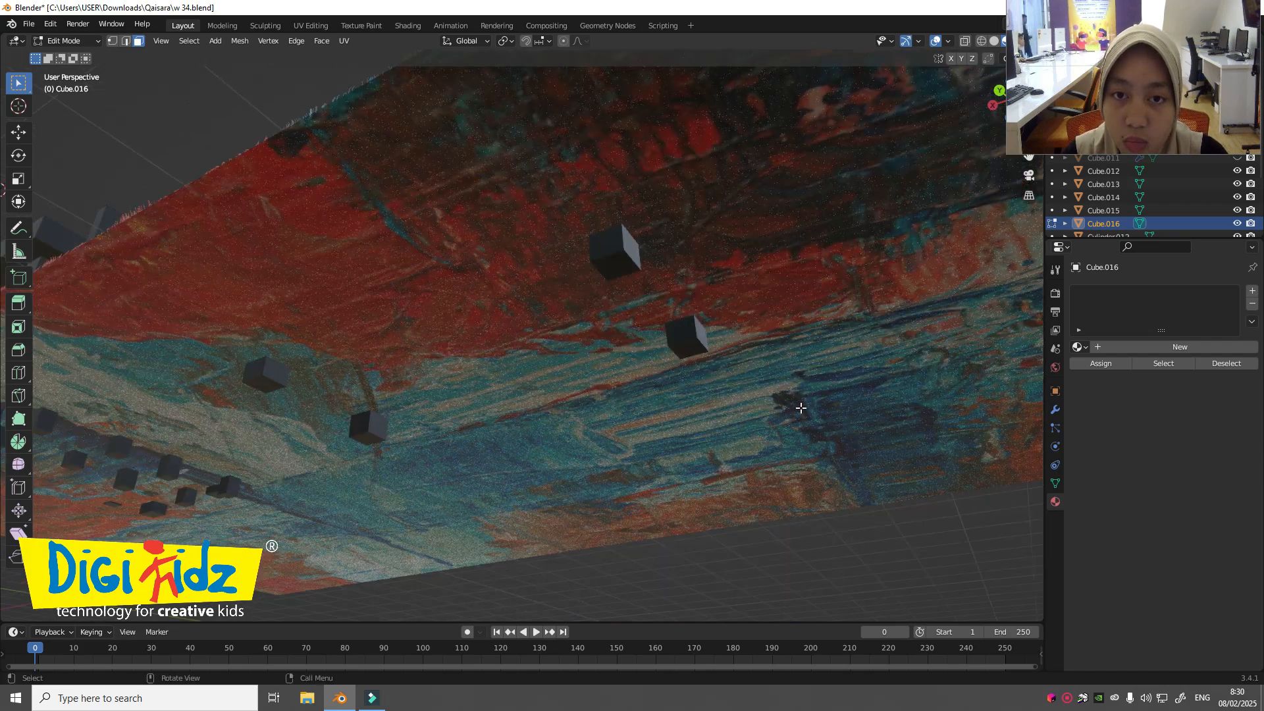
scroll(800, 408, up, 5)
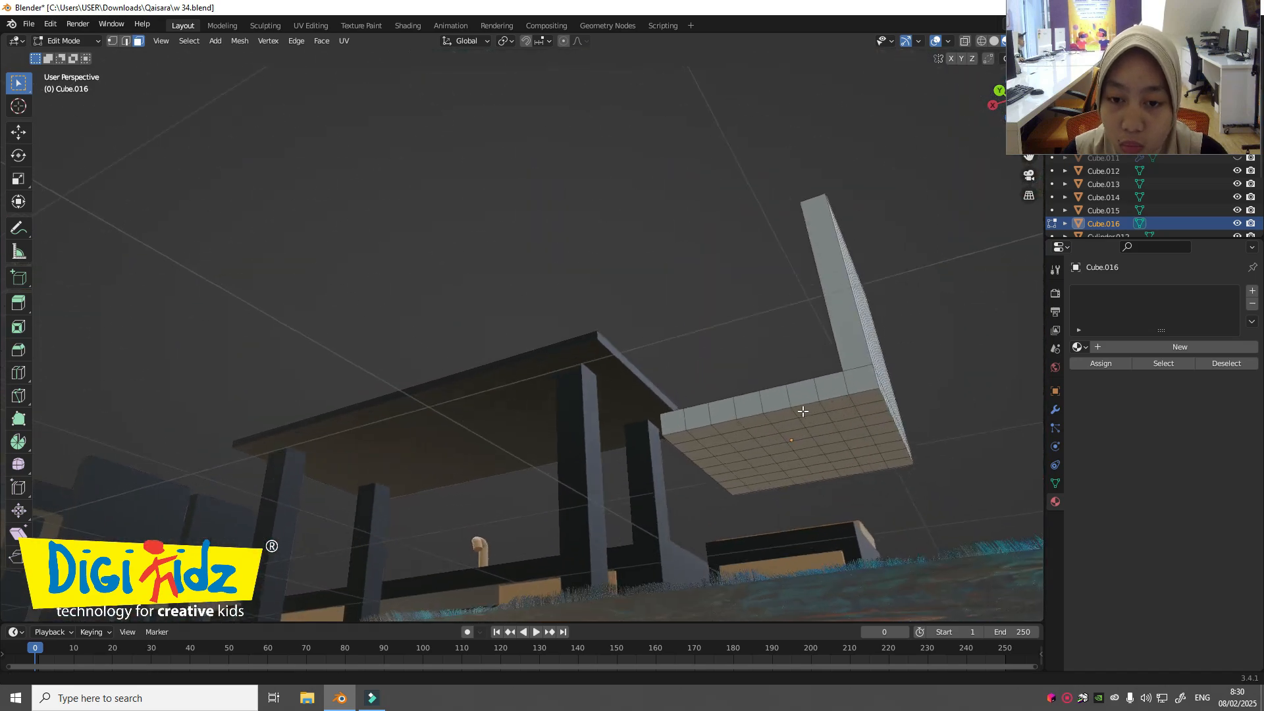
shift+middle_drag(803, 411, 795, 405)
click(711, 437)
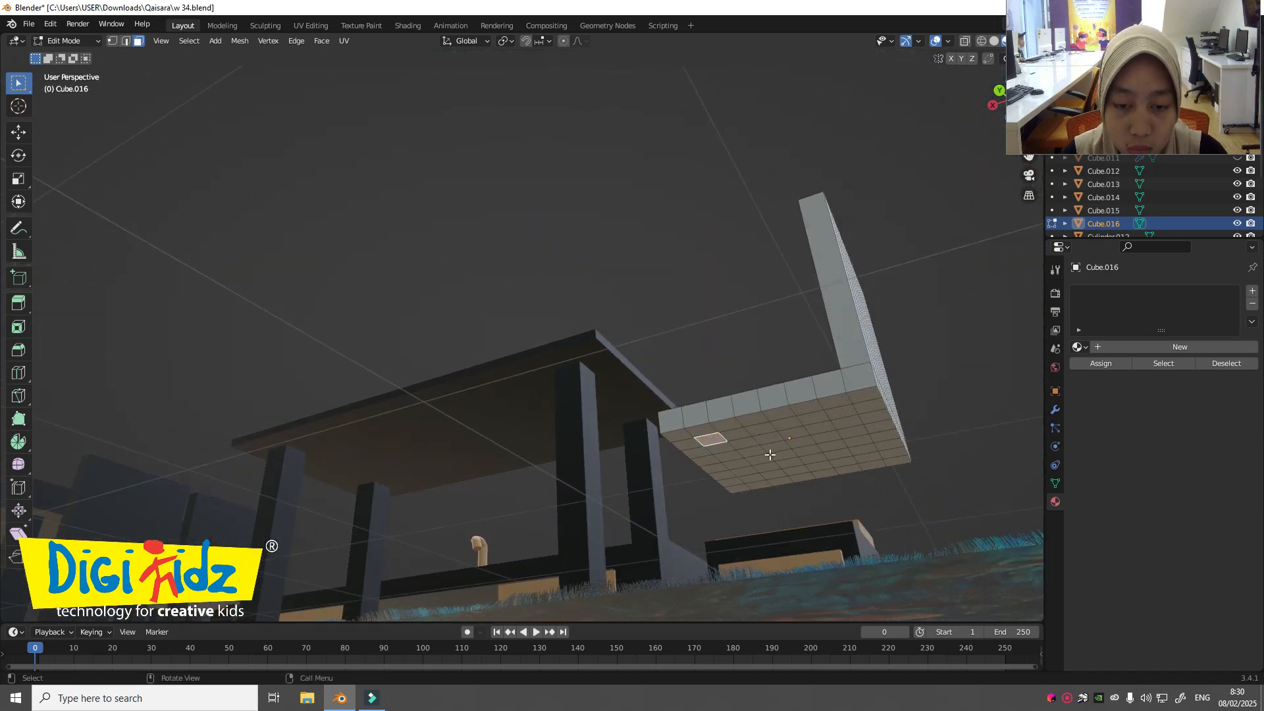
middle_drag(770, 454, 636, 464)
key(e)
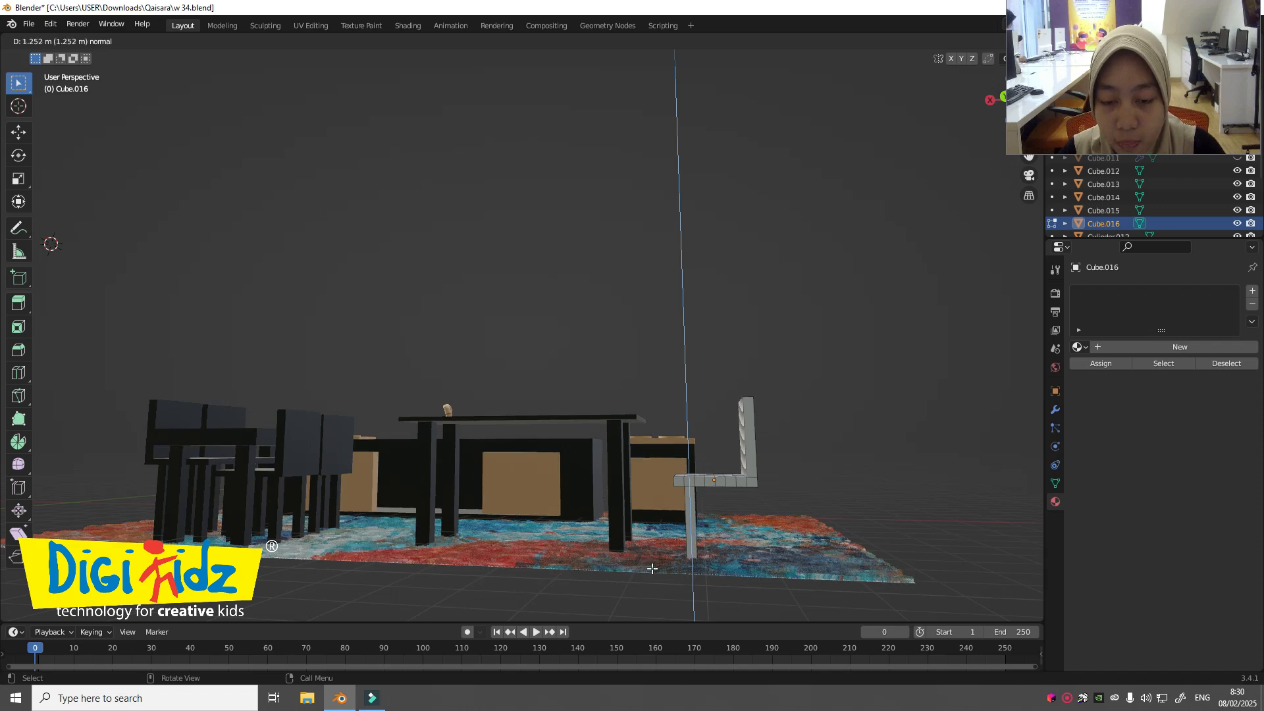
click(651, 568)
Step: Extrude an underside face at the seat's other front corner about 1.3 m downward as the second chair leg
middle_drag(672, 565, 854, 535)
scroll(855, 535, up, 2)
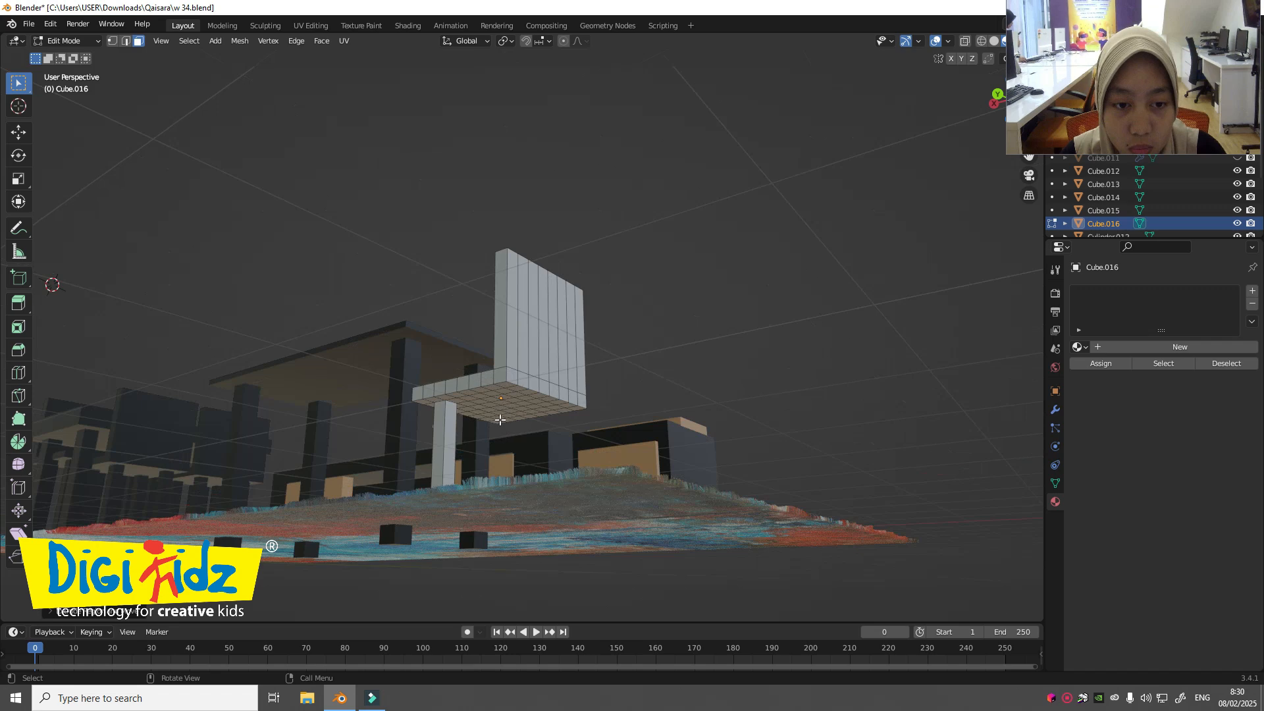
middle_drag(597, 437, 505, 486)
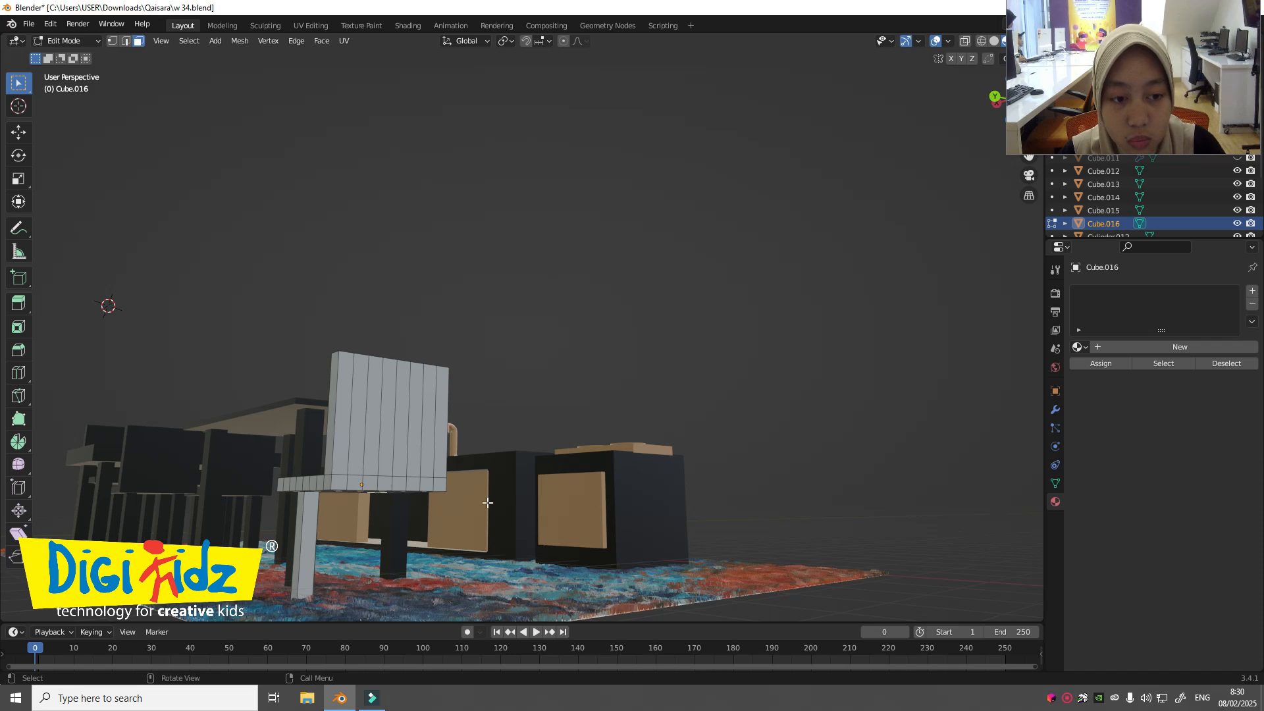
key(e)
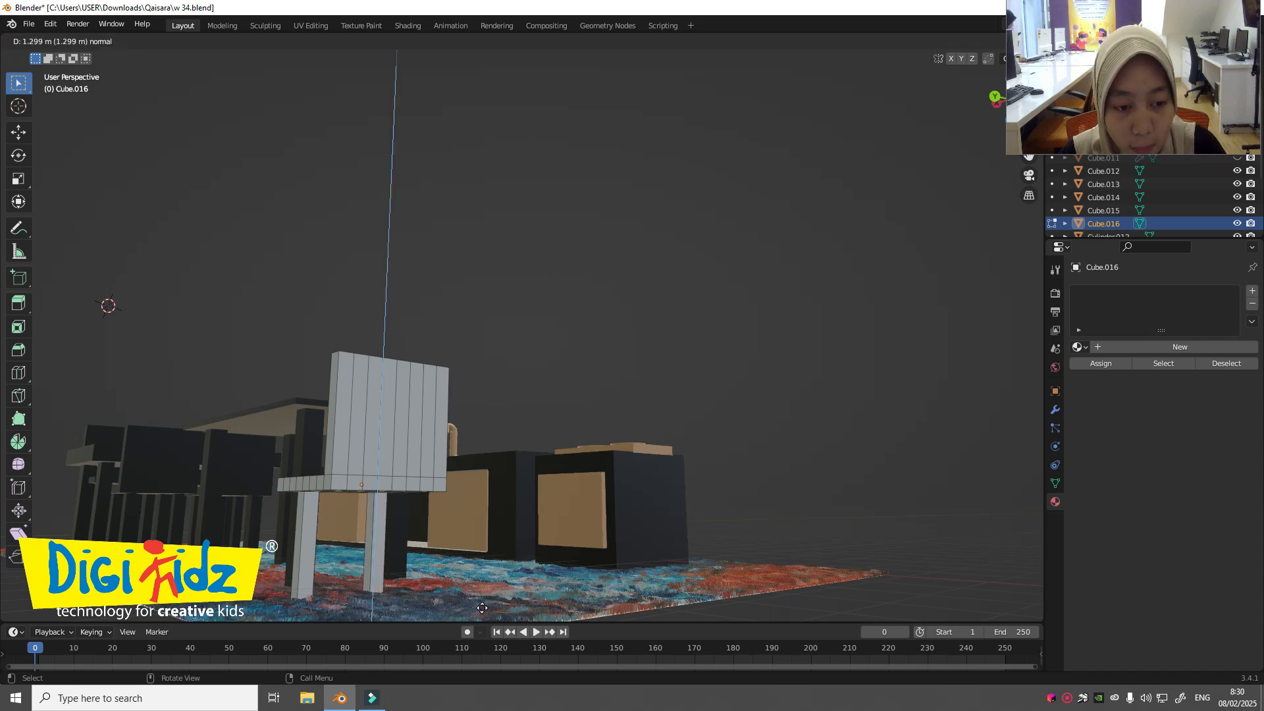
click(488, 604)
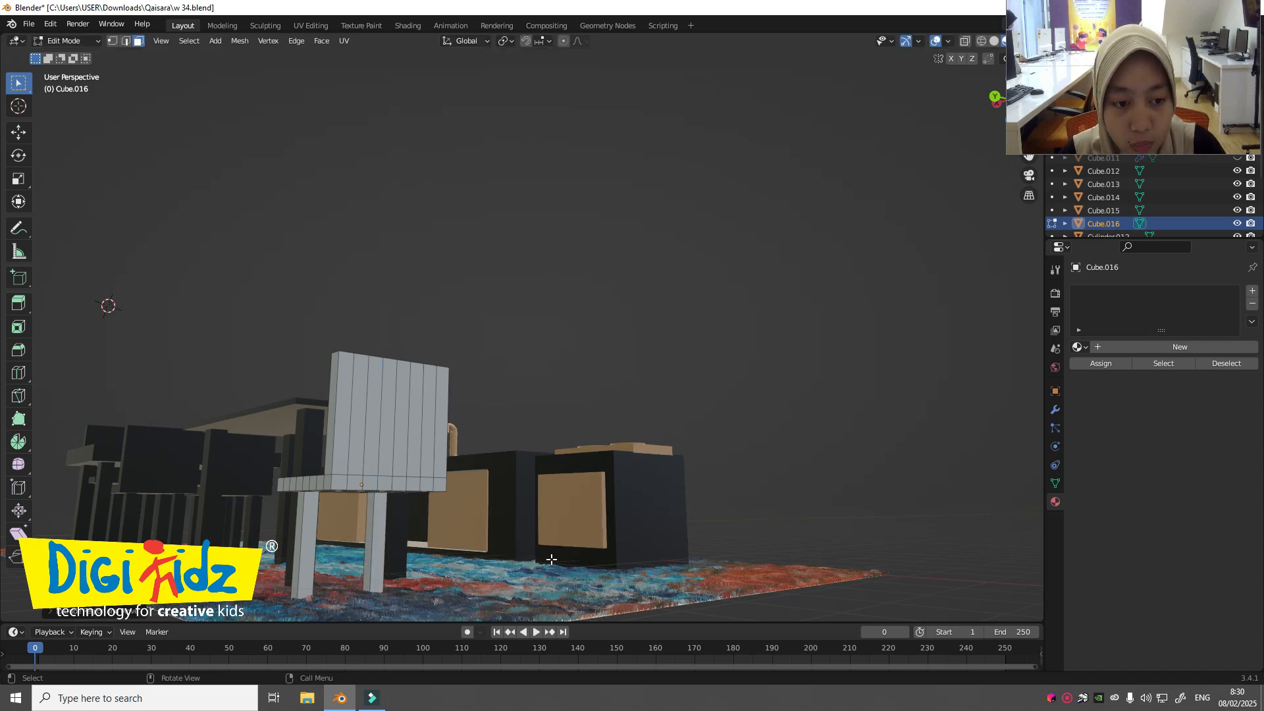
Step: Extrude an underside face at a rear corner of the seat about 1.23 m downward as the third chair leg
middle_drag(545, 559, 564, 524)
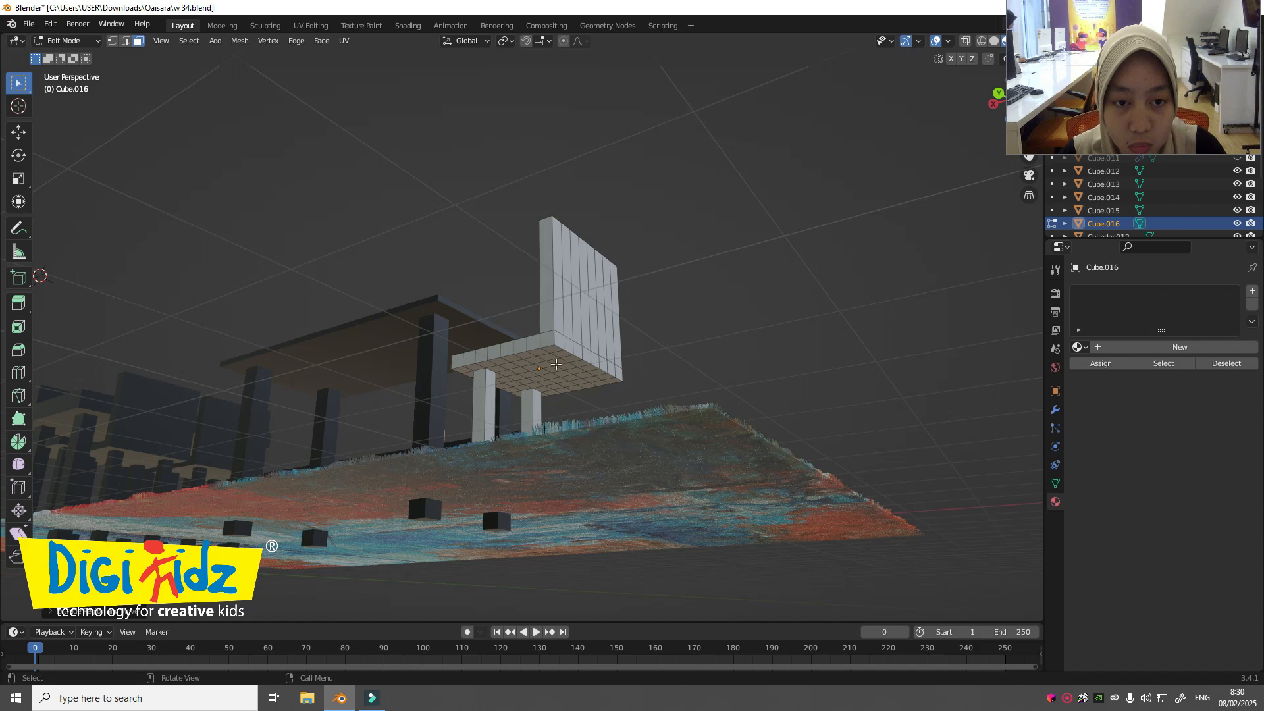
middle_drag(579, 376, 741, 521)
key(e)
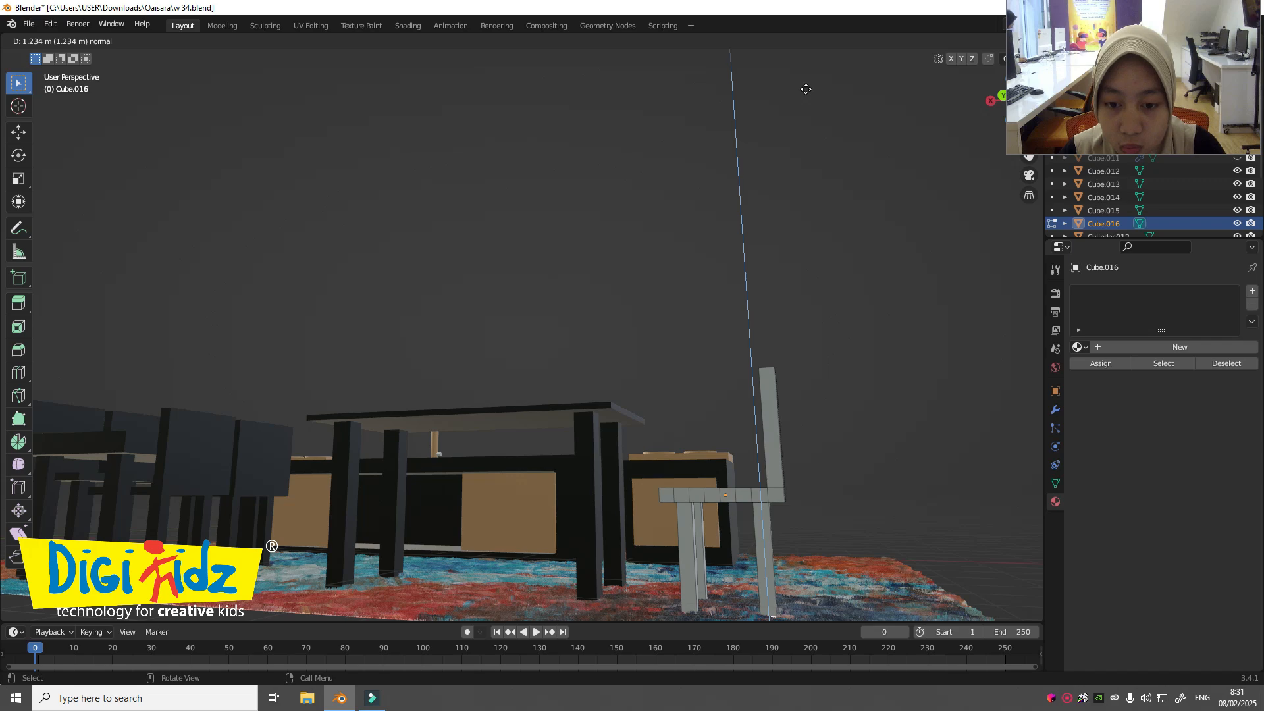
click(805, 89)
Step: Extrude an underside face at the remaining rear corner of the seat about 1.25 m downward as the fourth chair leg
middle_drag(900, 195, 759, 189)
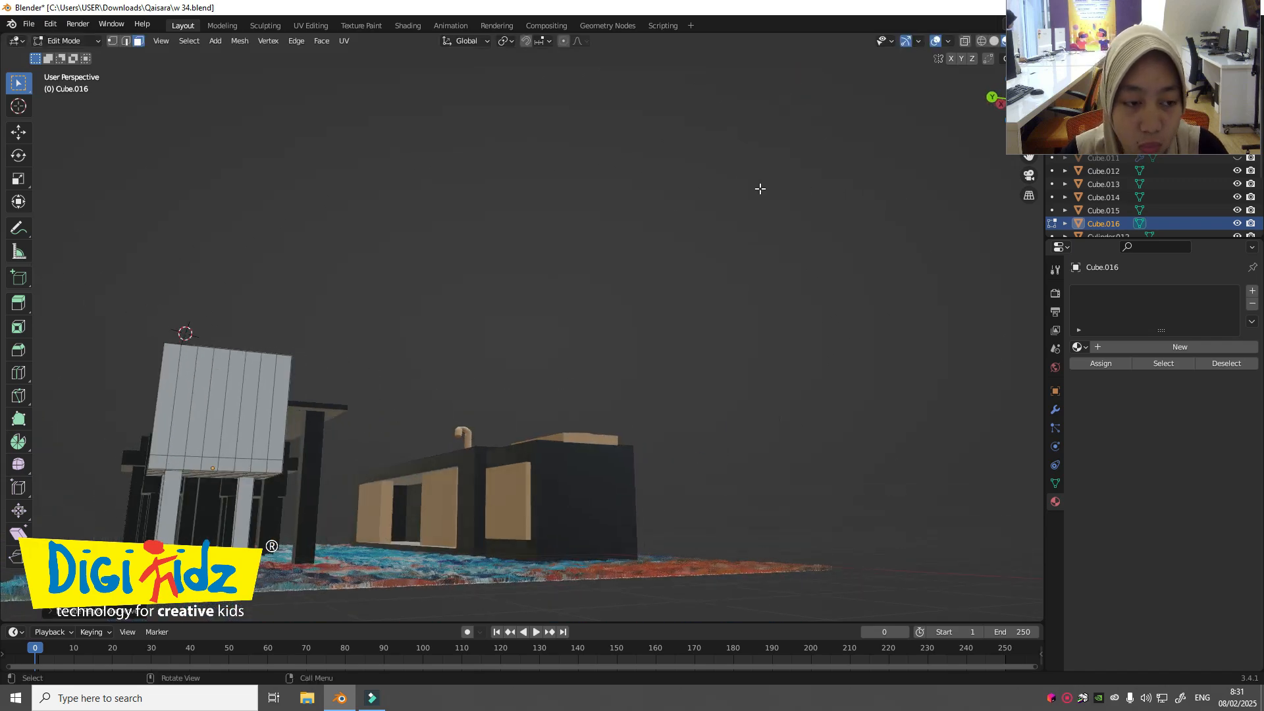
middle_drag(873, 422, 973, 402)
middle_drag(509, 486, 727, 446)
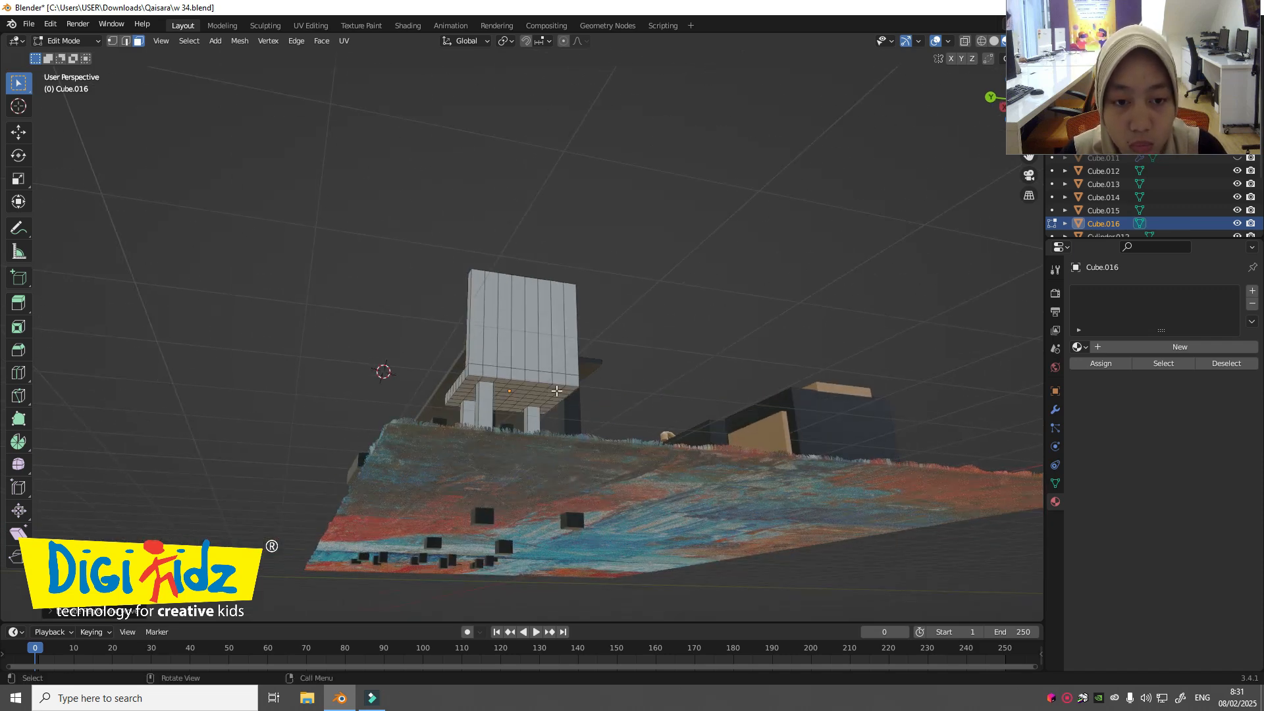
click(552, 391)
middle_drag(642, 391, 616, 410)
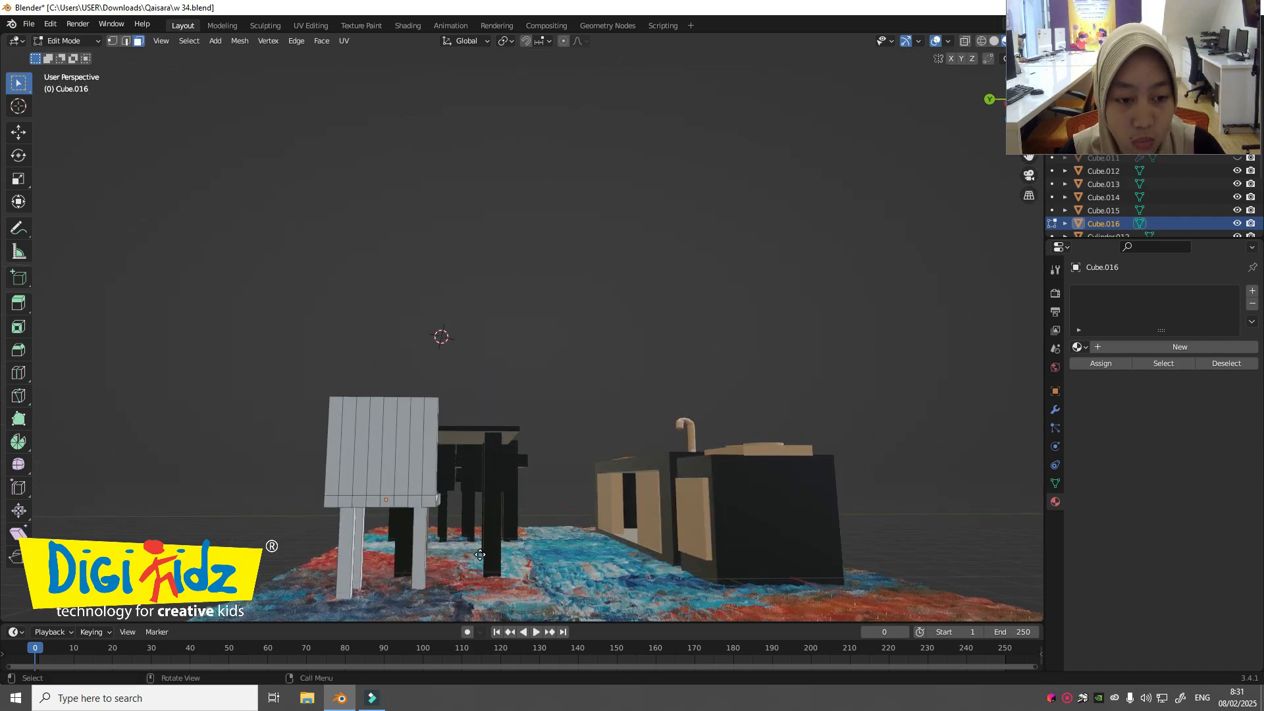
key(e)
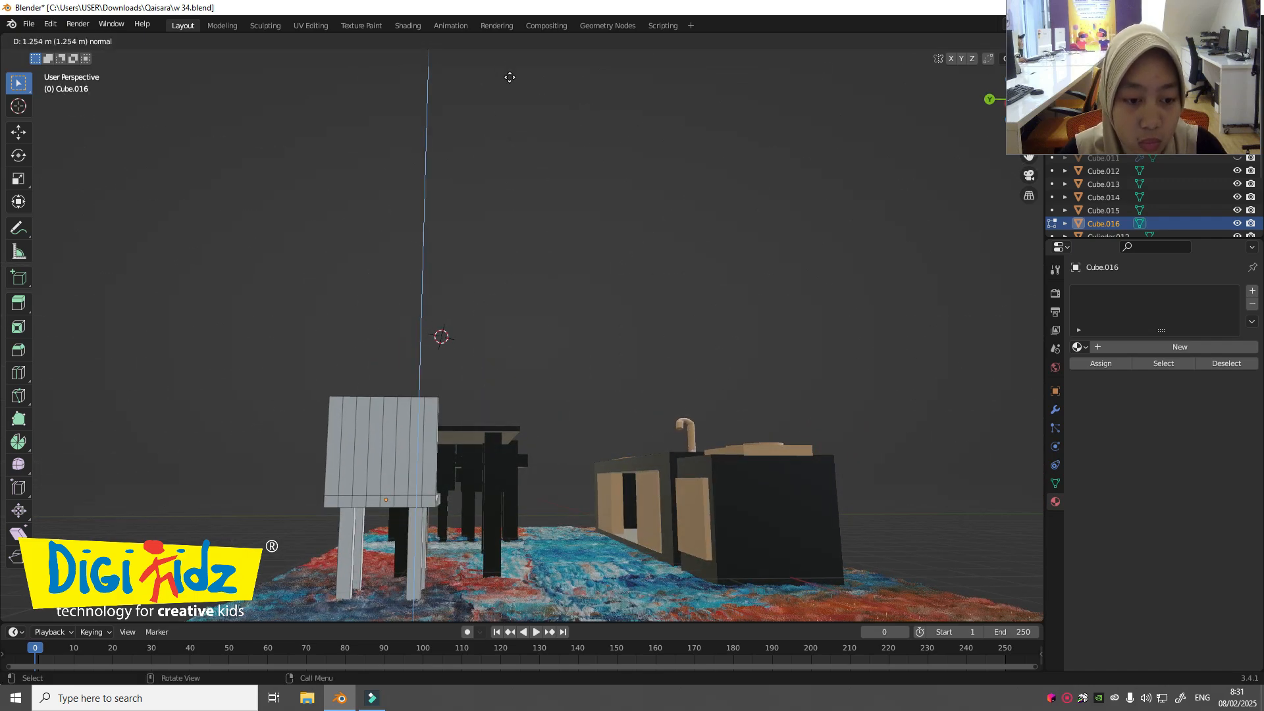
click(510, 77)
Step: Return to Object Mode and give the chair a new material with an Image Texture as its base color
middle_drag(590, 206, 706, 234)
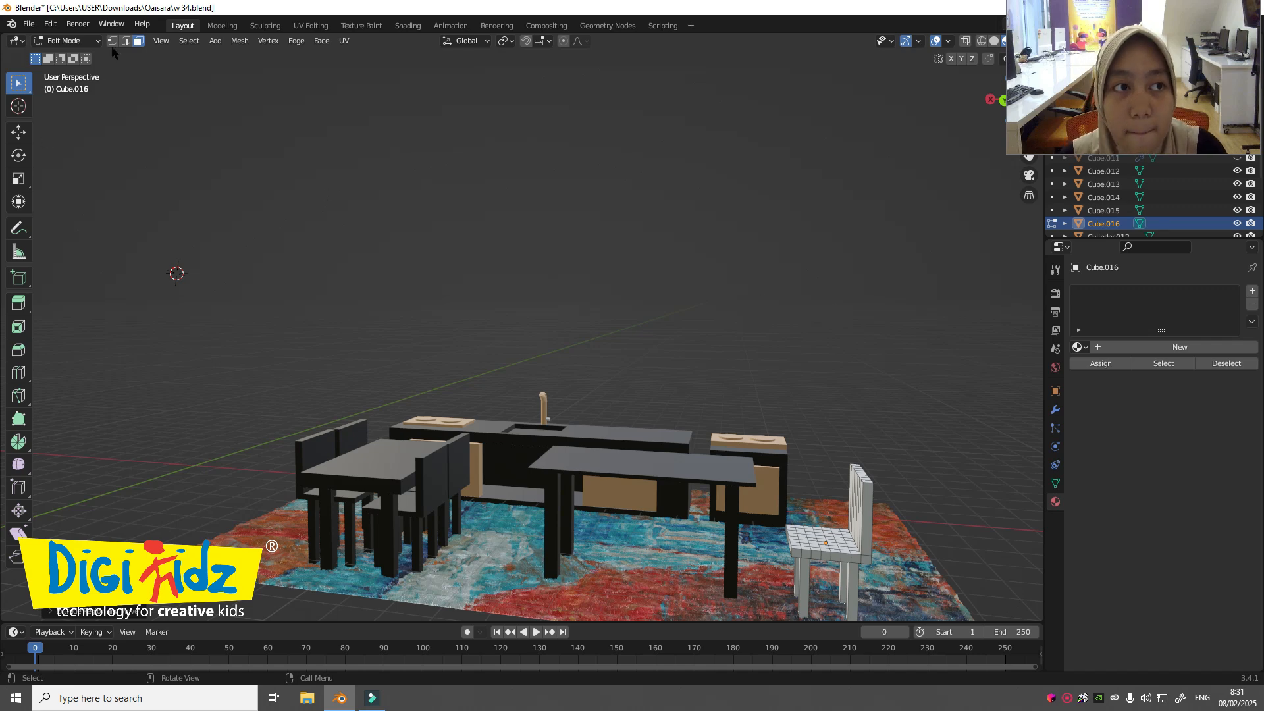
click(73, 41)
click(63, 54)
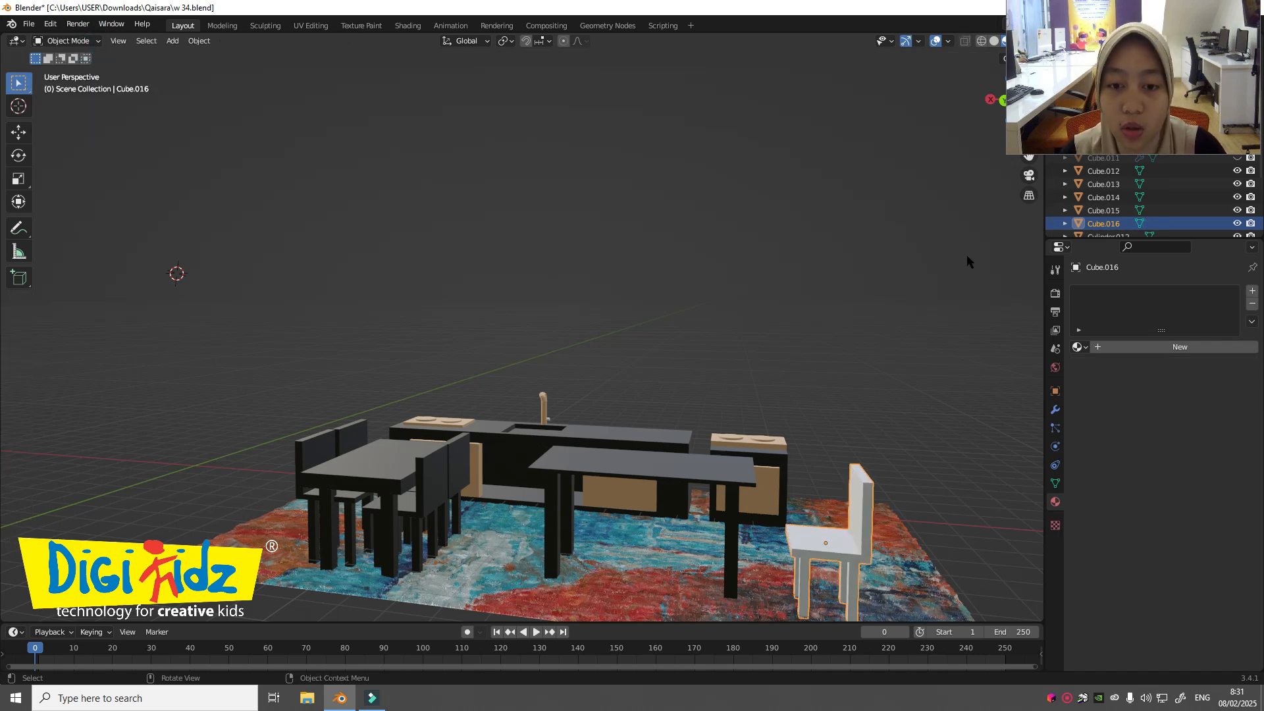
middle_drag(965, 415, 988, 404)
click(1182, 347)
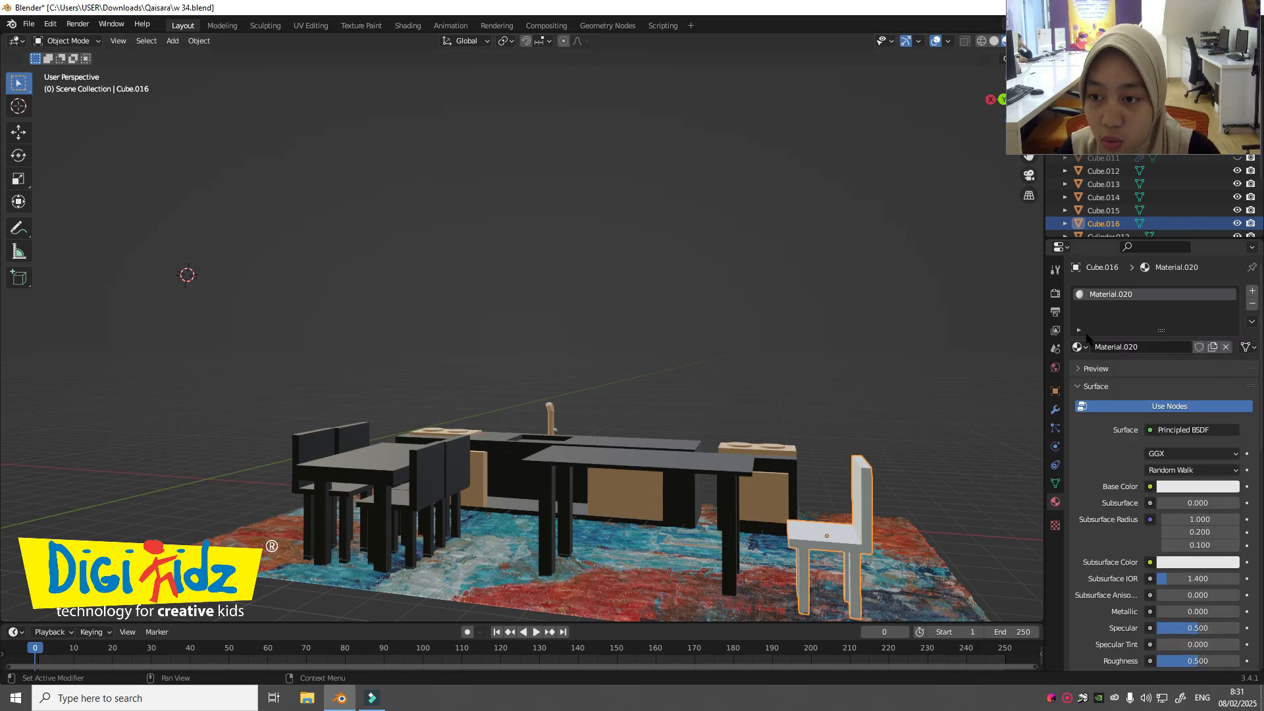
click(1150, 486)
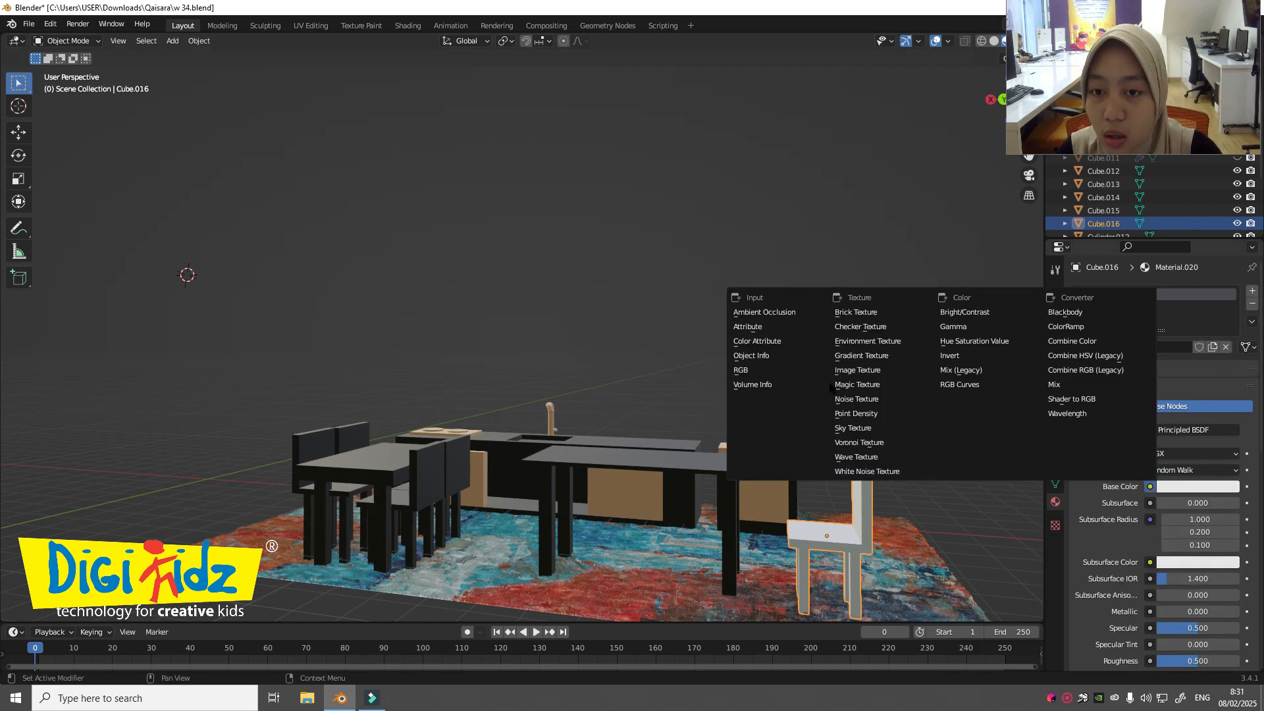
click(848, 370)
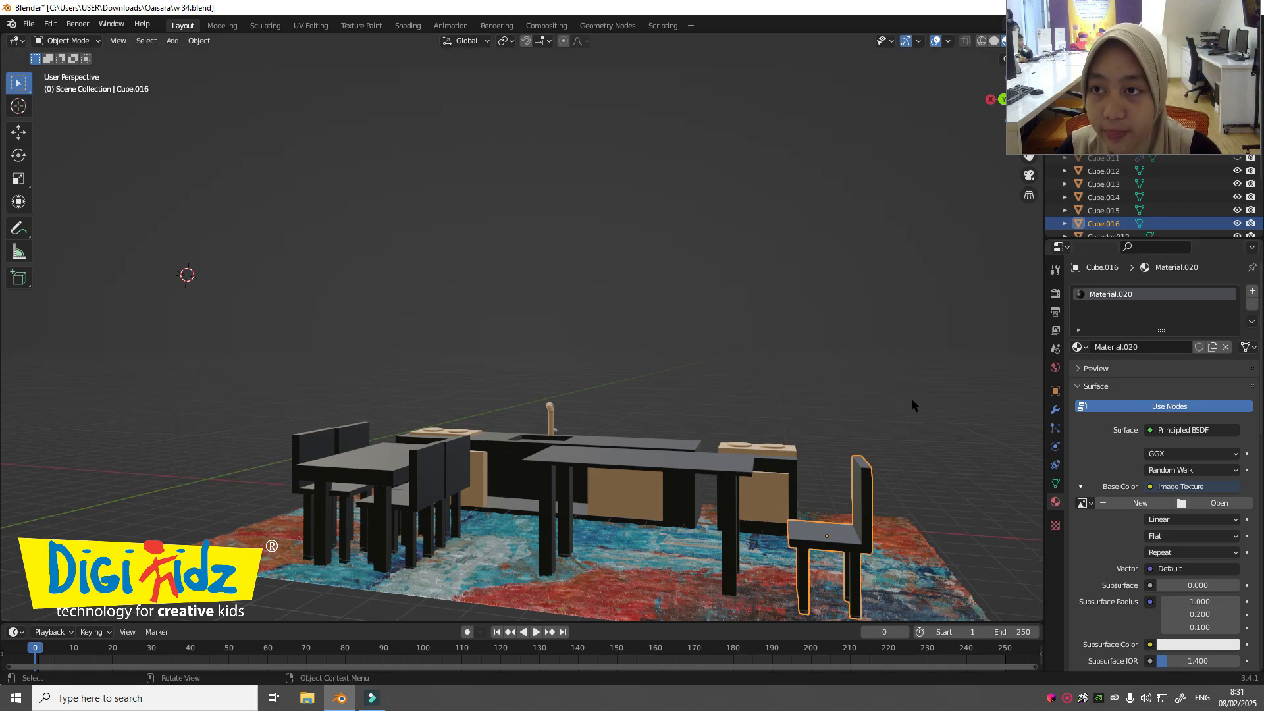
mouse_move(911, 397)
middle_down()
mouse_move(906, 379)
mouse_move(910, 425)
mouse_move(934, 405)
middle_up()
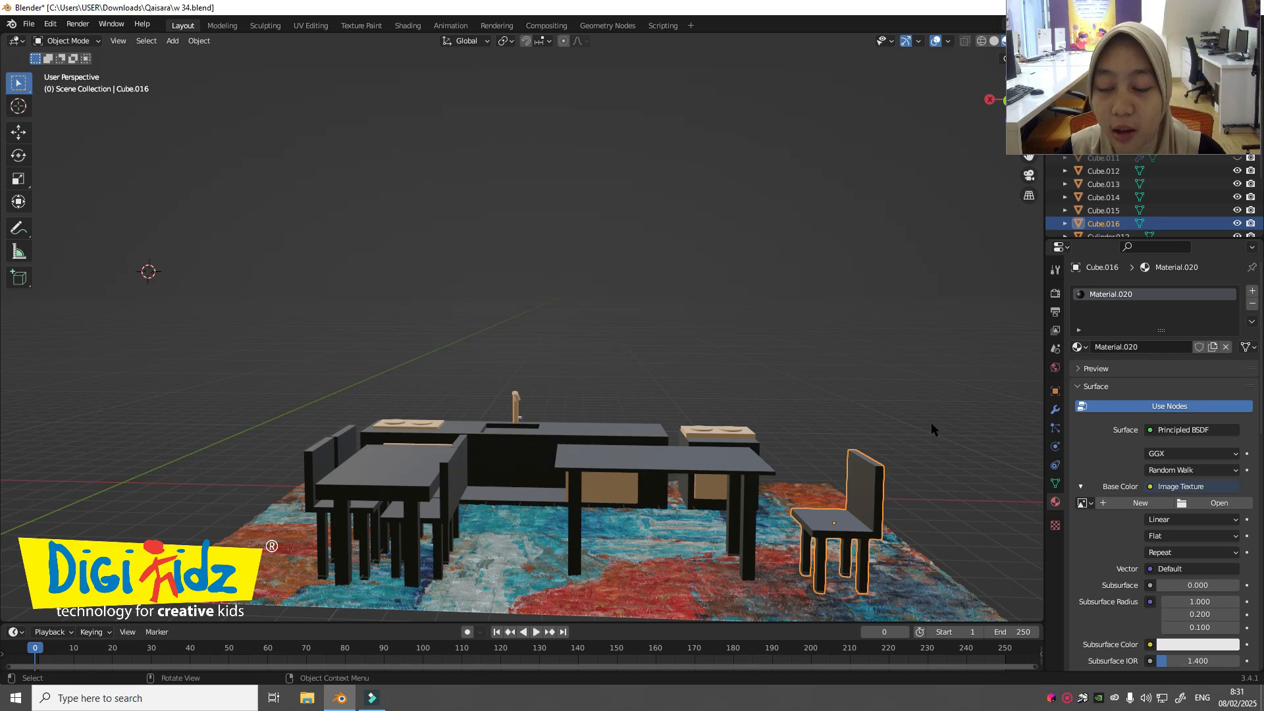
middle_drag(923, 491, 765, 545)
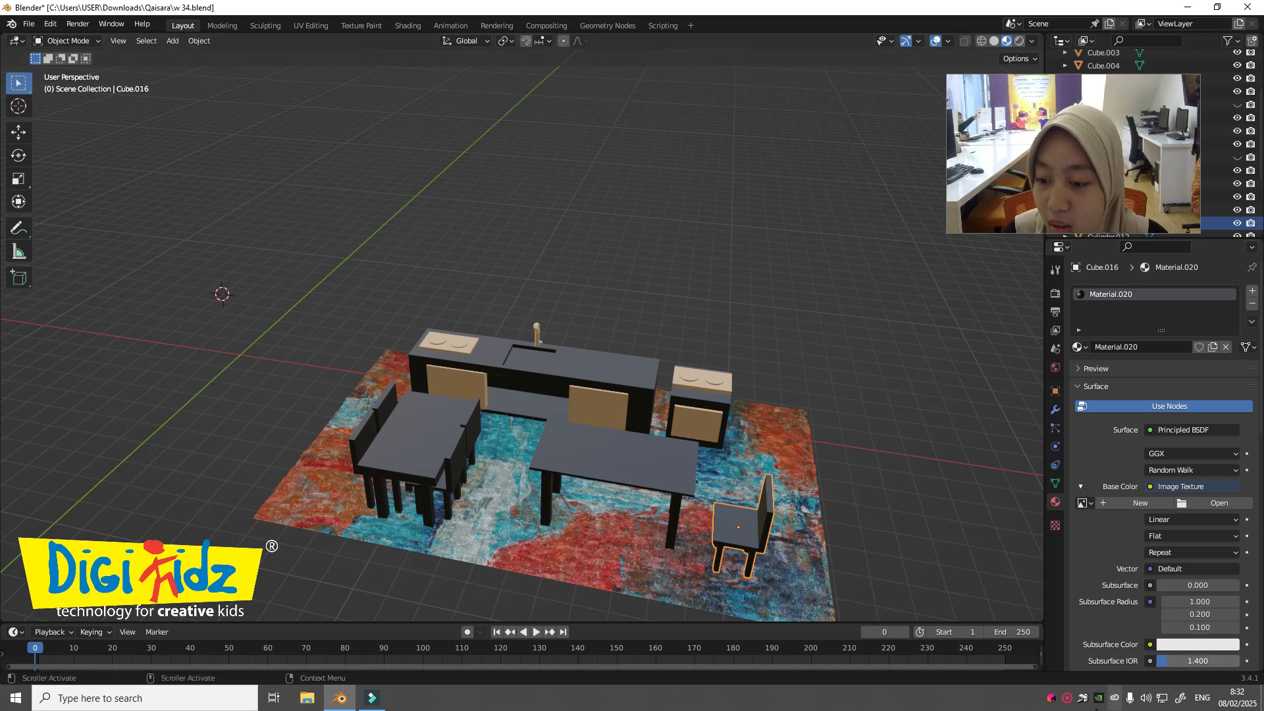
right_click(1066, 697)
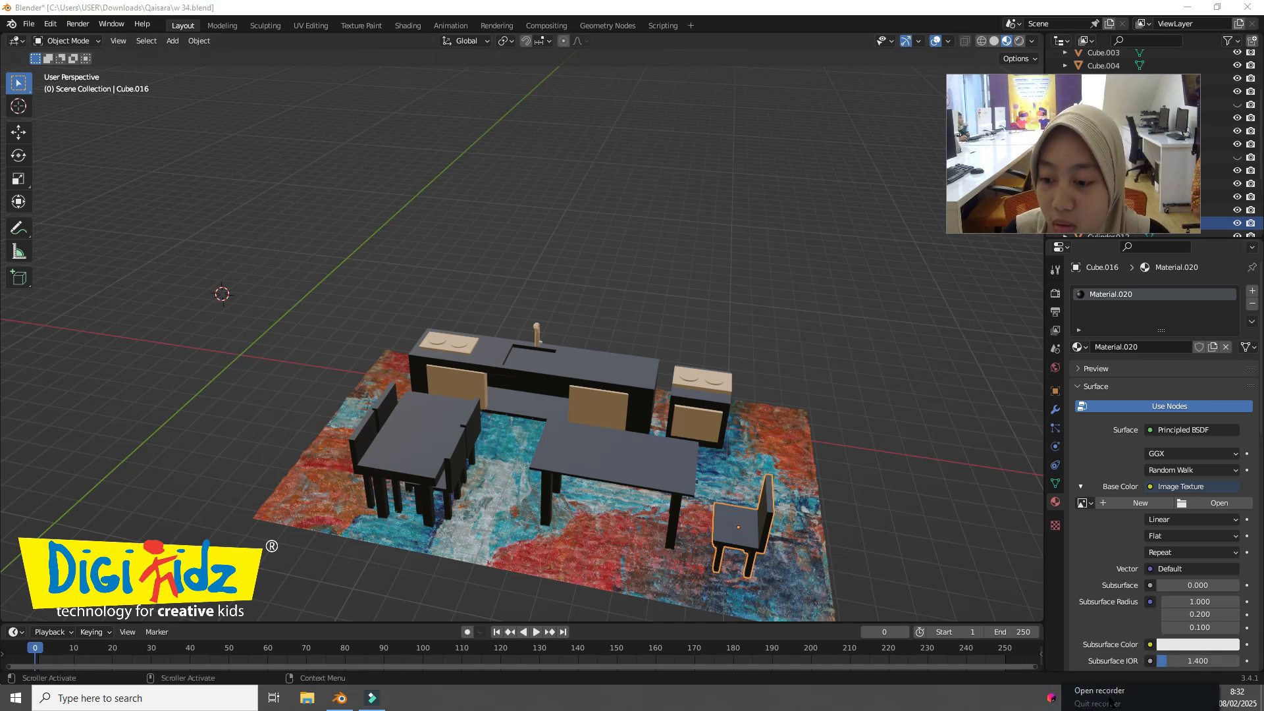
click(1111, 690)
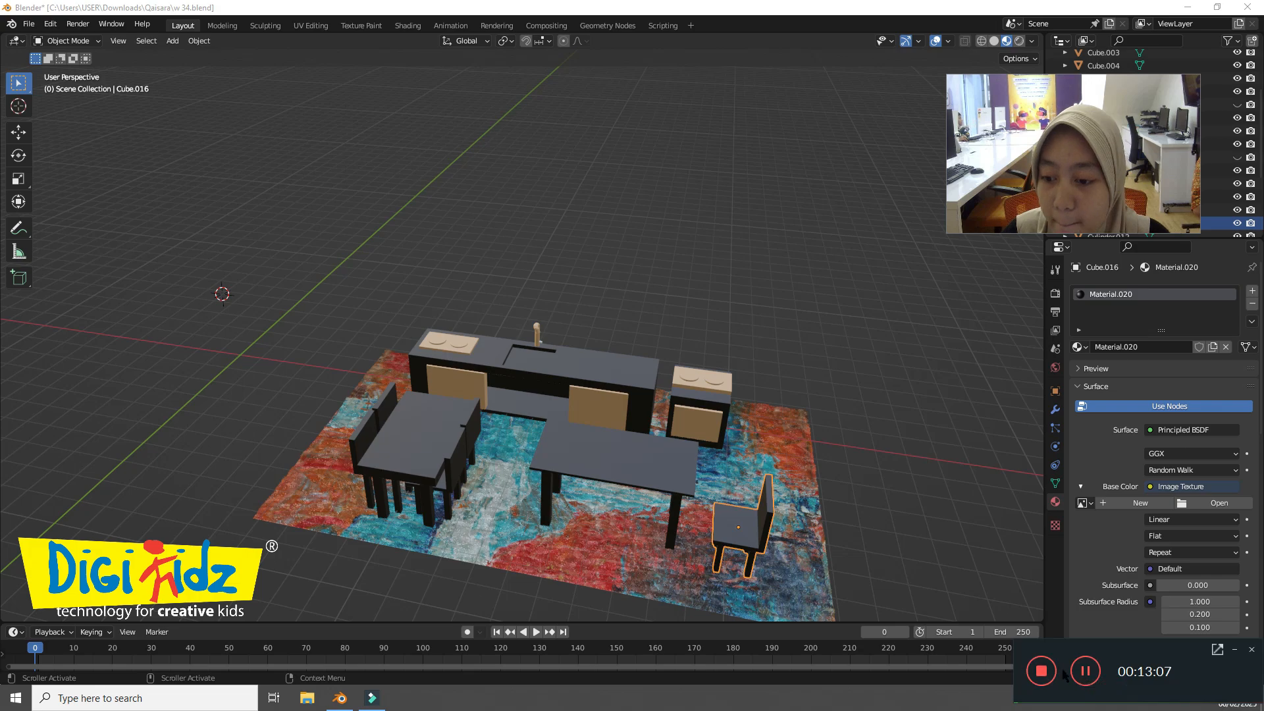